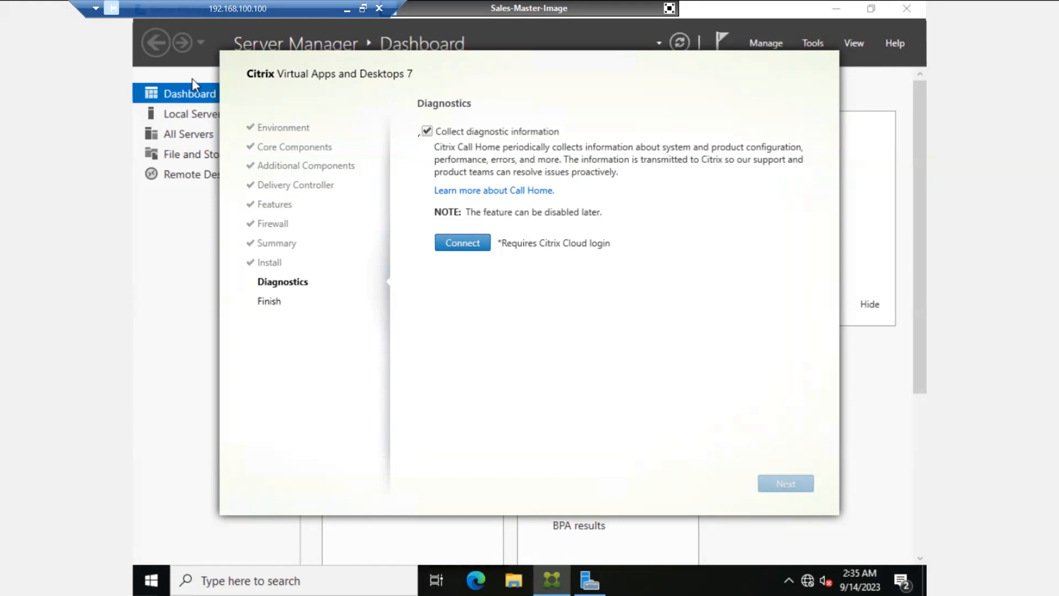
- Turn off diagnostic collection and finish the Citrix Virtual Apps and Desktops 7 install with a restart
click(427, 130)
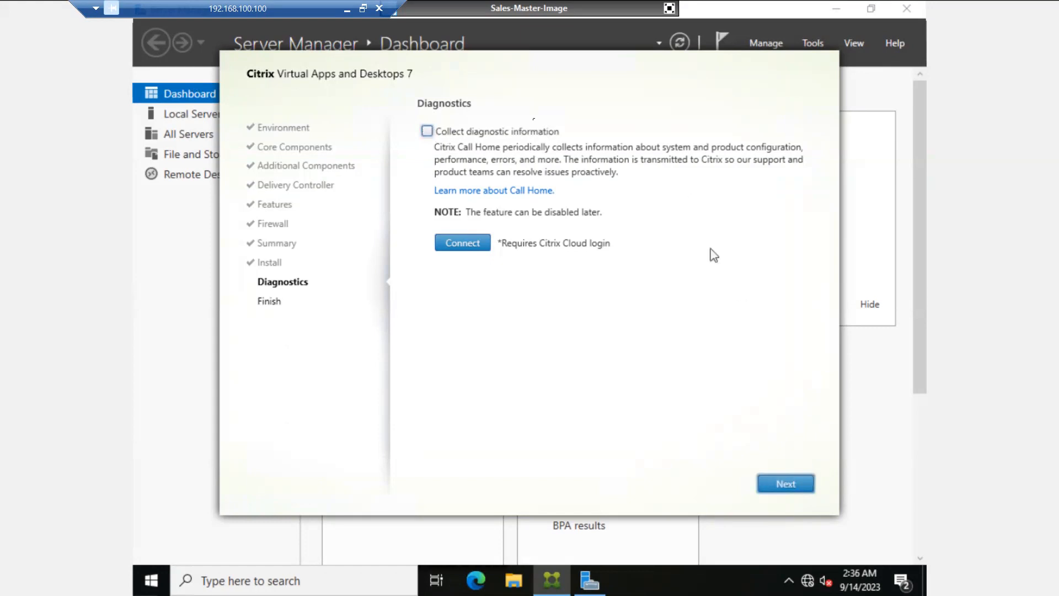
click(785, 472)
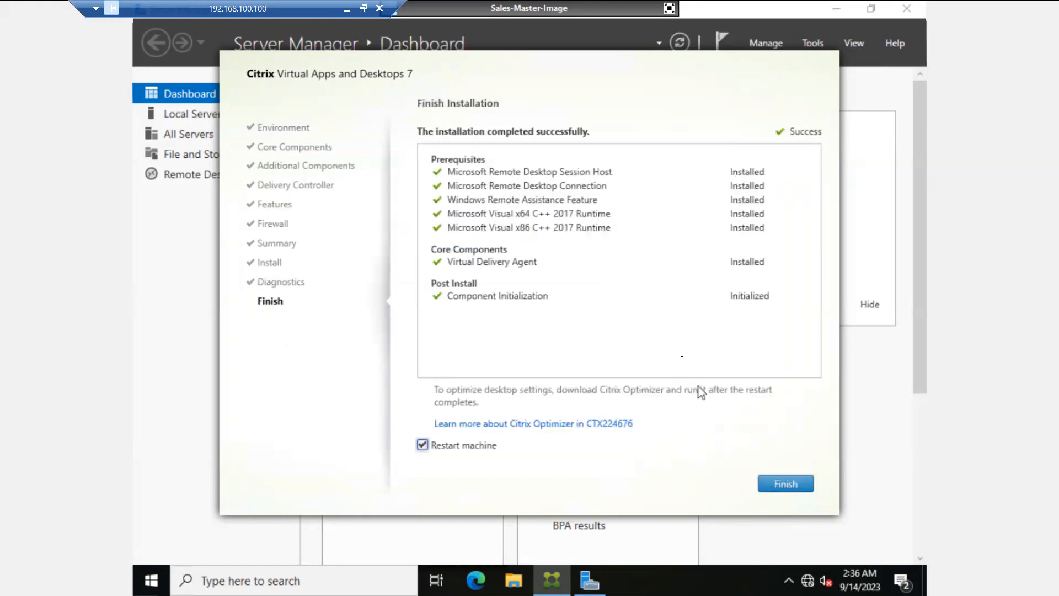
click(785, 484)
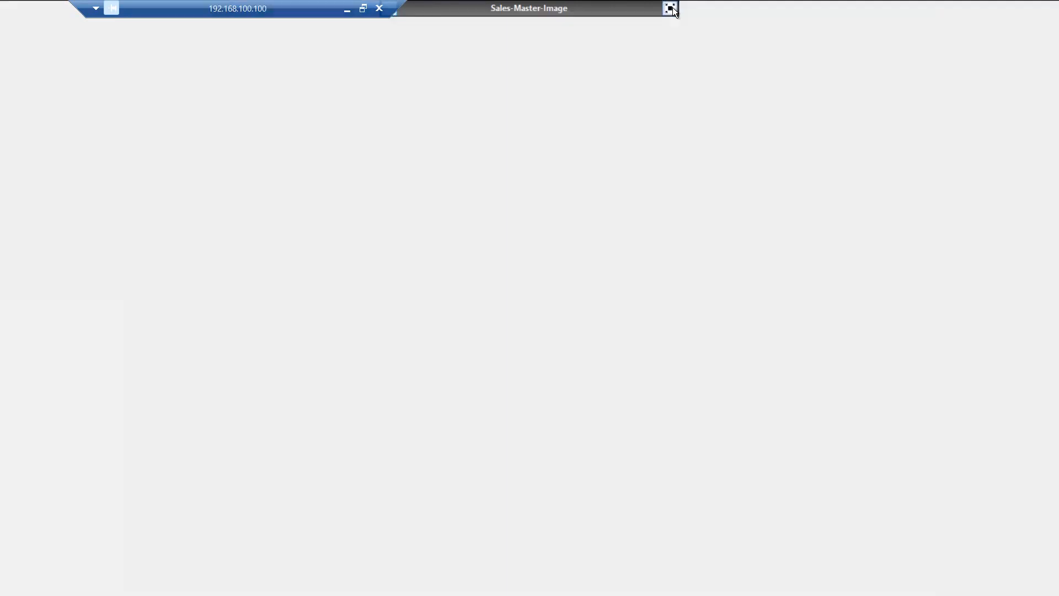
- After Sales-Master-Image reboots, exit its full-screen VM console
click(670, 8)
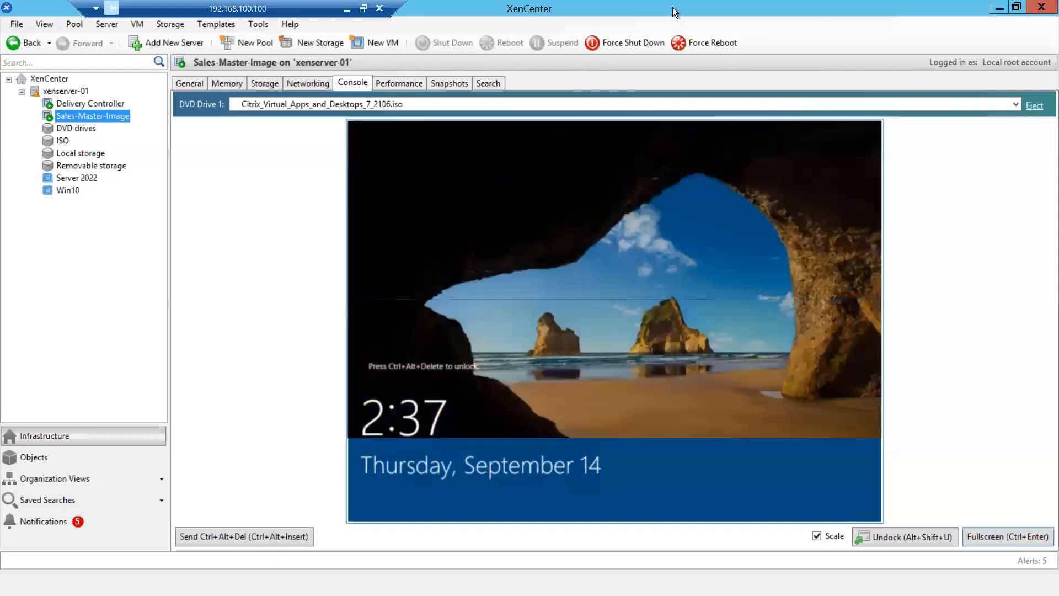
- Sign in to Sales-Master-Image with the domain user name and password, then dismiss Server Manager
click(273, 534)
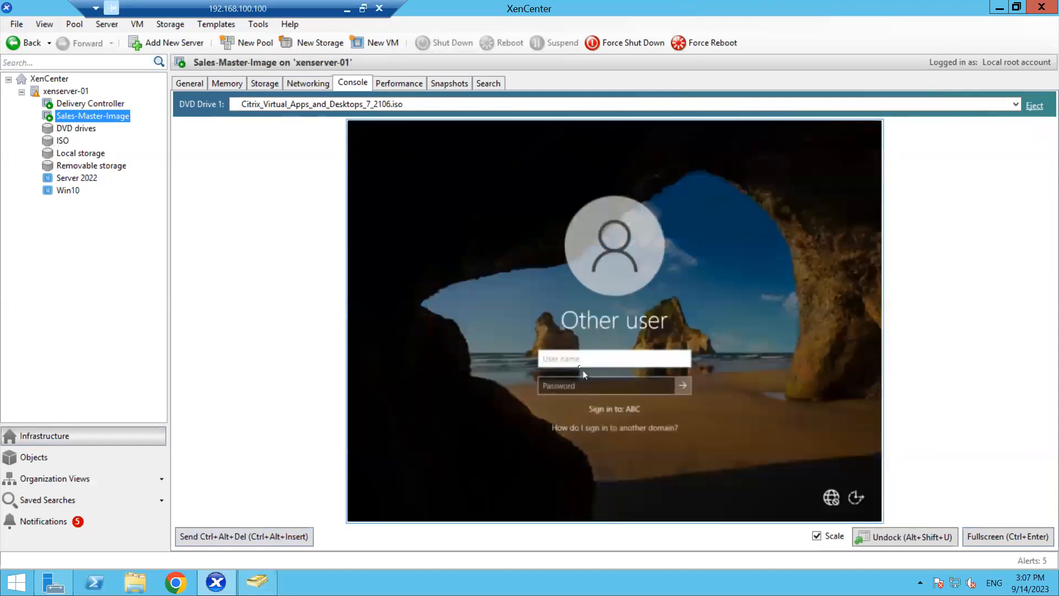
text(m)
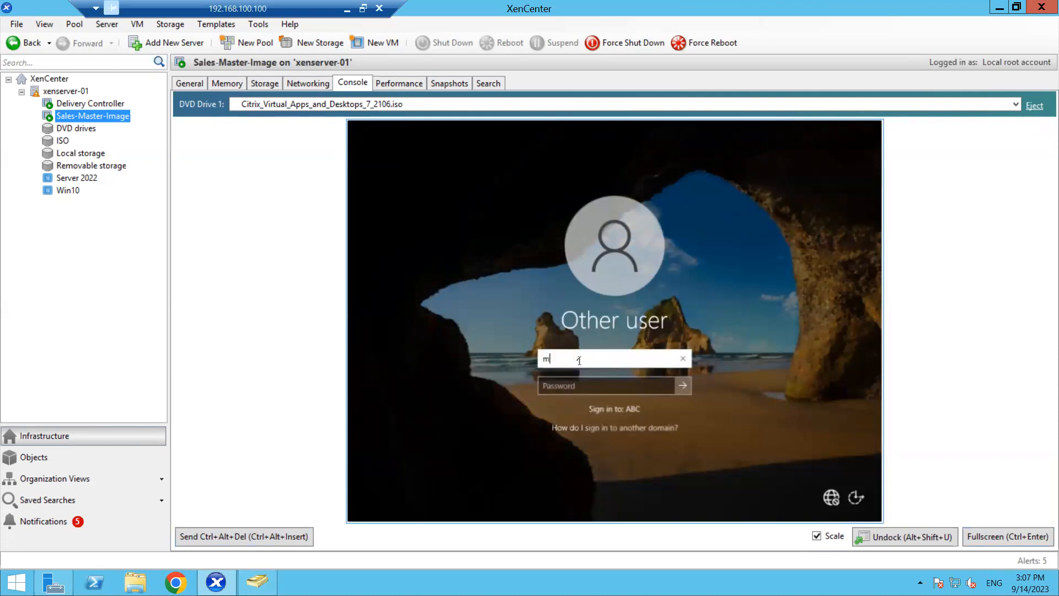
text(s185426)
key(Tab)
text(******)
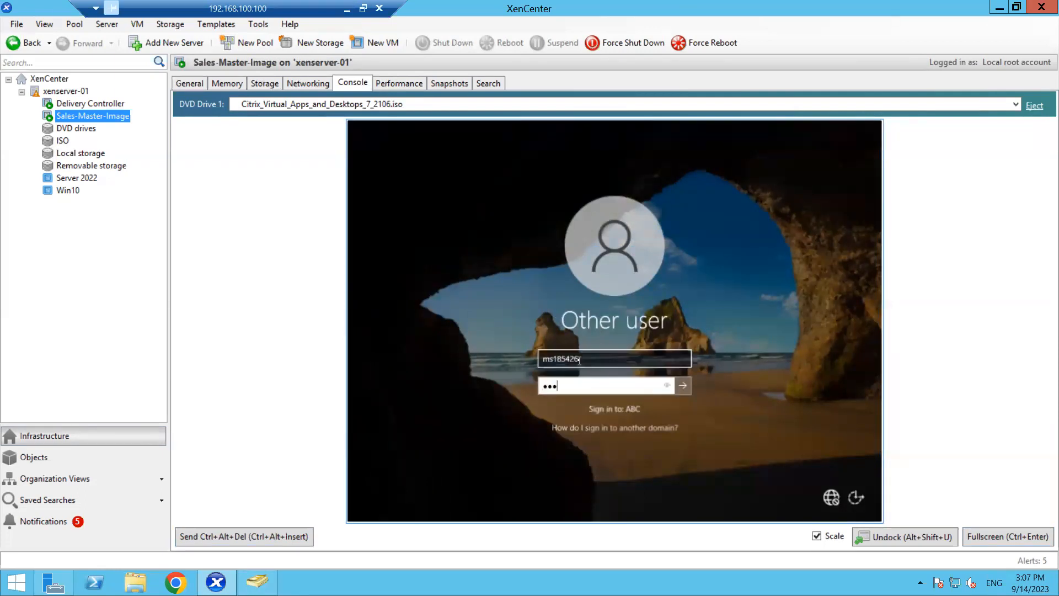
text(****)
key(Return)
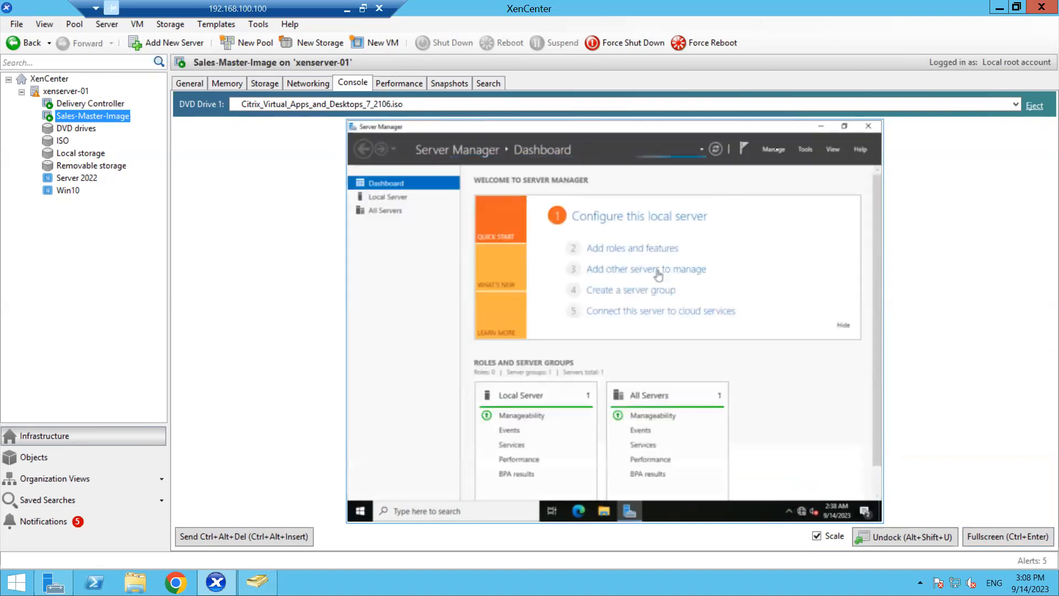
click(819, 130)
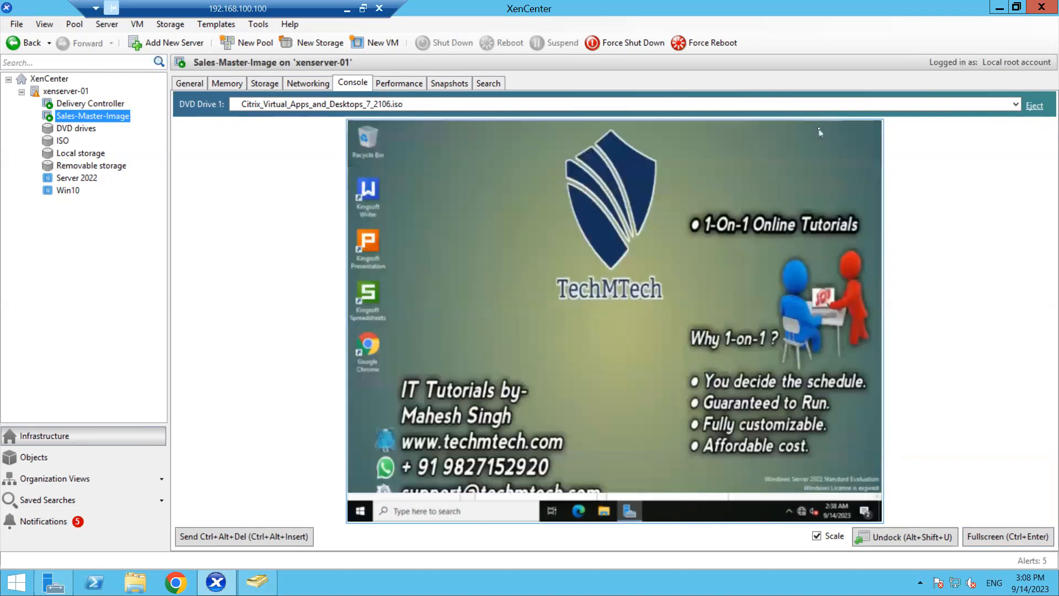
- Shut down Sales-Master-Image from the Windows Start menu's Power options
click(362, 510)
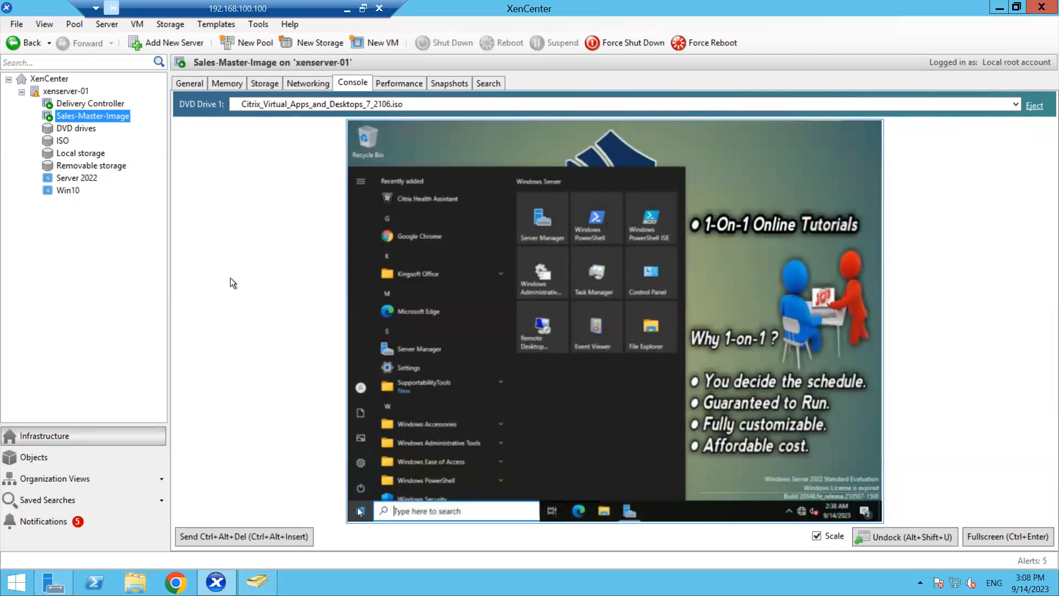
click(770, 268)
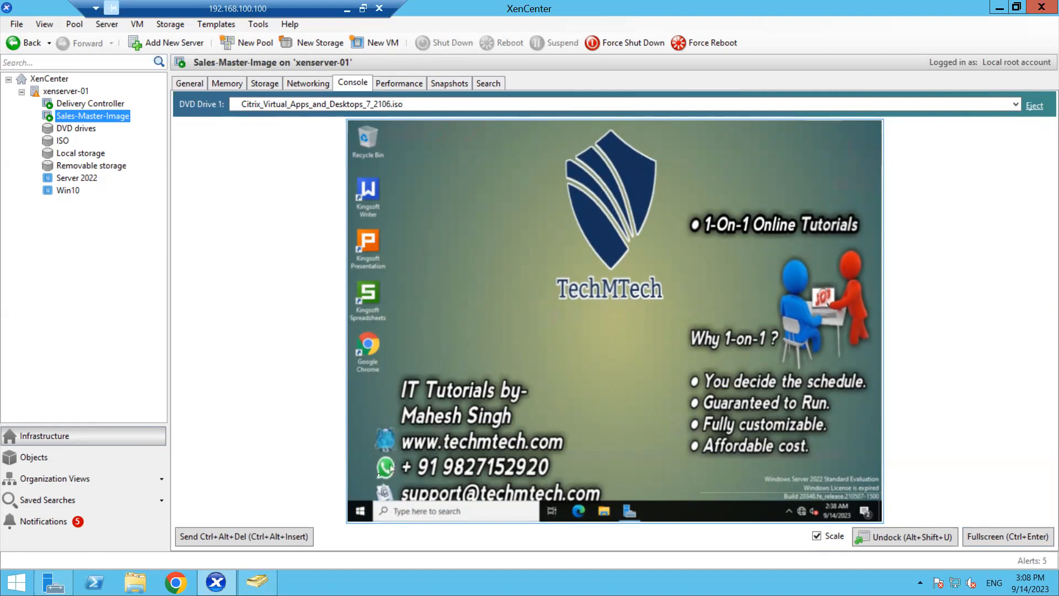
click(361, 511)
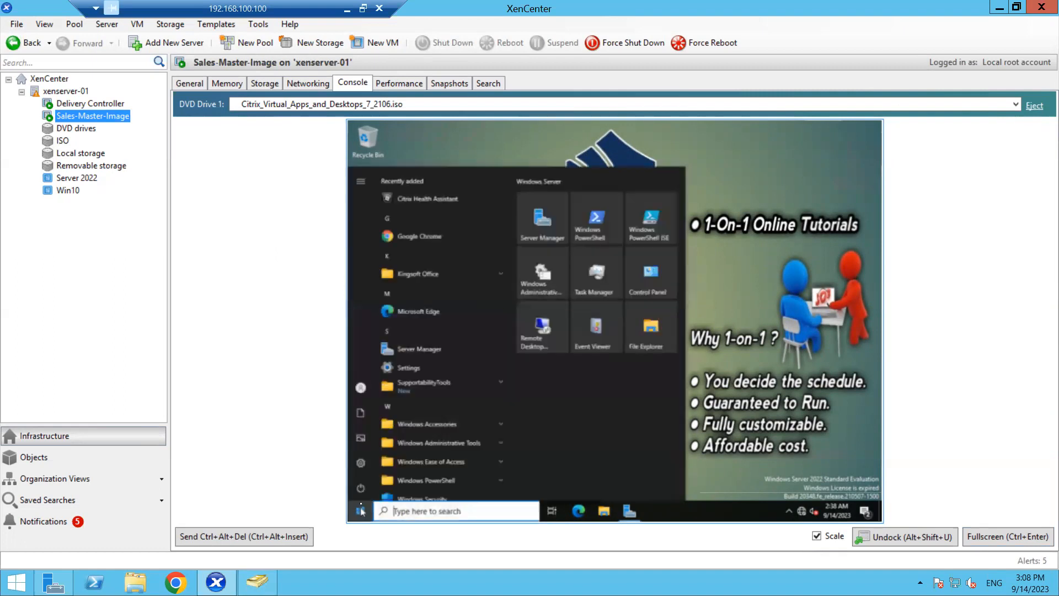
click(362, 488)
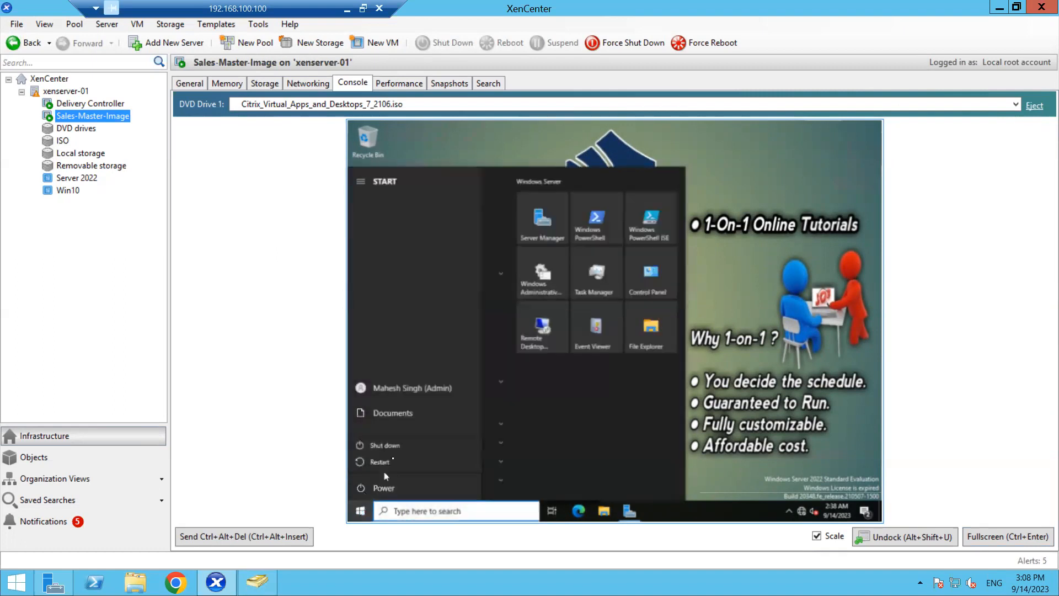
click(394, 447)
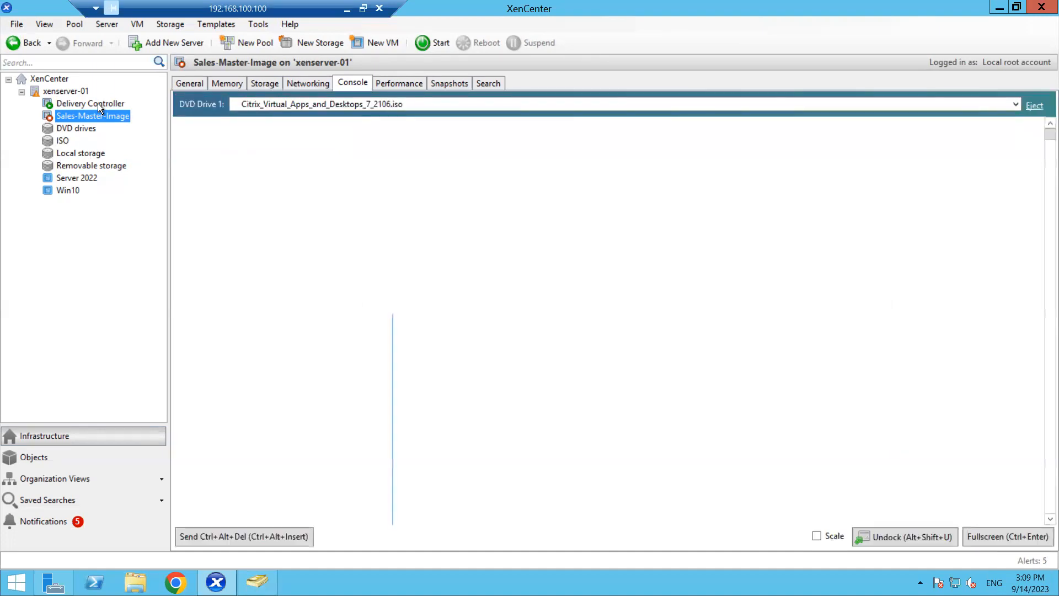
- Sign in to the Delivery Controller VM full screen and show Studio's Machine Catalogs page
click(98, 103)
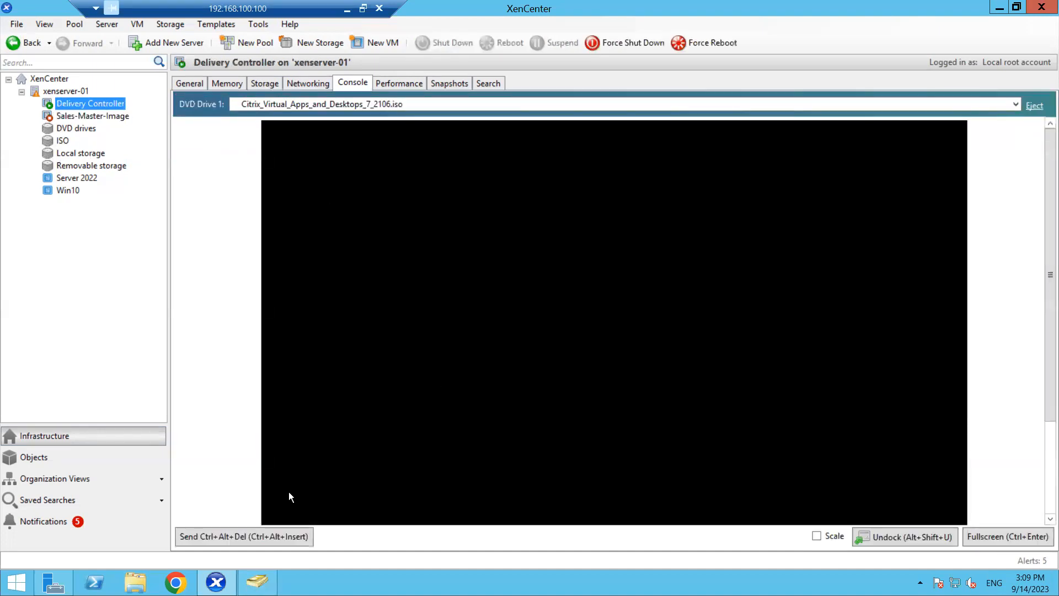
click(249, 536)
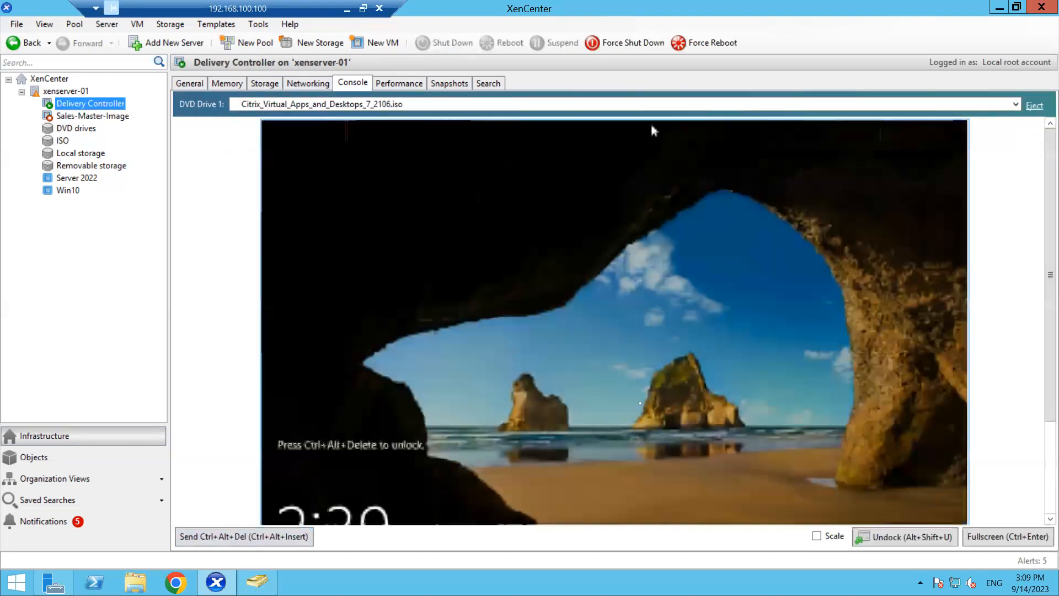
text(•••••••••)
key(Return)
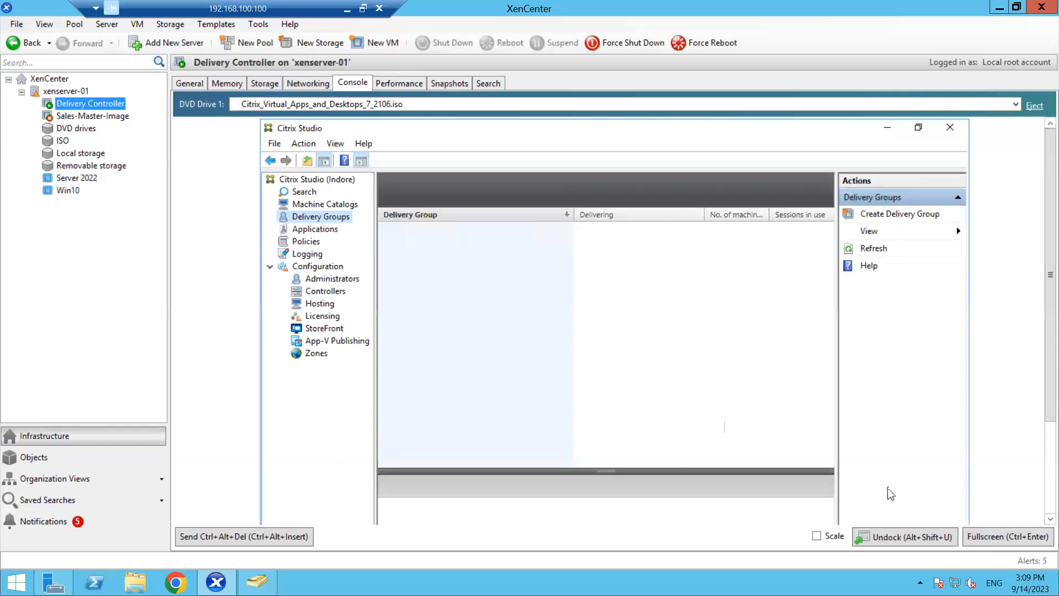
click(1000, 537)
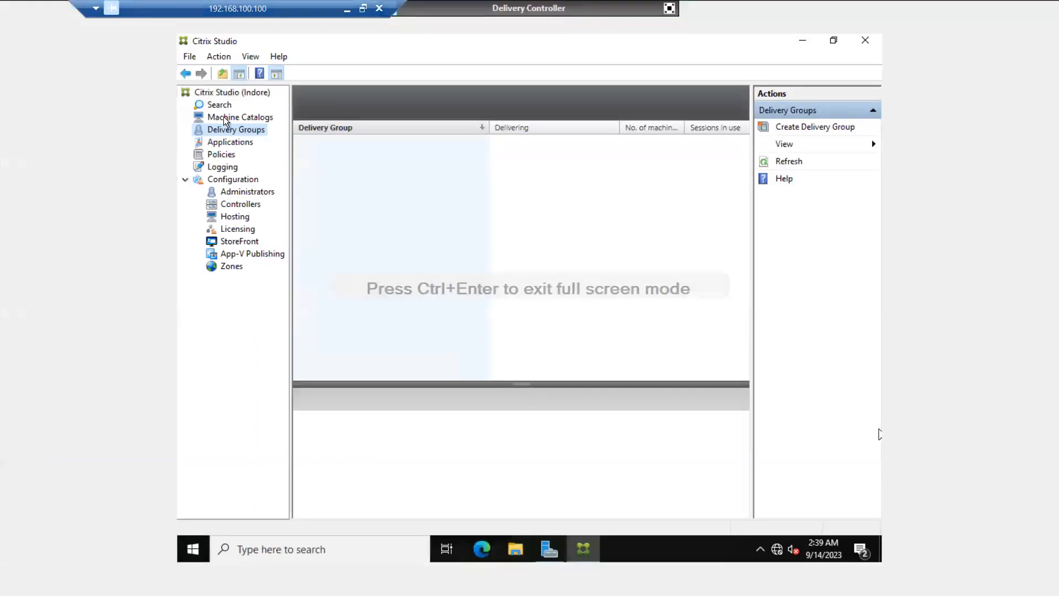
click(223, 117)
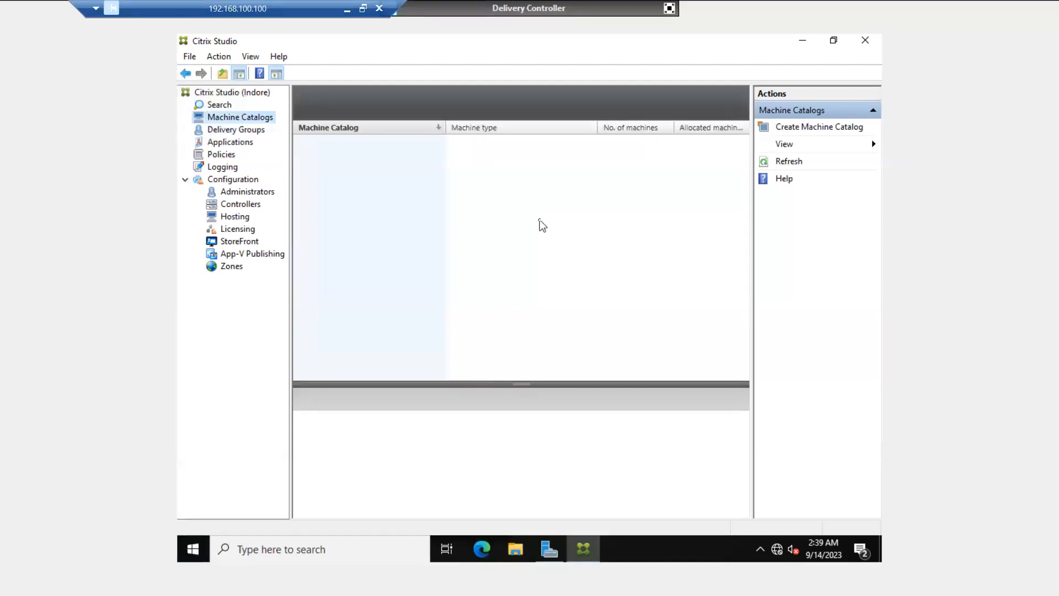
- Start Create Machine Catalog with Don't show this again checked, reaching the Operating System step
click(812, 126)
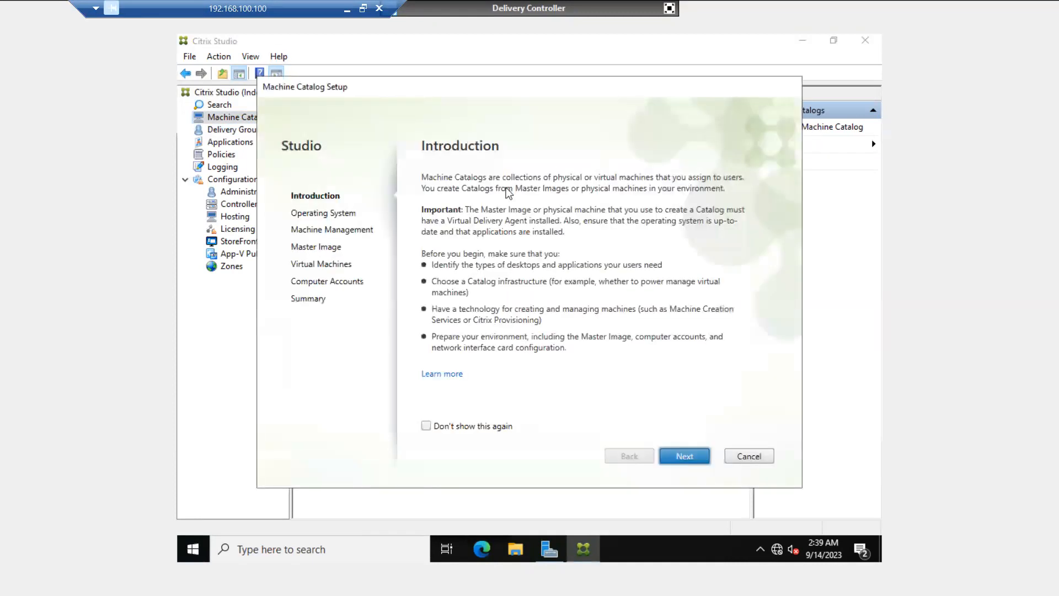
click(477, 426)
click(682, 461)
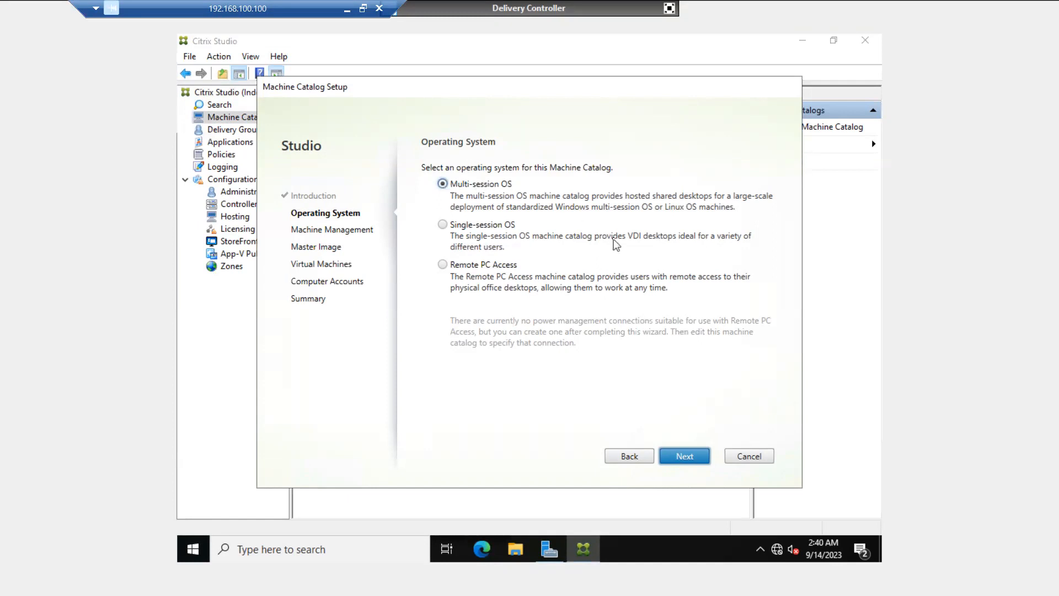
- Choose Multi-session OS, power-managed machines and Citrix MCS deployment, then reach Master Image
click(683, 455)
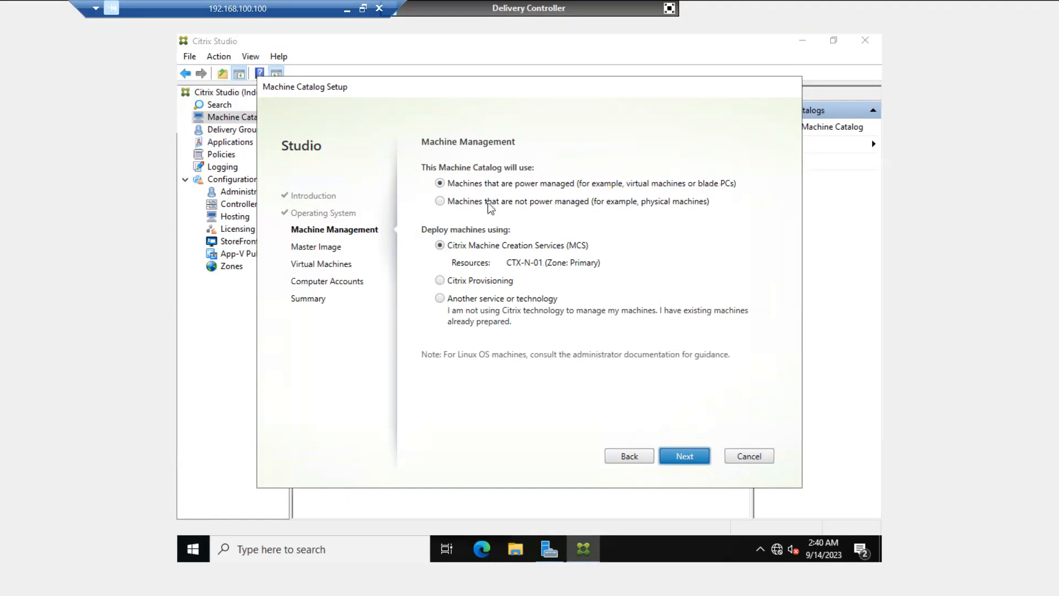
click(440, 201)
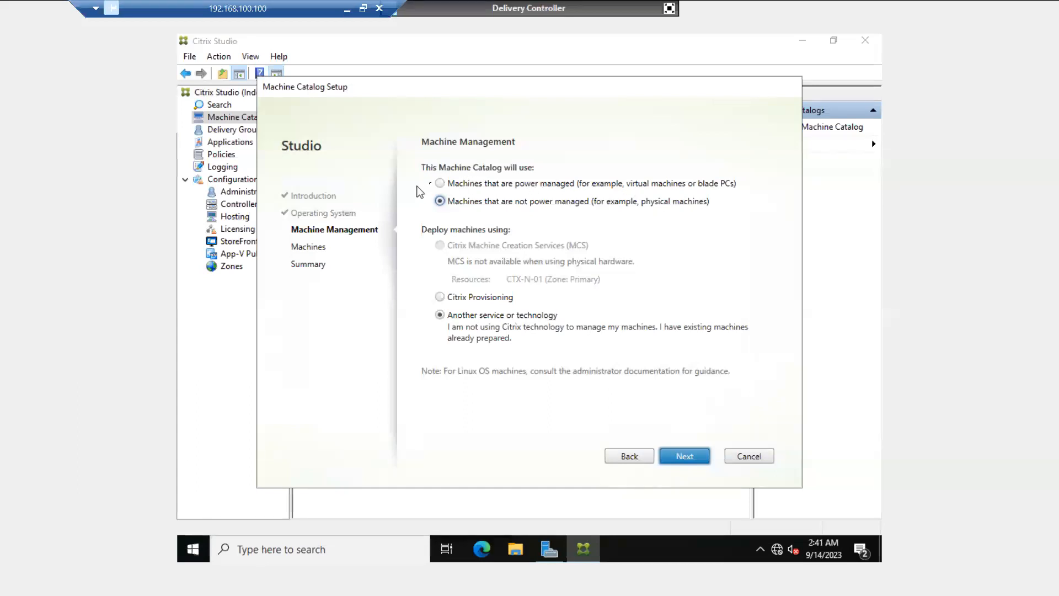
click(440, 185)
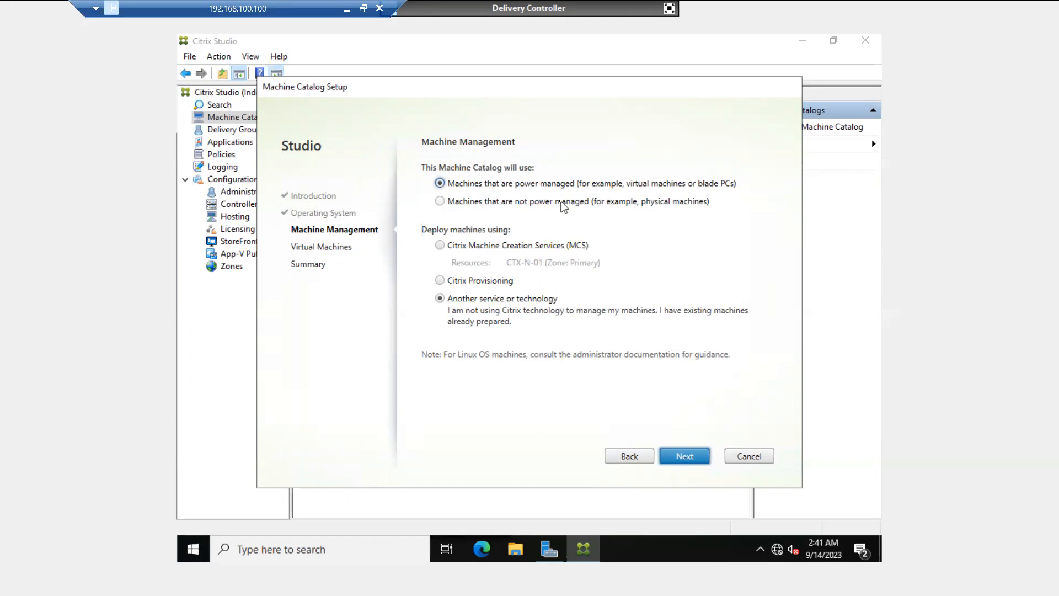
click(440, 246)
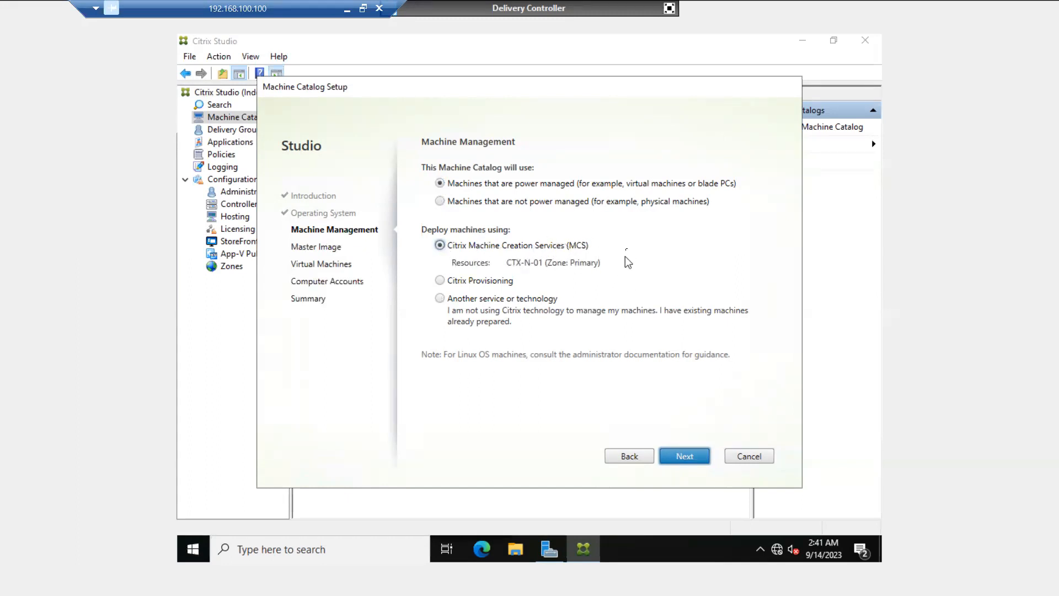
click(688, 454)
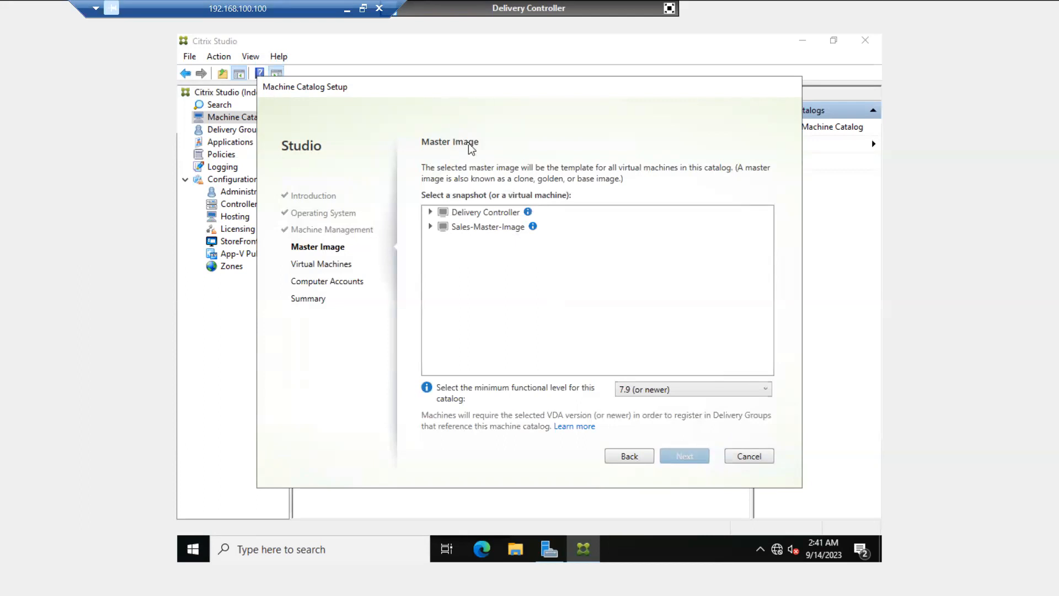
- Pick Sales-Master-Image as the catalog's master image and continue to Virtual Machines
click(431, 227)
click(462, 230)
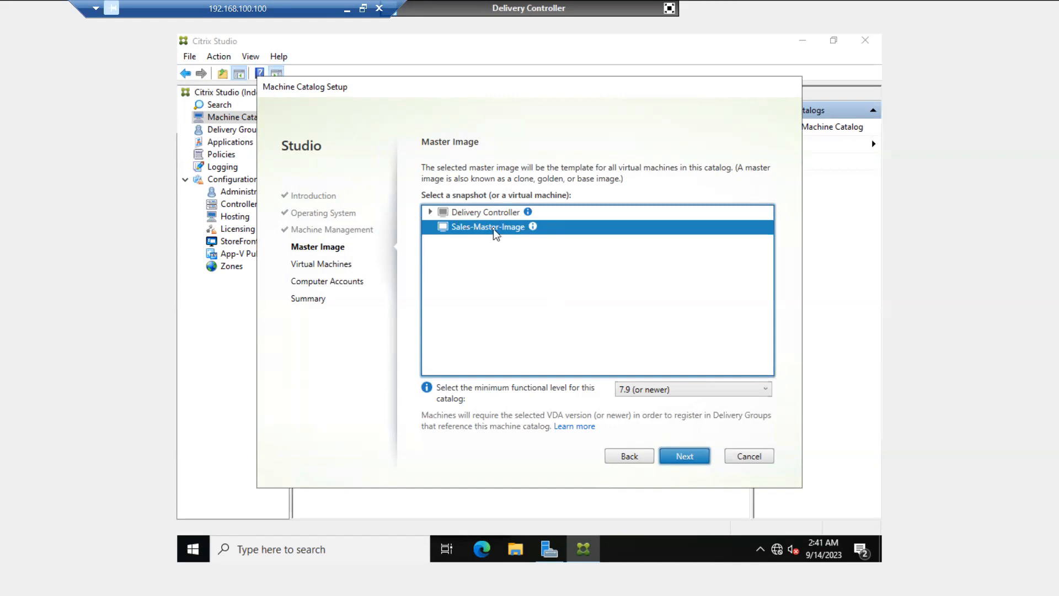
click(683, 455)
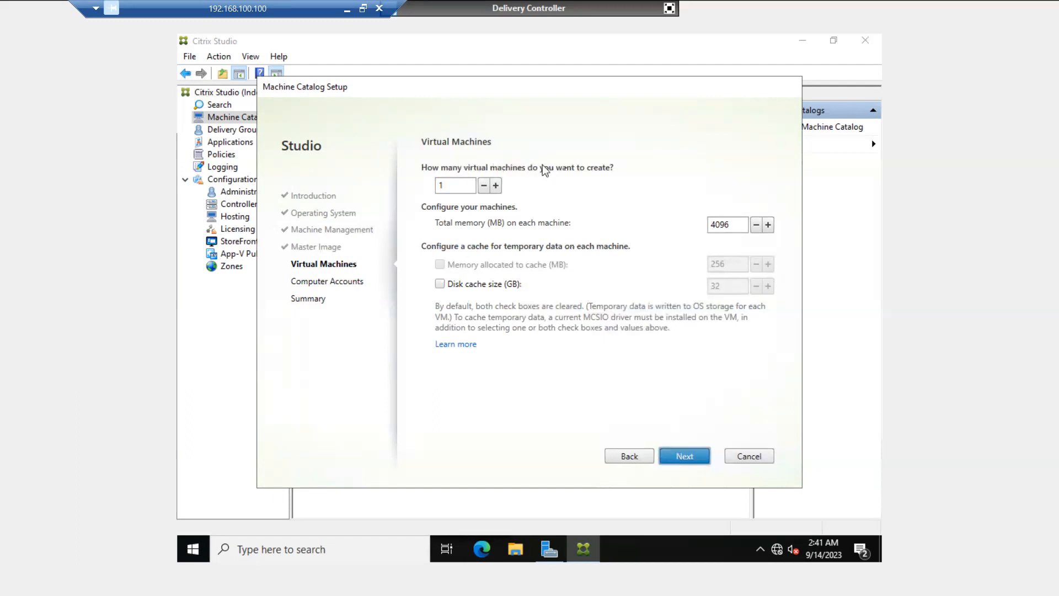
- Set the catalog to create 2 virtual machines with 2048 MB total memory each
click(464, 185)
text(00)
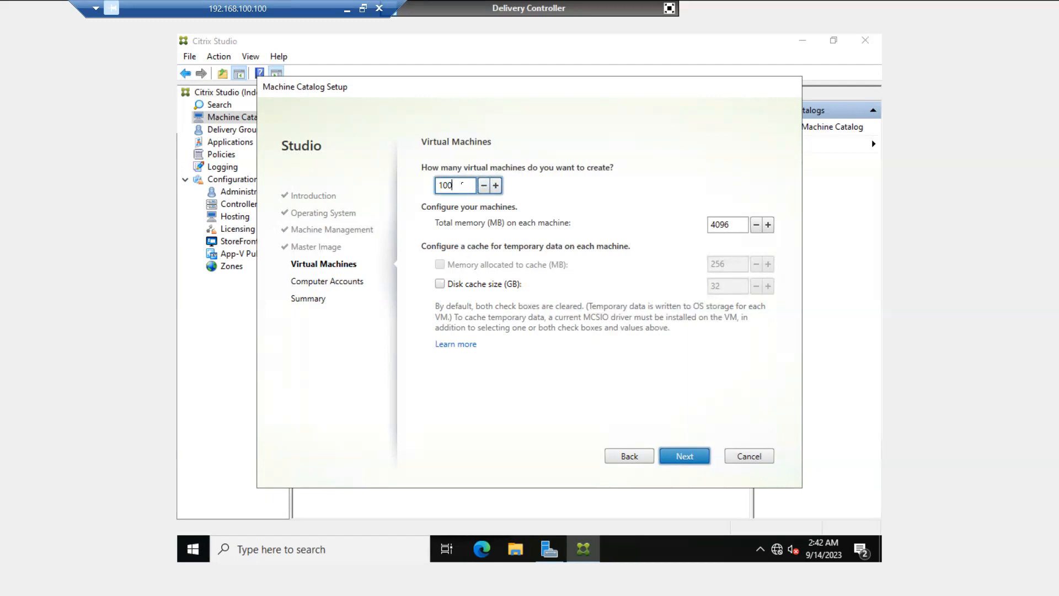
key(BackSpace)
key(BackSpace)
key(BackSpace)
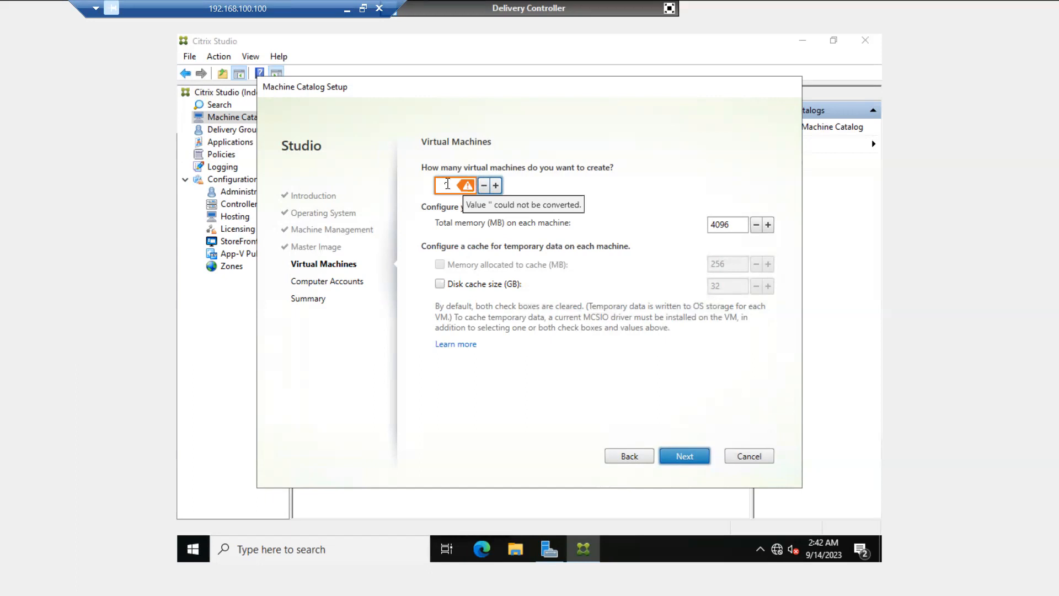
text(2)
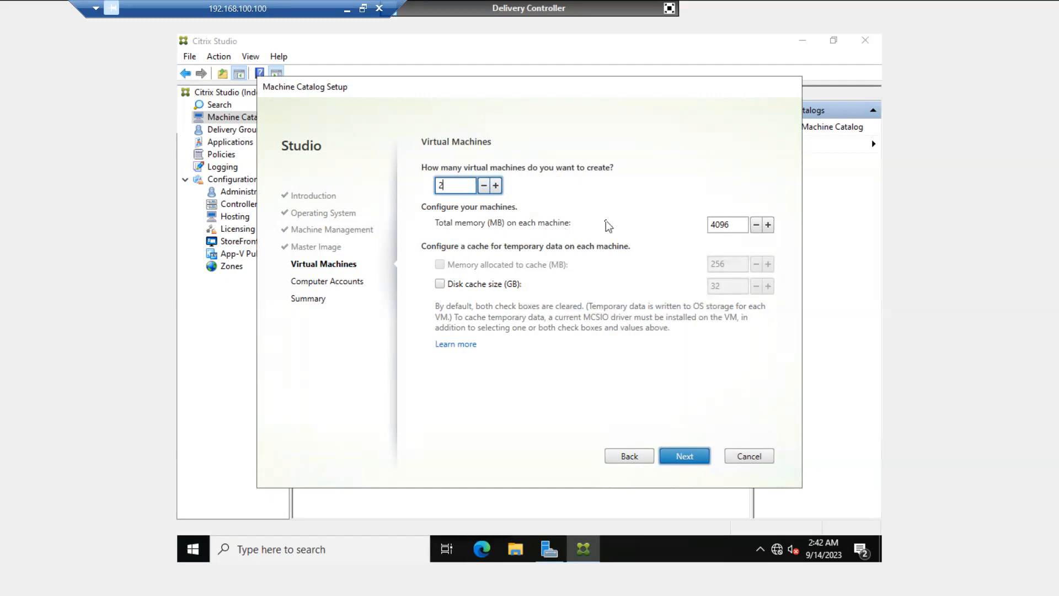
double_click(717, 225)
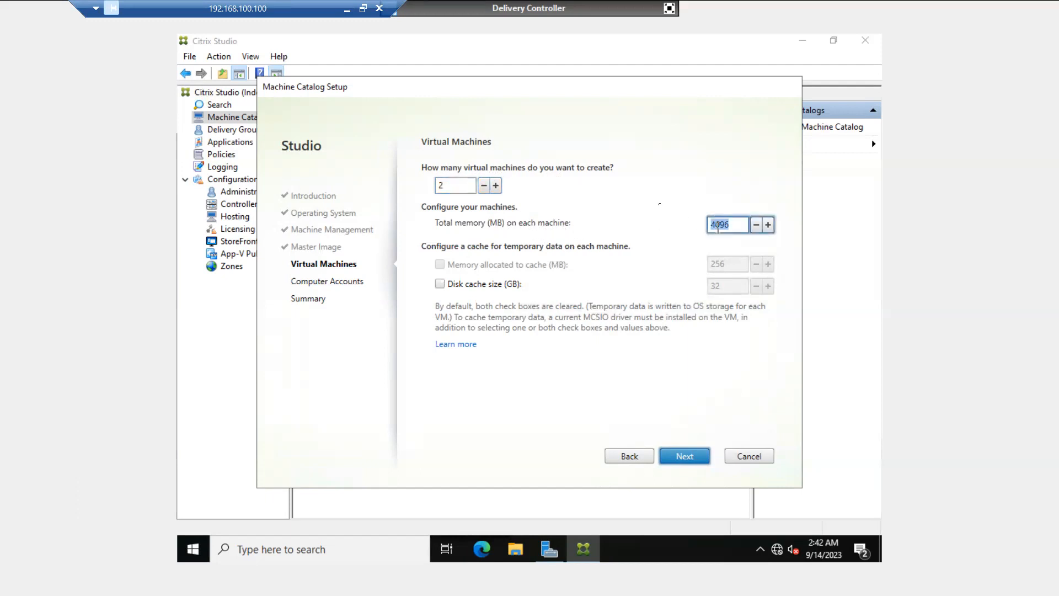
text(2048)
- Advance to Computer Accounts, scroll the OU list, and exit the full-screen console
click(684, 456)
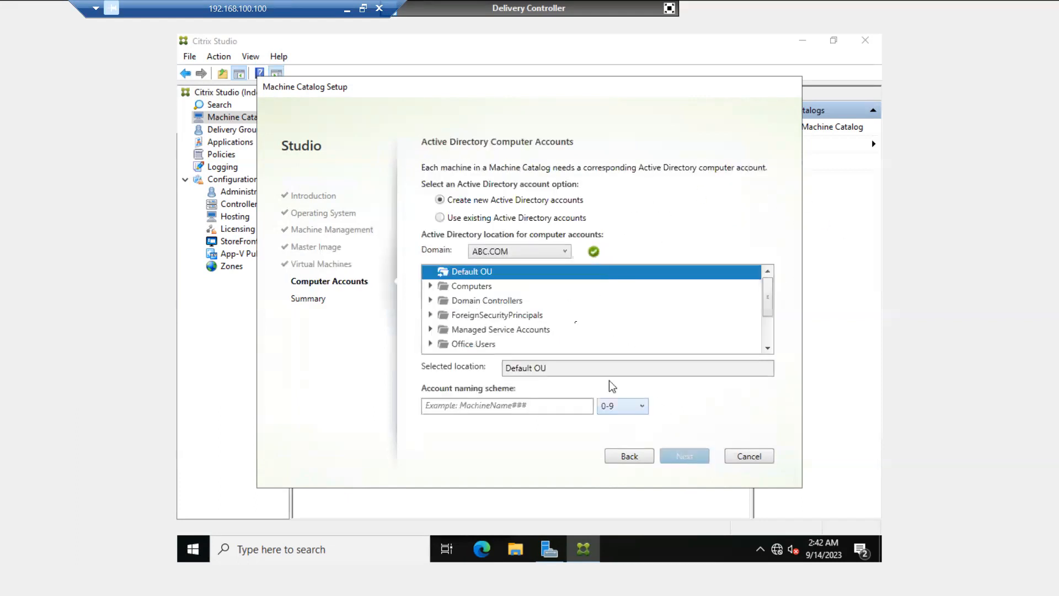
click(767, 349)
click(767, 349)
click(767, 349)
click(767, 349)
click(767, 349)
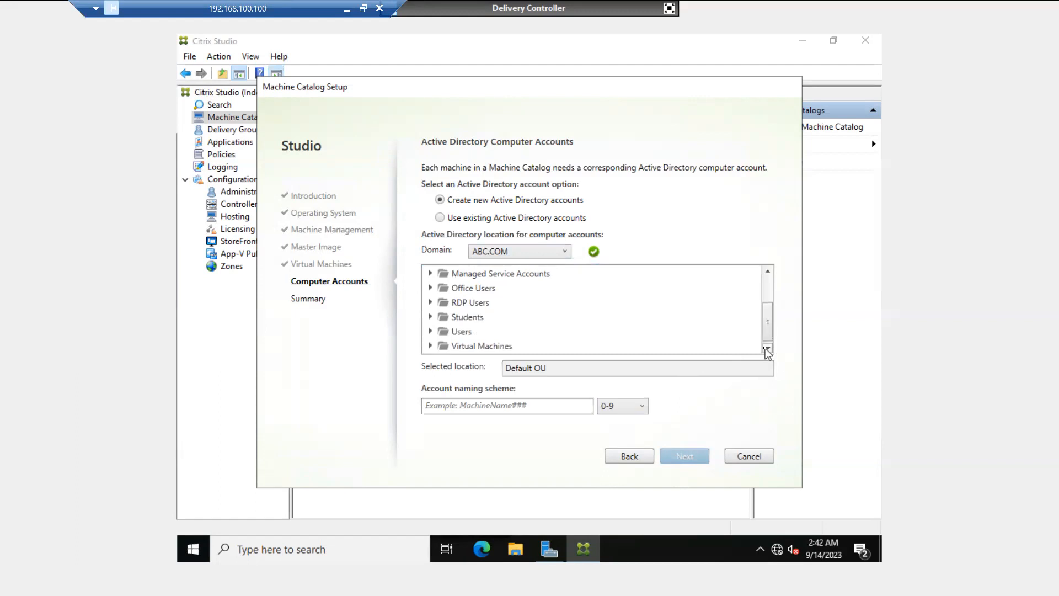
drag(768, 327, 765, 286)
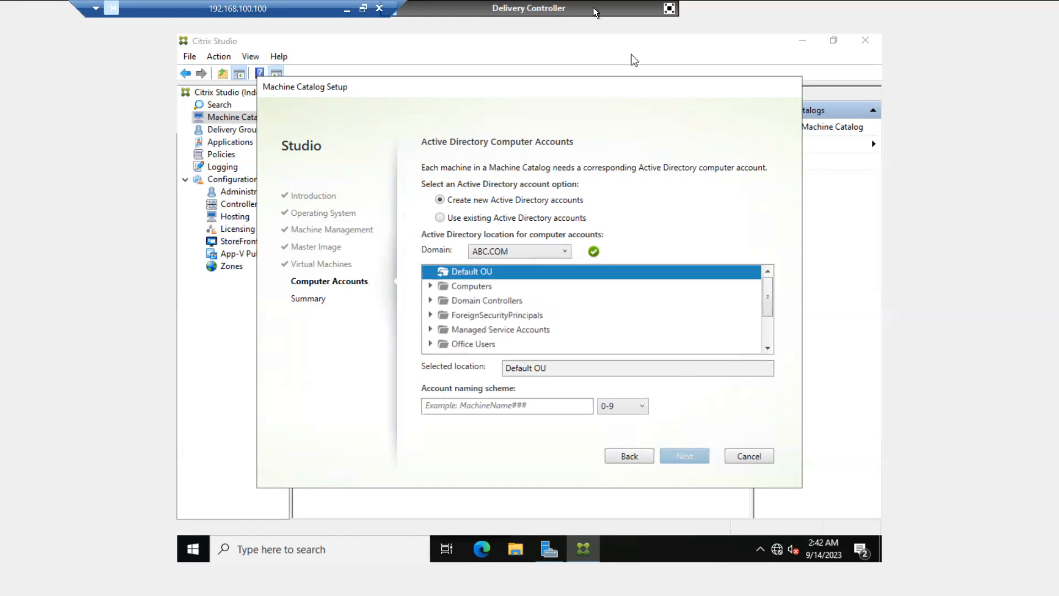
click(669, 9)
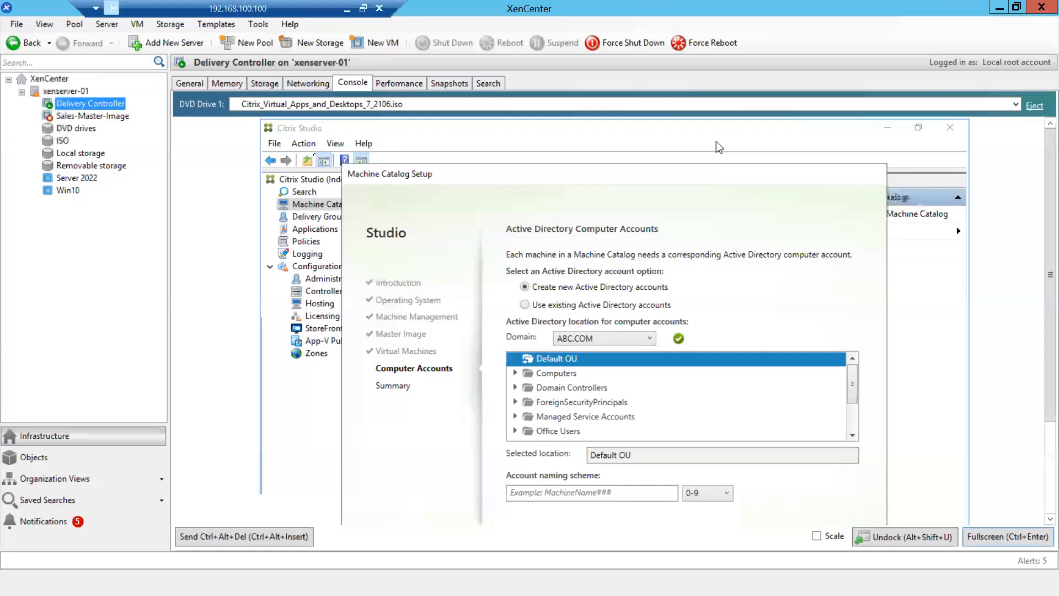
- Check that the Virtual Machines OU under ABC.COM is empty, then minimize the directory window
click(258, 583)
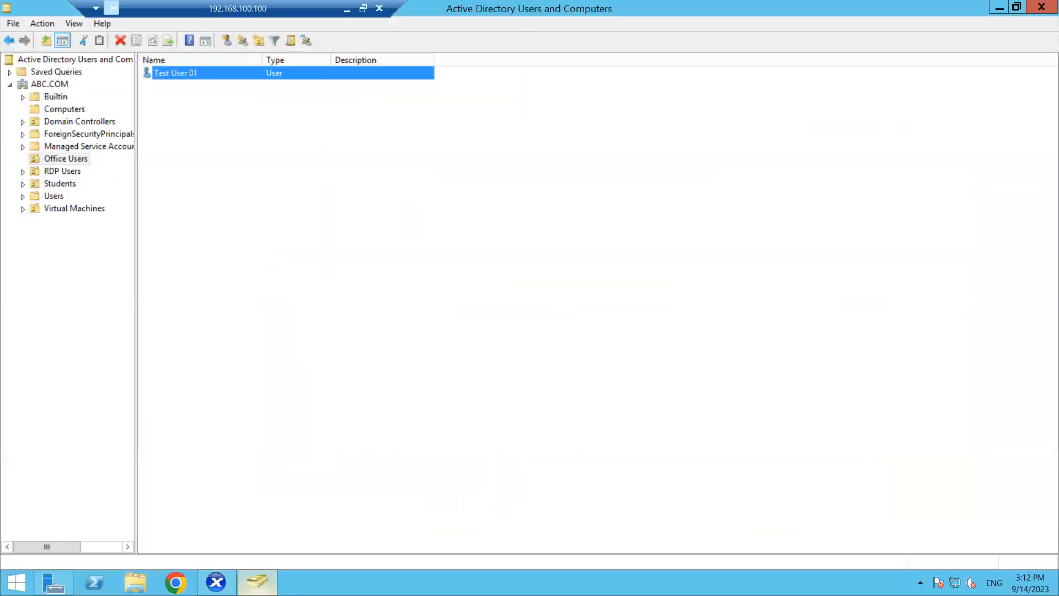
click(48, 84)
right_click(48, 84)
click(15, 222)
click(58, 209)
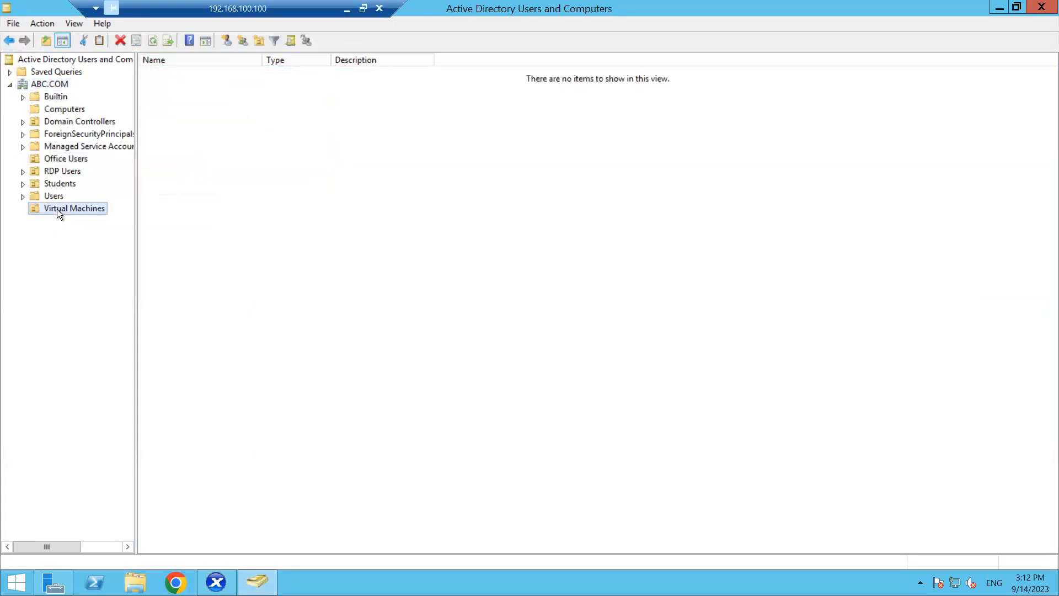
click(1004, 9)
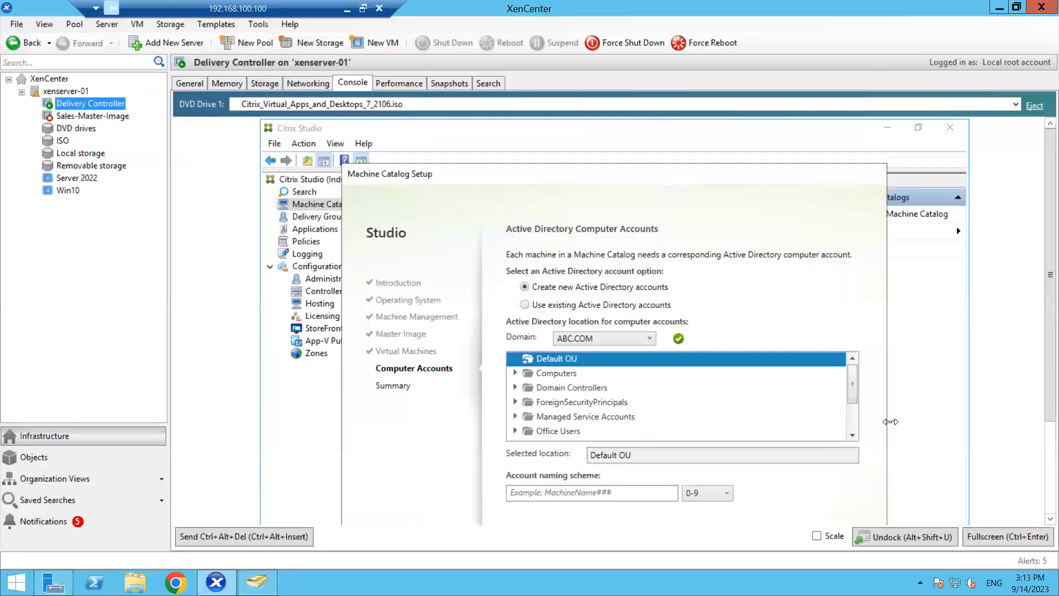
- Pick the Virtual Machines OU as the location for new computer accounts, with the console back in full screen
click(852, 435)
click(853, 435)
click(852, 435)
click(560, 433)
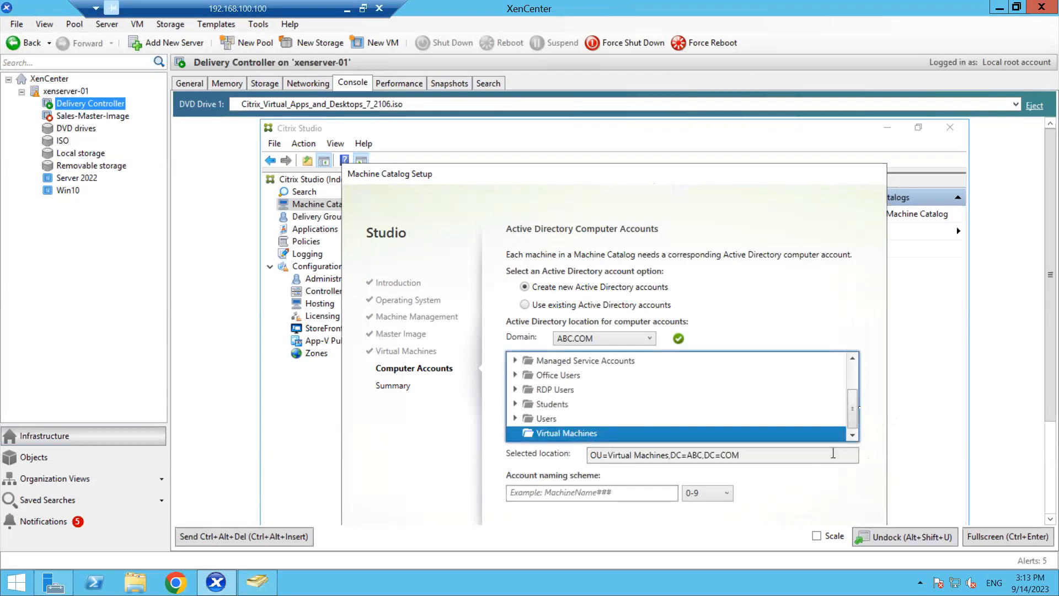
click(999, 542)
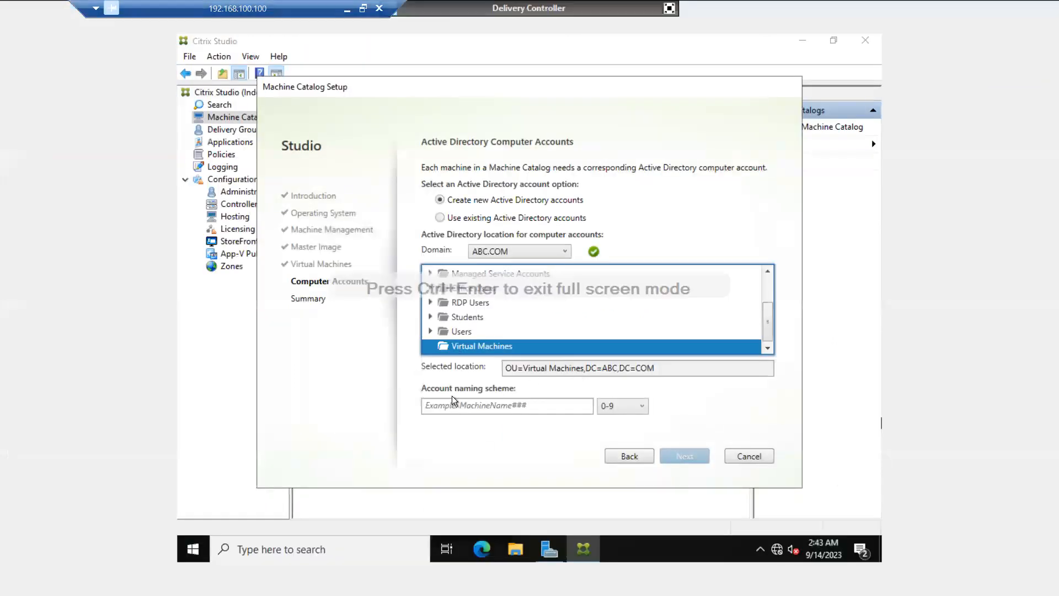
click(449, 404)
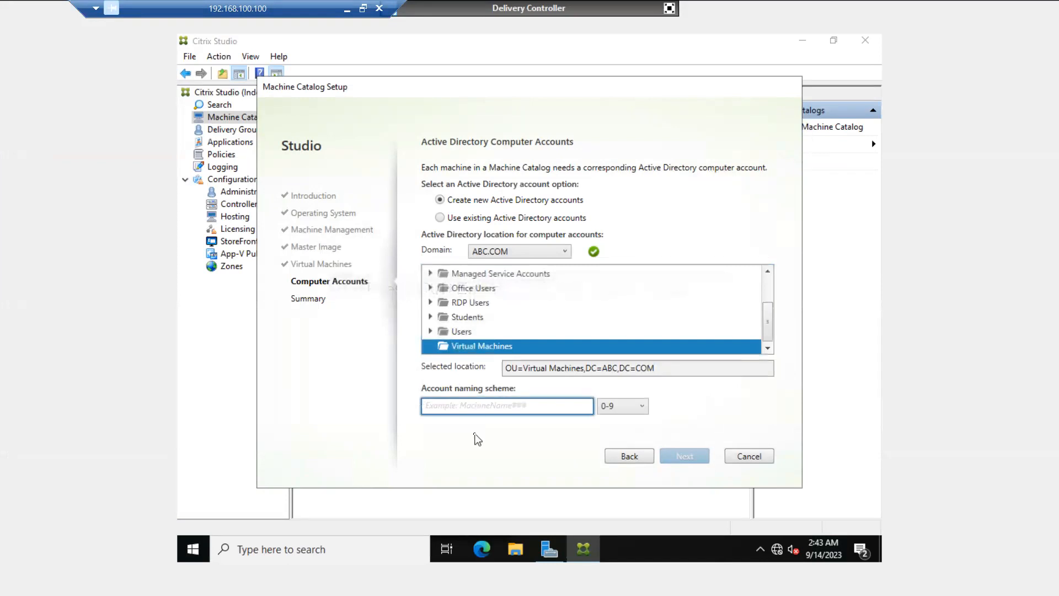
- Enter Sales-Desk-## as the naming scheme, fixing the separator and the number of # signs
text(S)
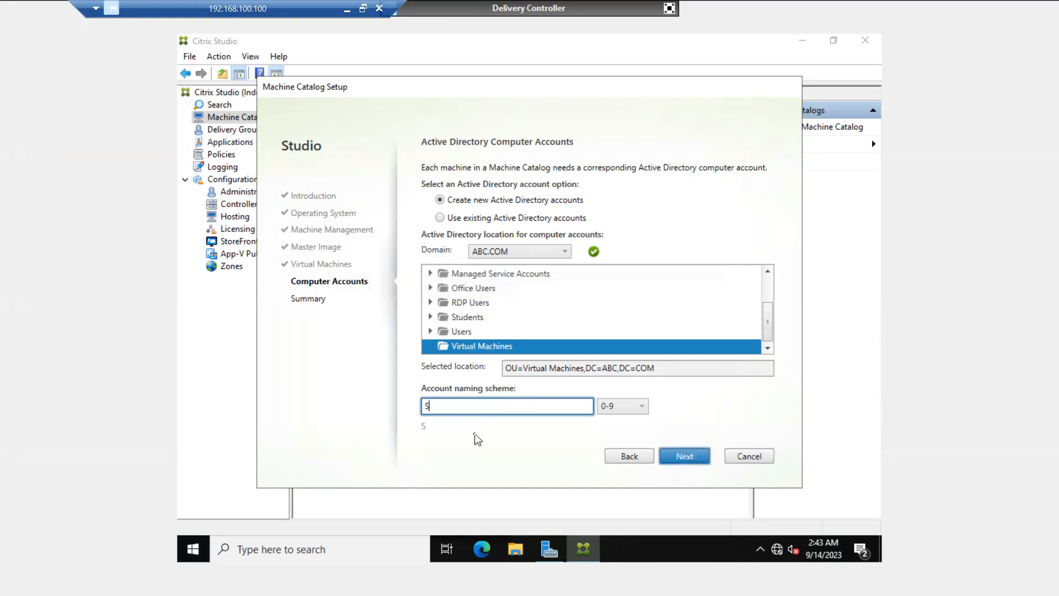
text(ales-Desk-##)
drag(465, 407, 418, 409)
click(499, 408)
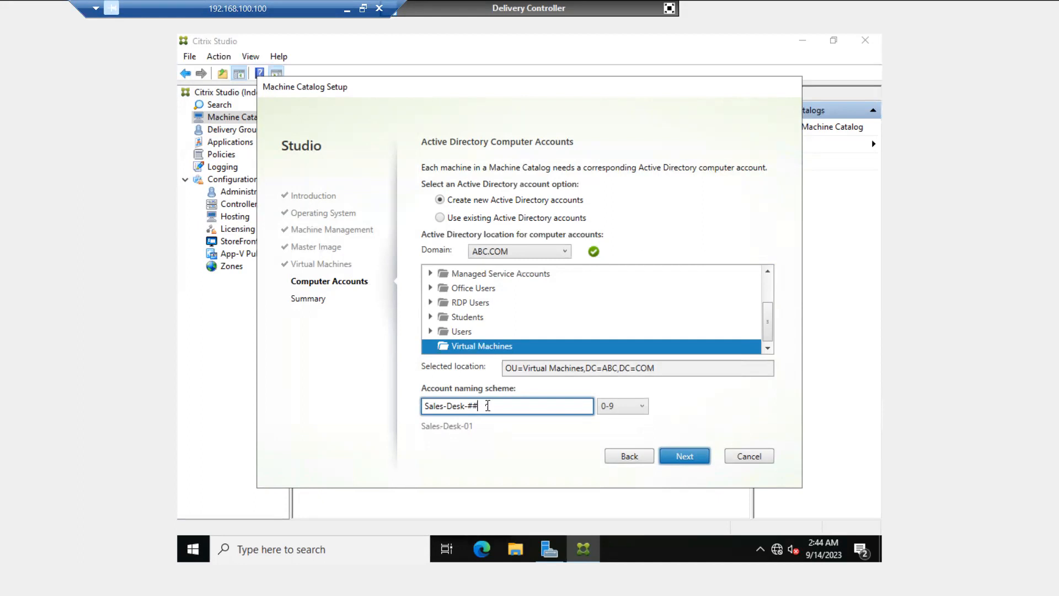
text(#)
key(BackSpace)
drag(499, 407, 410, 408)
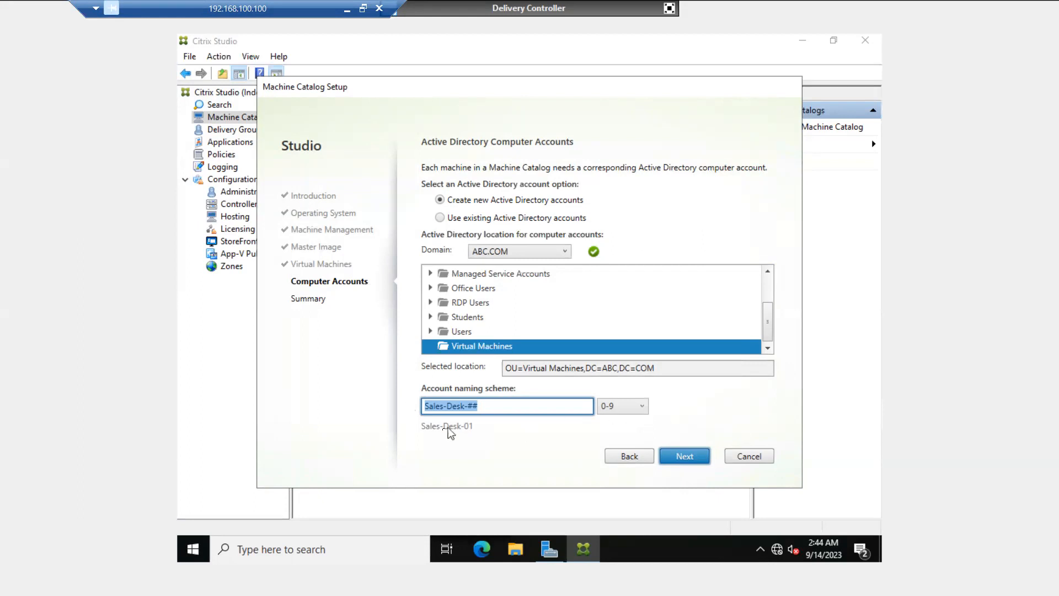
- Keep 0-9 numeric name suffixes after trying A-Z, and advance to the Summary page
click(634, 410)
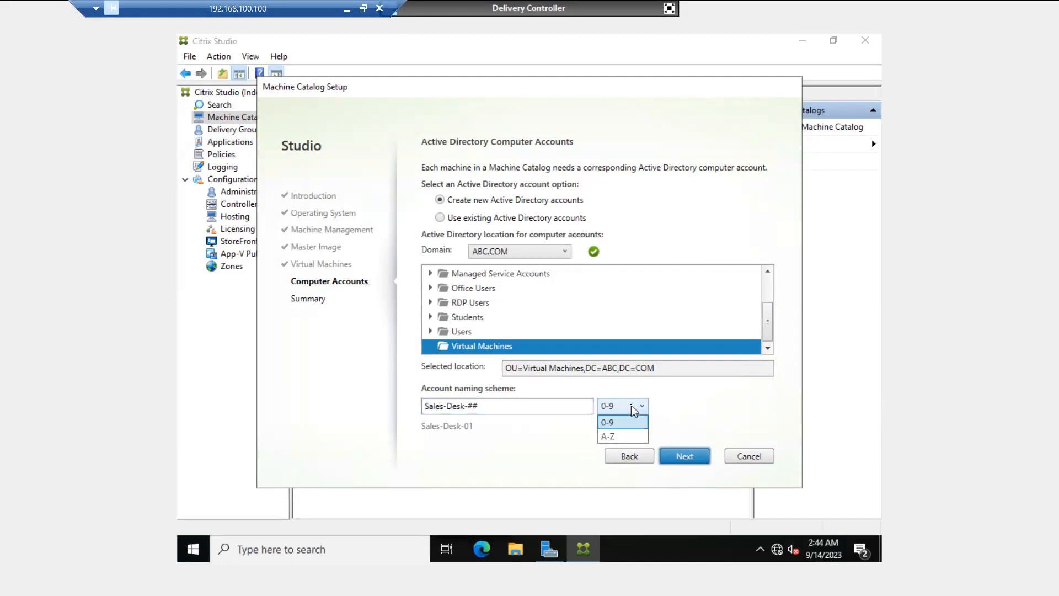
click(613, 435)
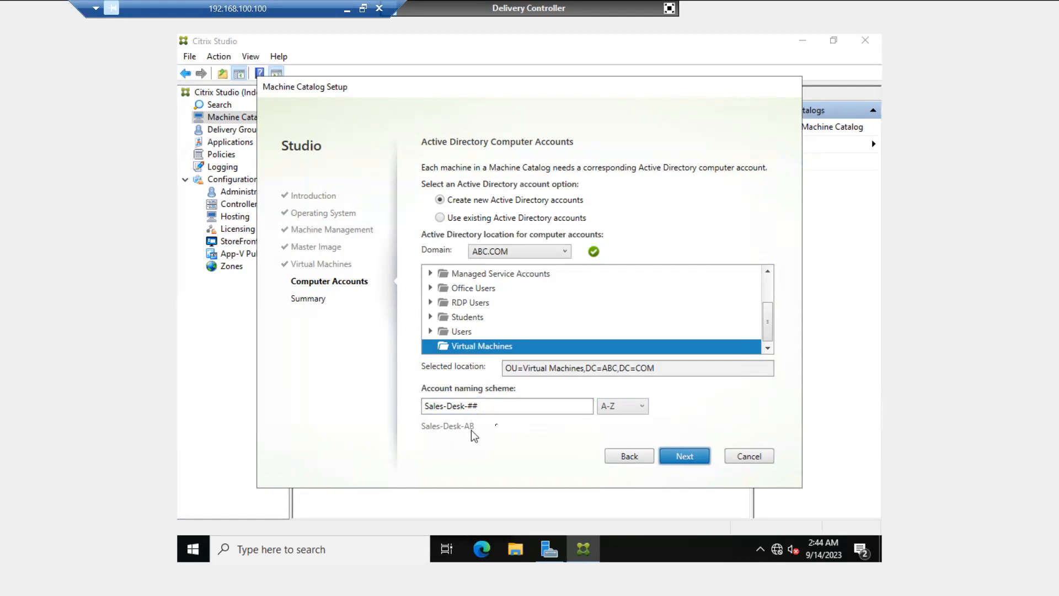
click(627, 408)
click(611, 423)
click(692, 458)
- Name the catalog Sales Team and describe it as 'Server 2022 with Chrome,Winrar, office', correcting typos
click(471, 350)
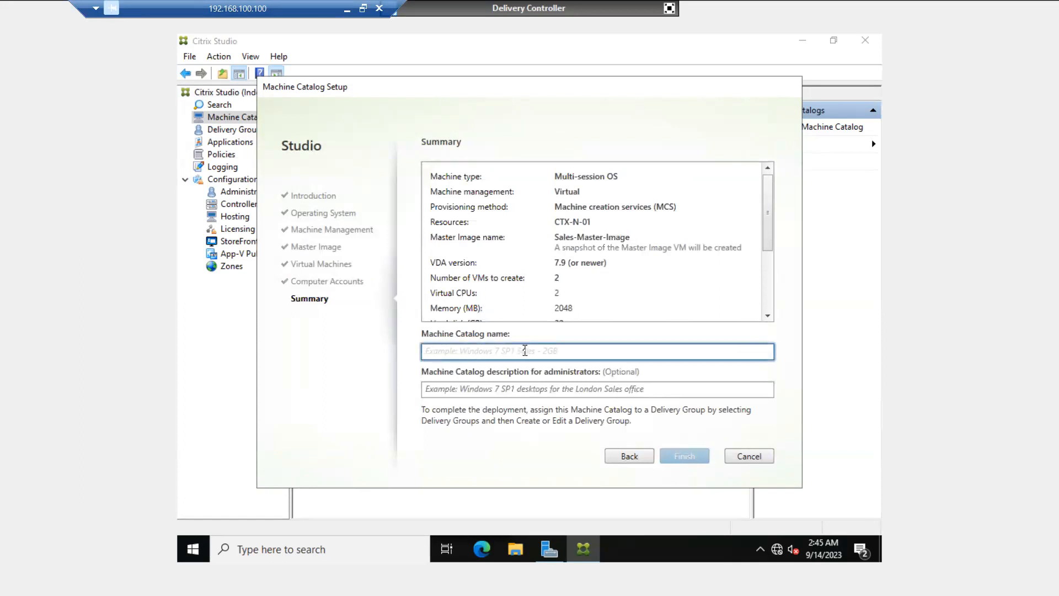
text(Sales Team)
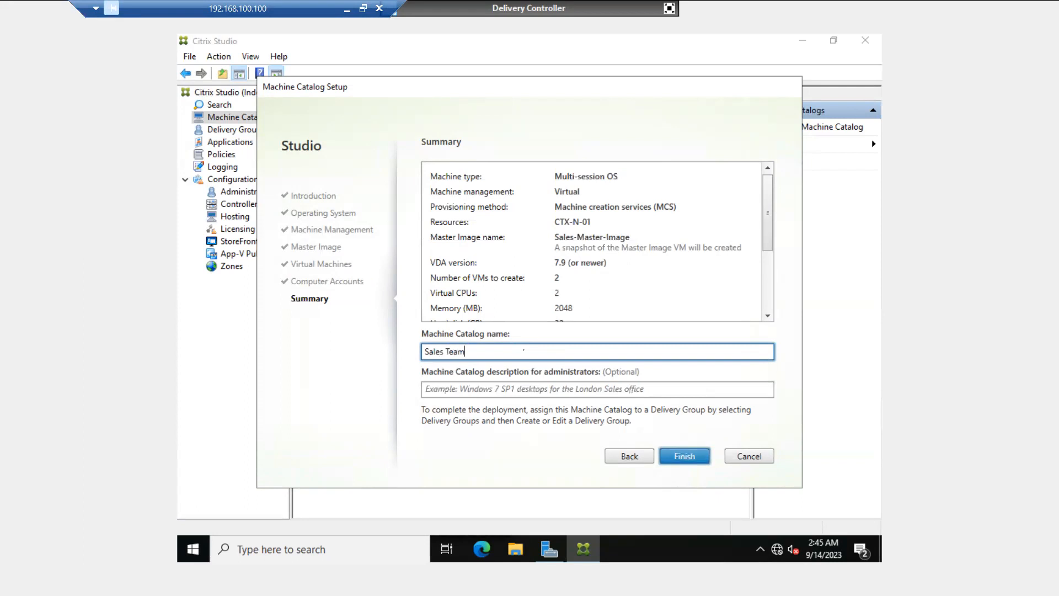
click(514, 389)
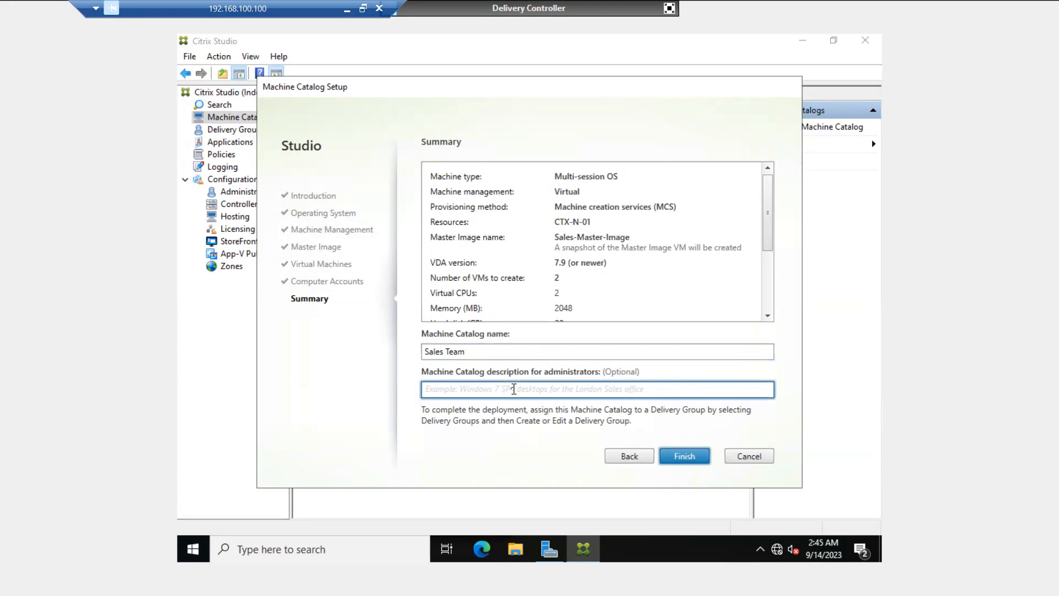
text(S)
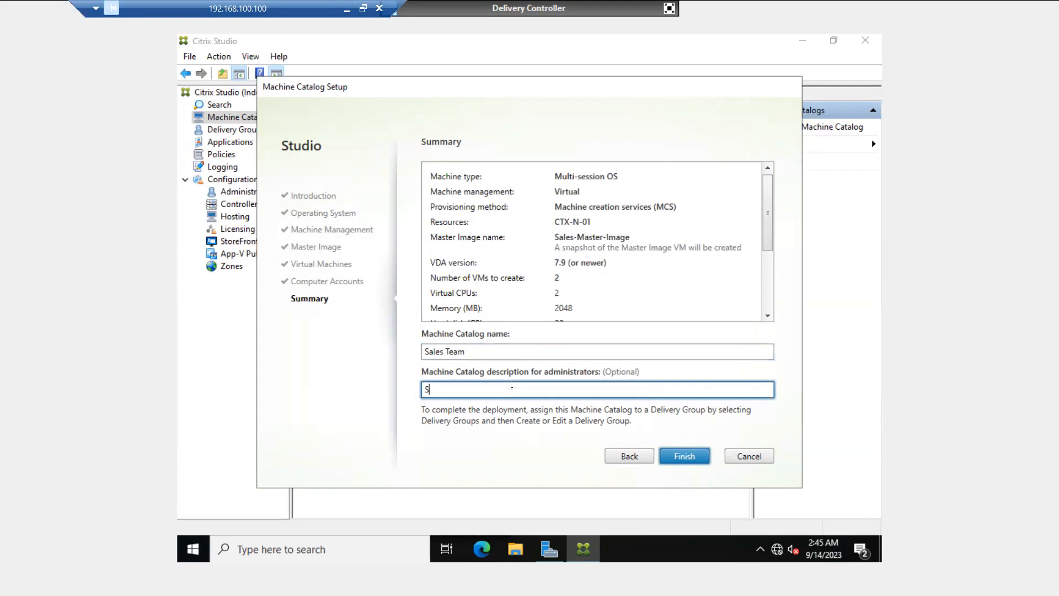
text(erver 2022 with Crome Winratr)
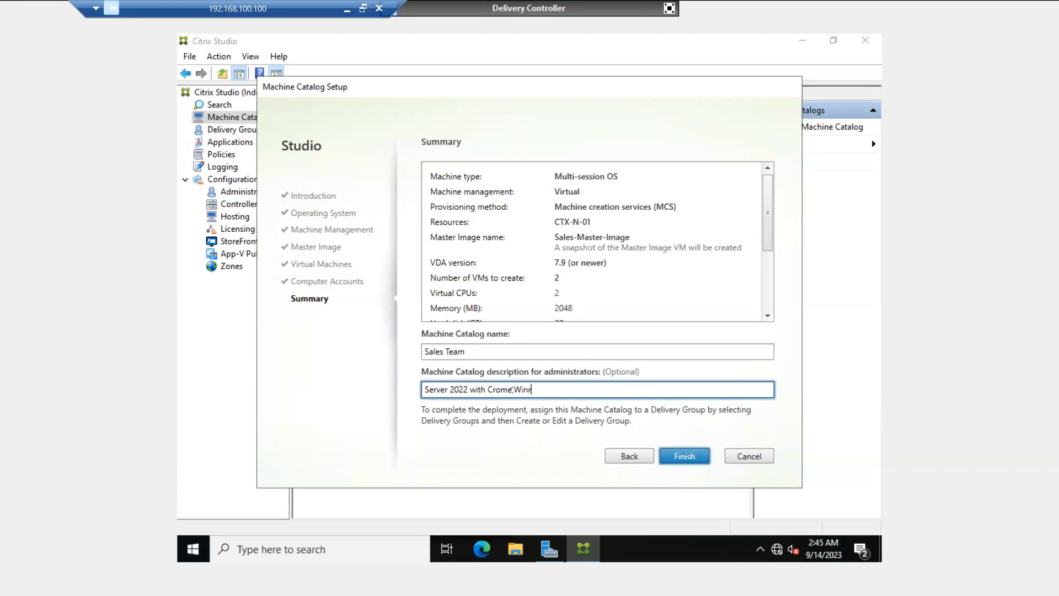
key(BackSpace)
key(BackSpace)
text(r, office)
drag(565, 391, 482, 388)
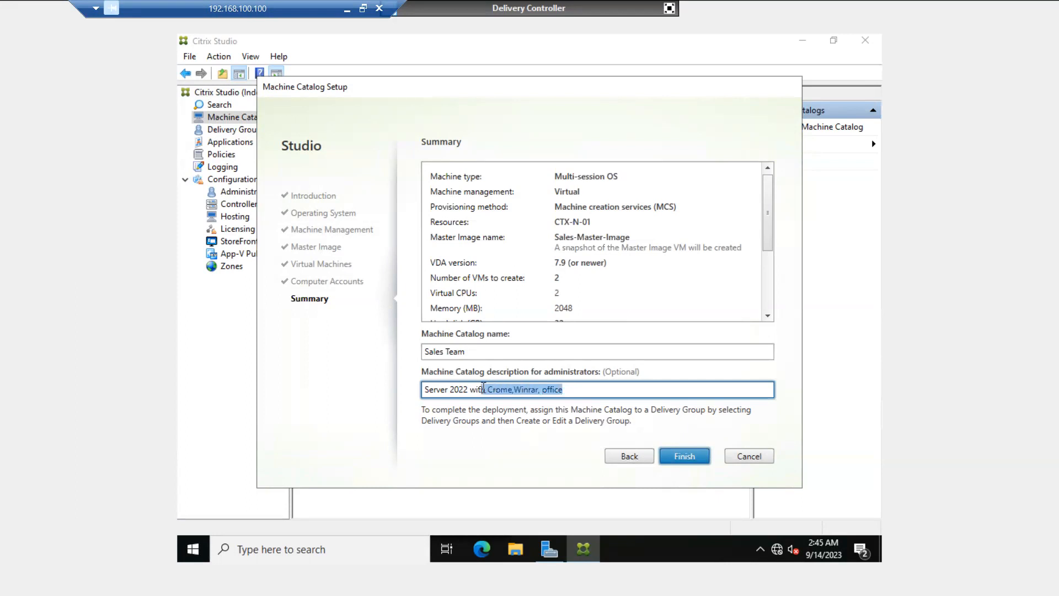
click(492, 389)
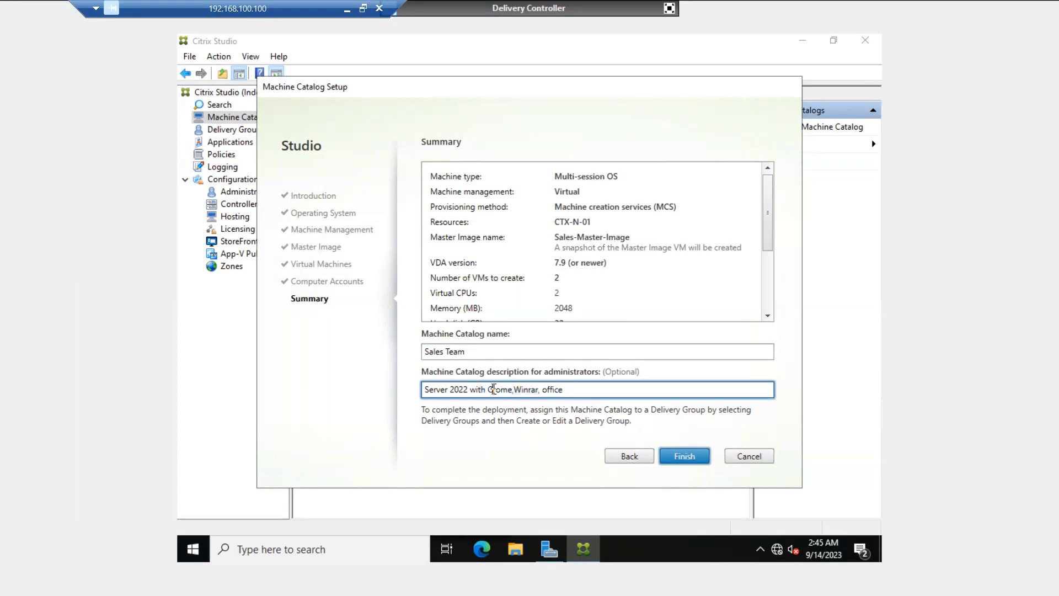
text(h)
drag(593, 389, 420, 393)
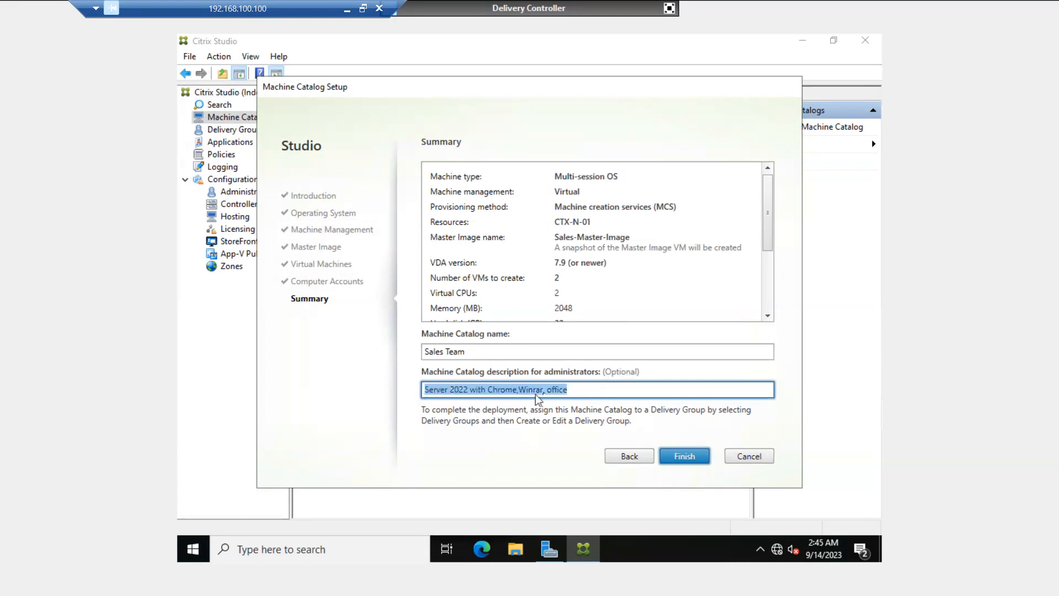
click(578, 389)
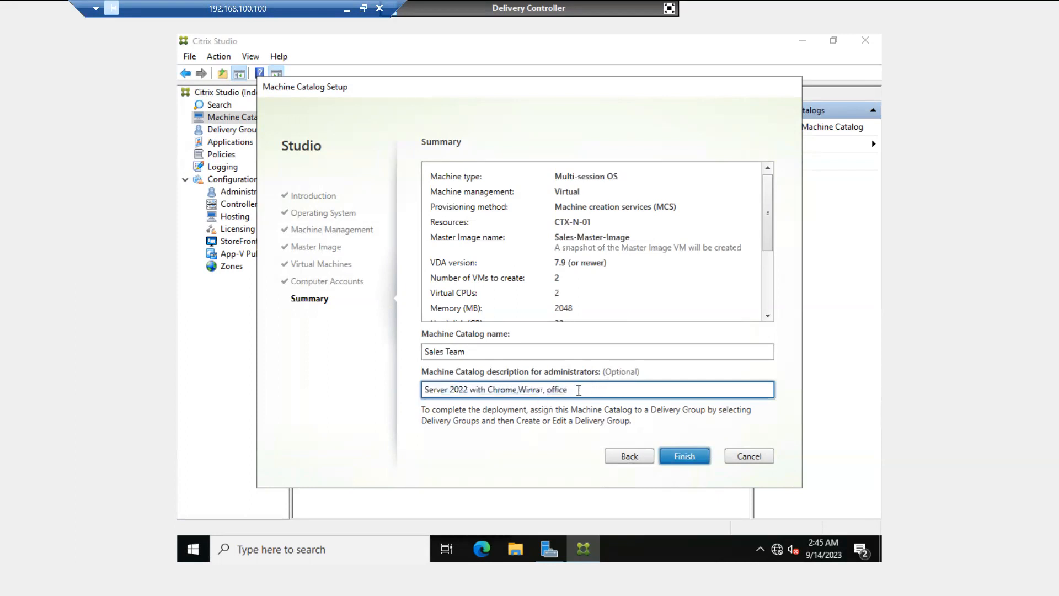
- Finish creating the Sales Team catalog, leave full screen, and bring up Active Directory Users and Computers
click(675, 459)
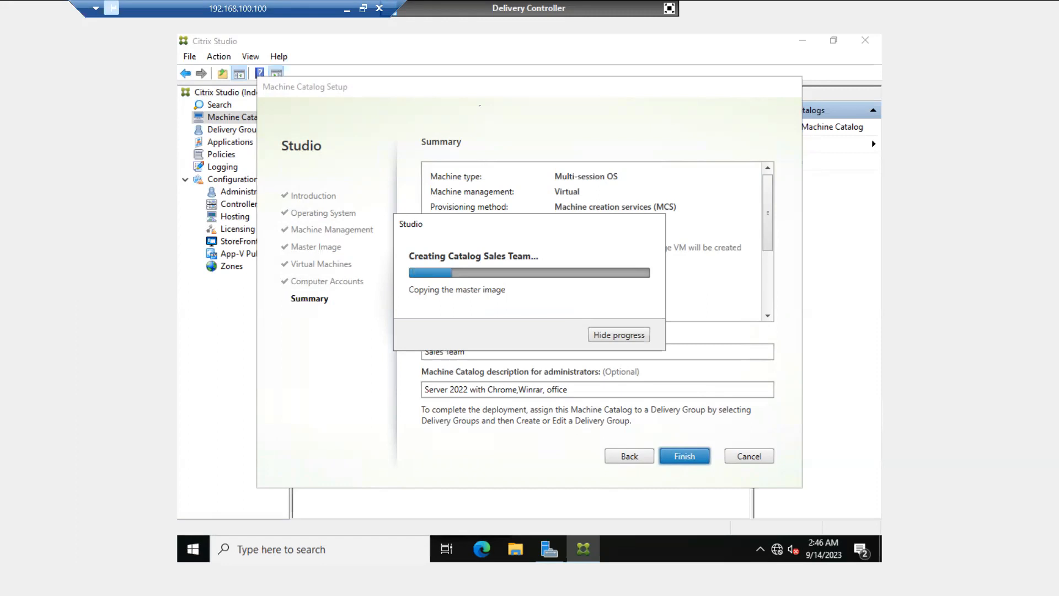
click(669, 8)
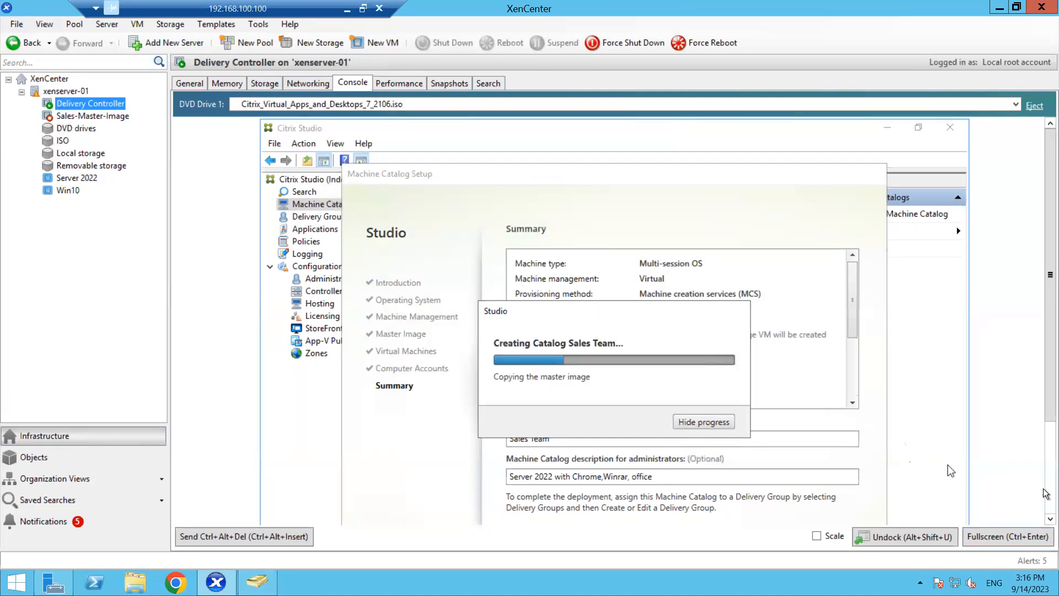
click(1048, 519)
drag(1045, 519, 1045, 519)
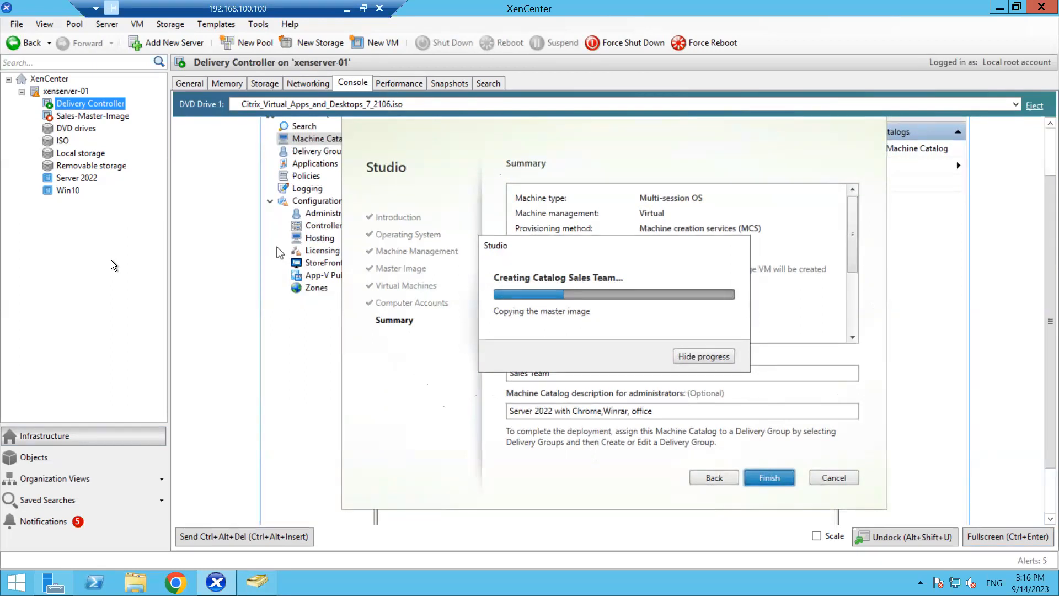
click(257, 582)
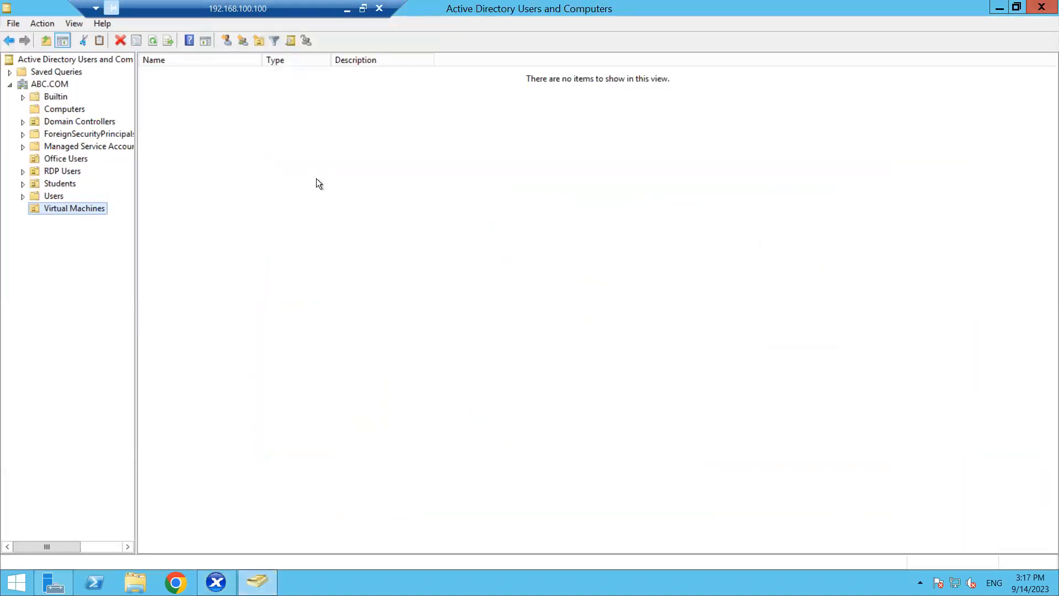
- Refresh the still-empty Virtual Machines OU, then minimize the directory window to reveal XenCenter
click(292, 171)
right_click(292, 172)
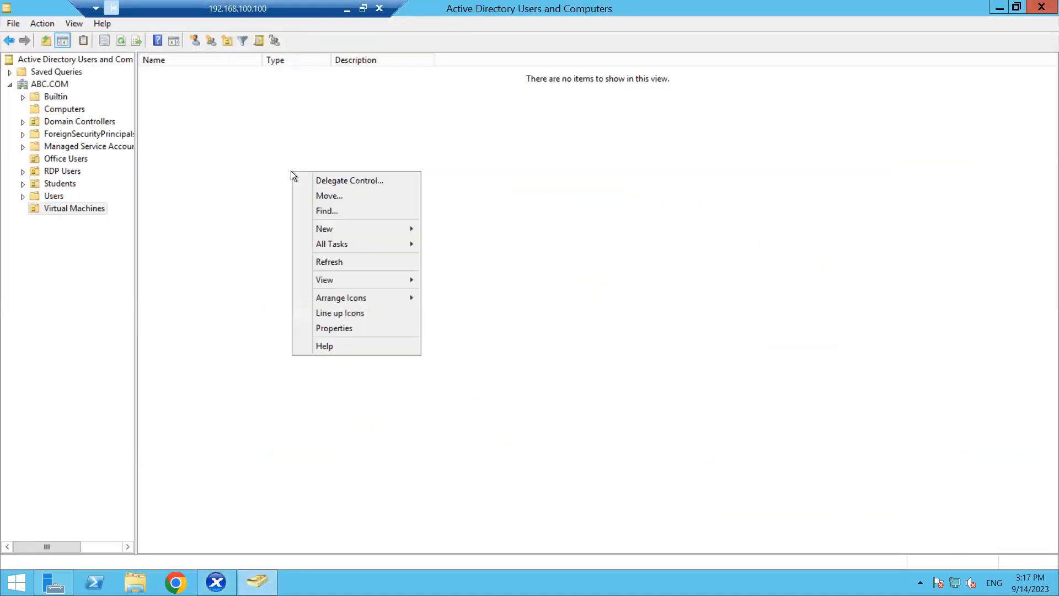
click(328, 263)
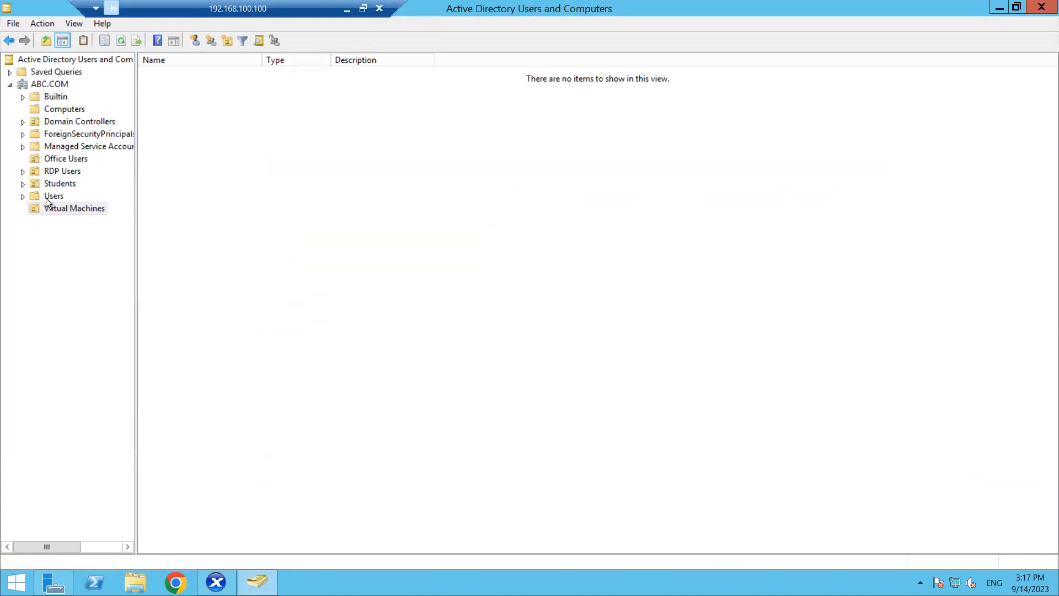
click(64, 209)
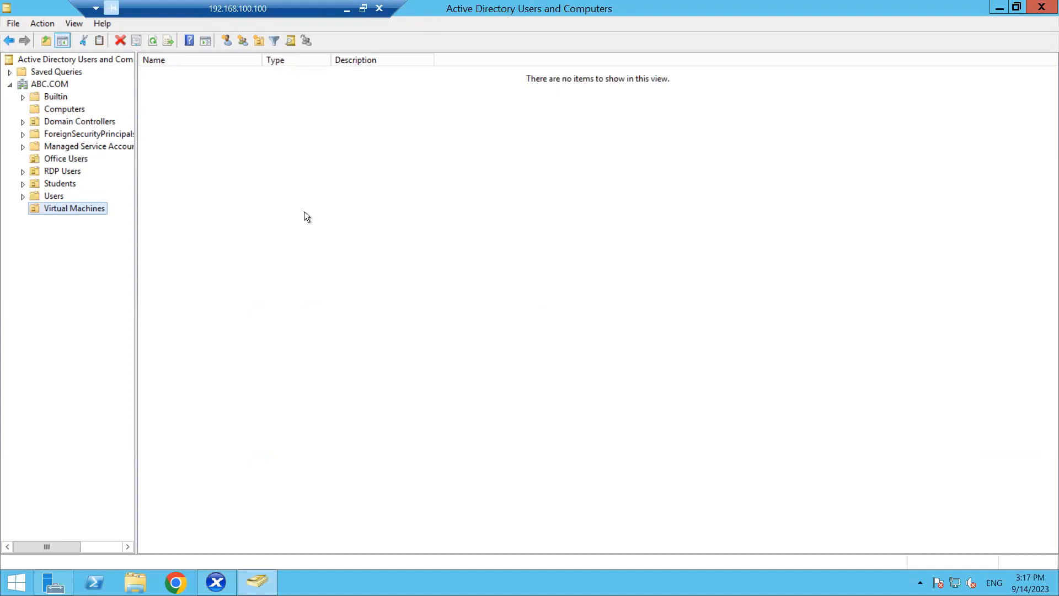
click(994, 14)
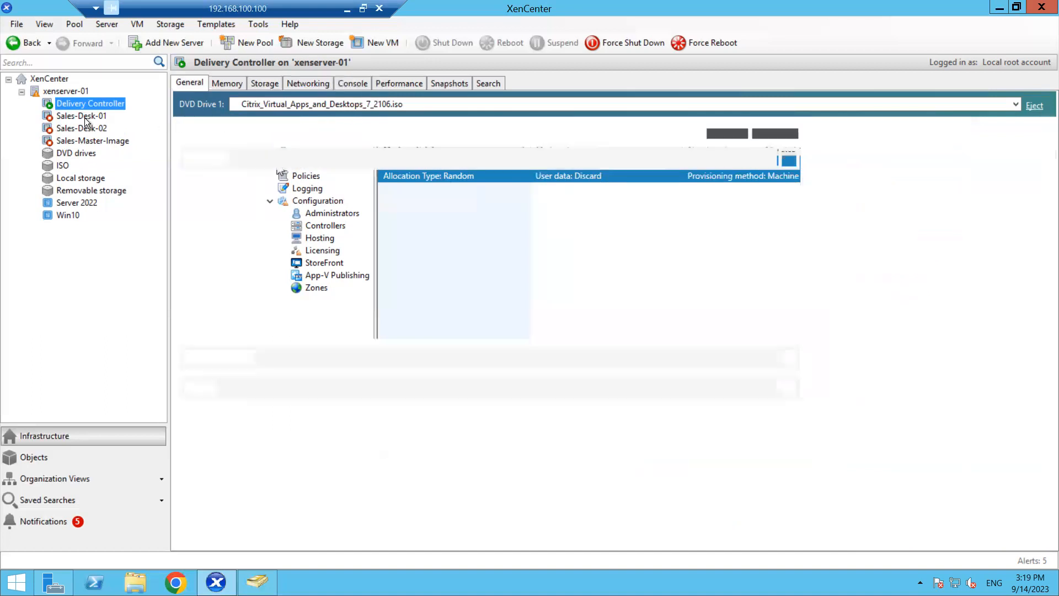
click(87, 121)
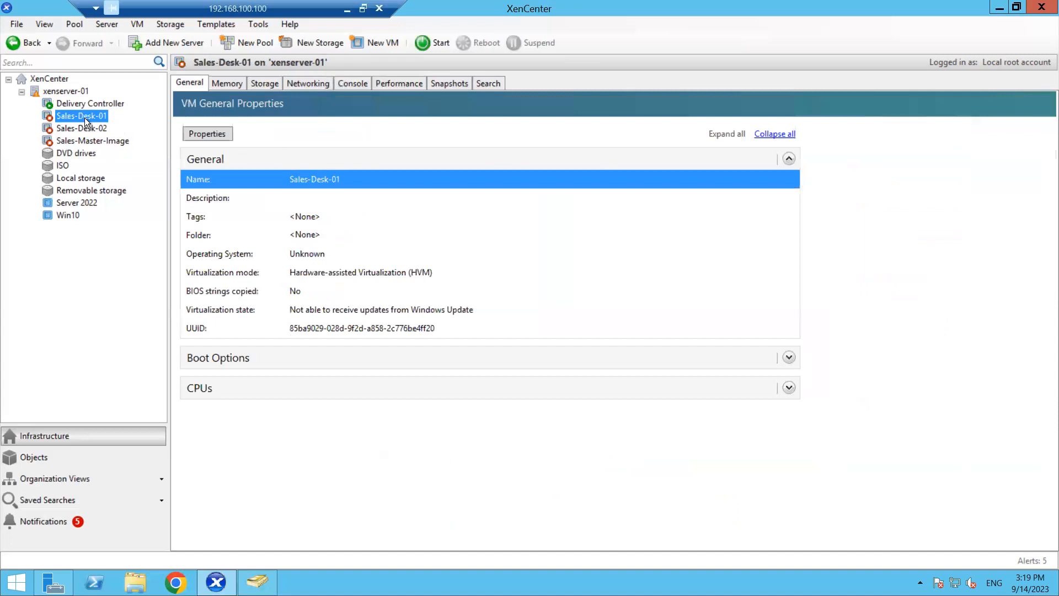
click(78, 126)
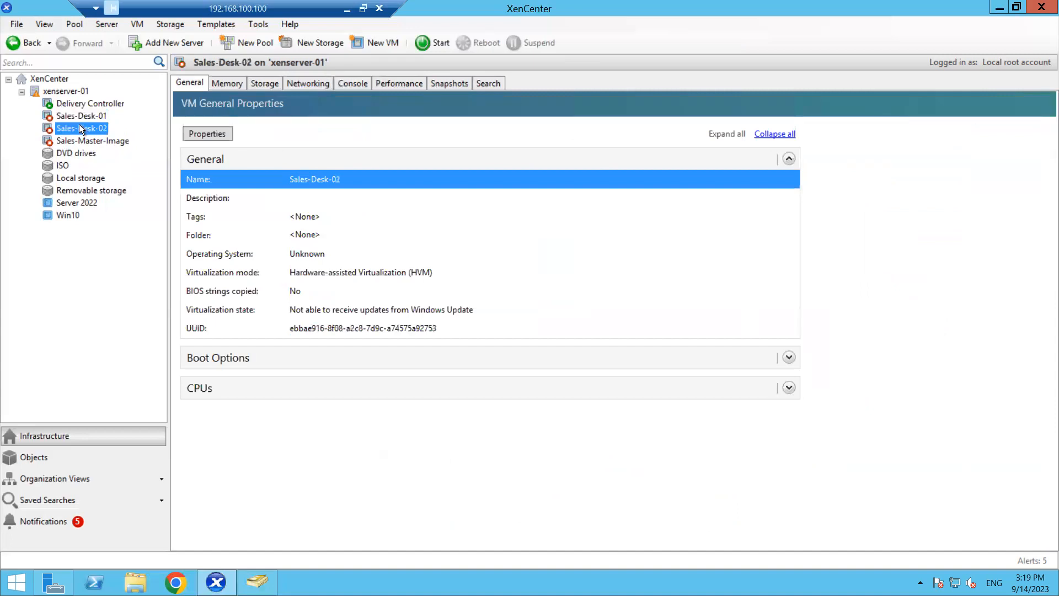
click(87, 116)
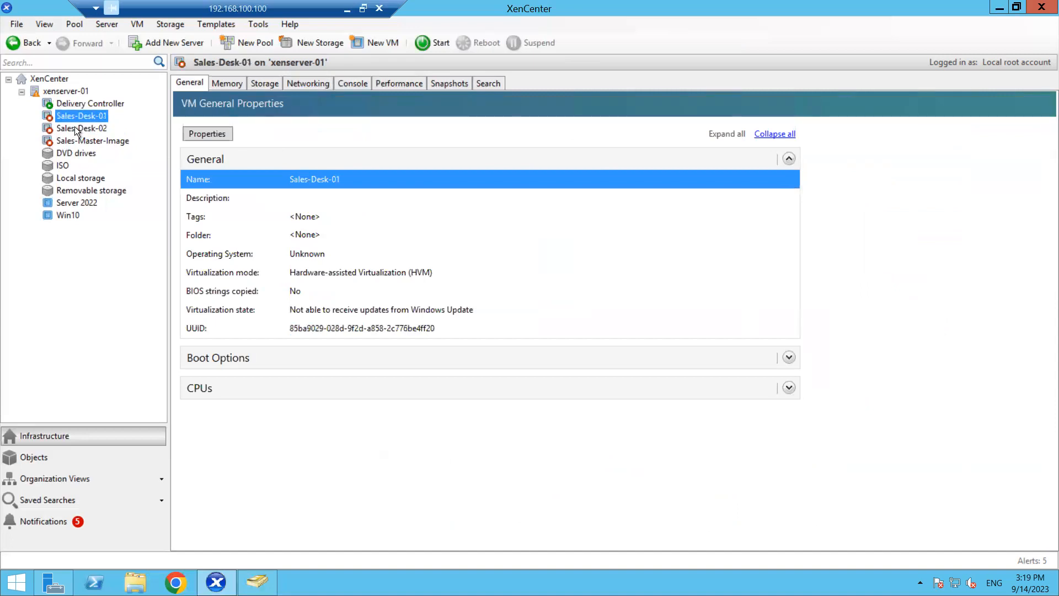
click(74, 127)
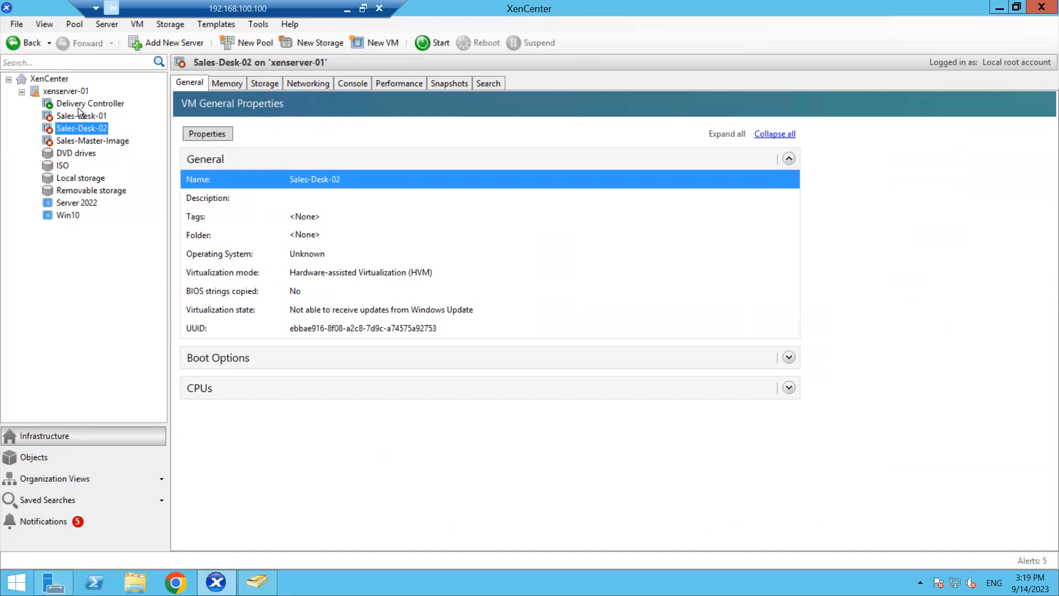
click(78, 100)
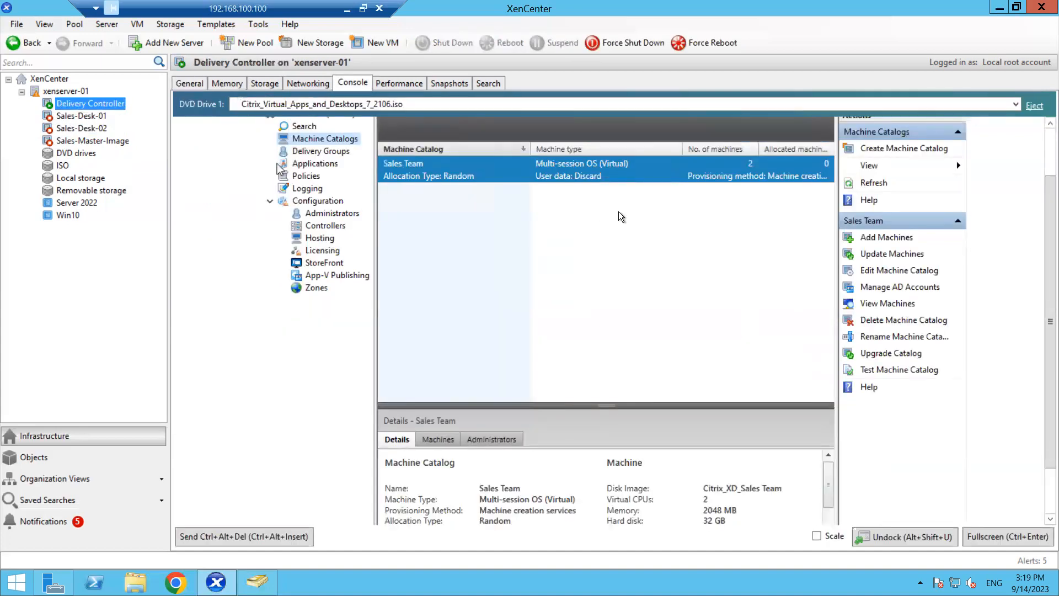
- Open the Sales Team machines, widen Name to show Sales-Desk-01/02.ABC.COM, and select Sales-Desk-02
double_click(477, 174)
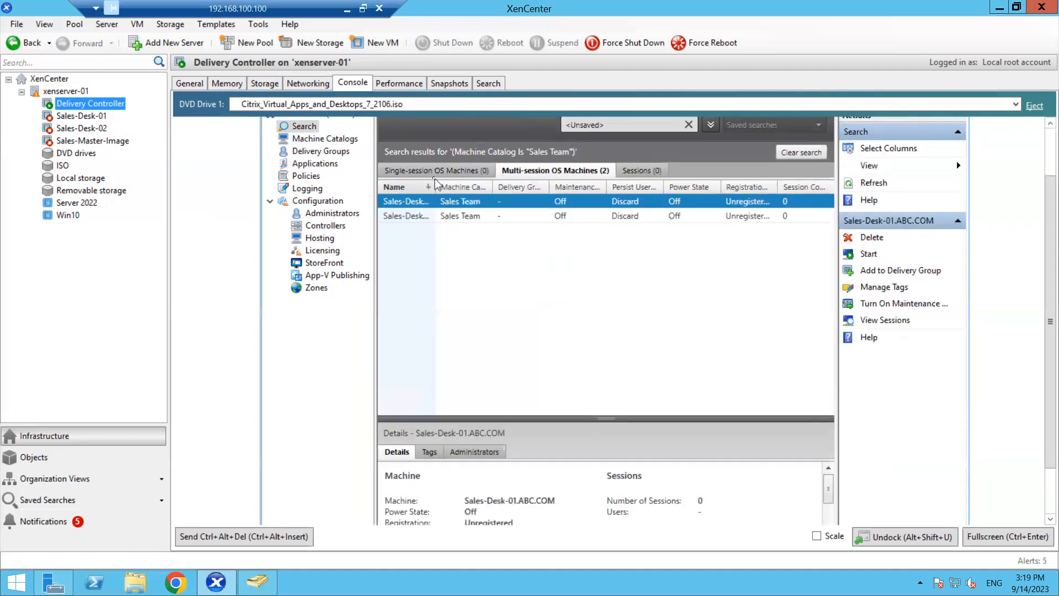
drag(435, 185, 537, 186)
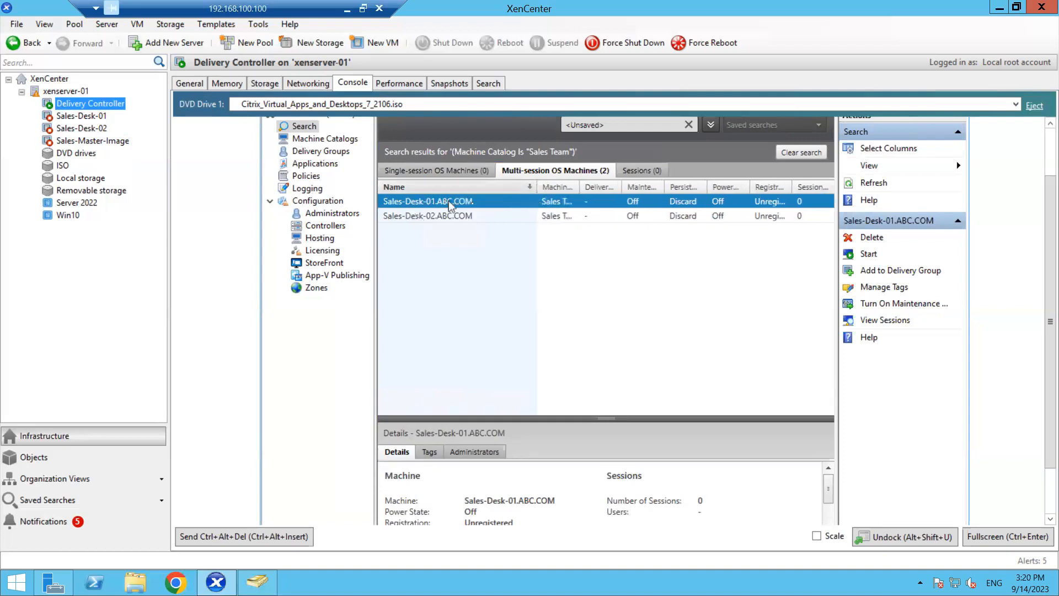
click(439, 220)
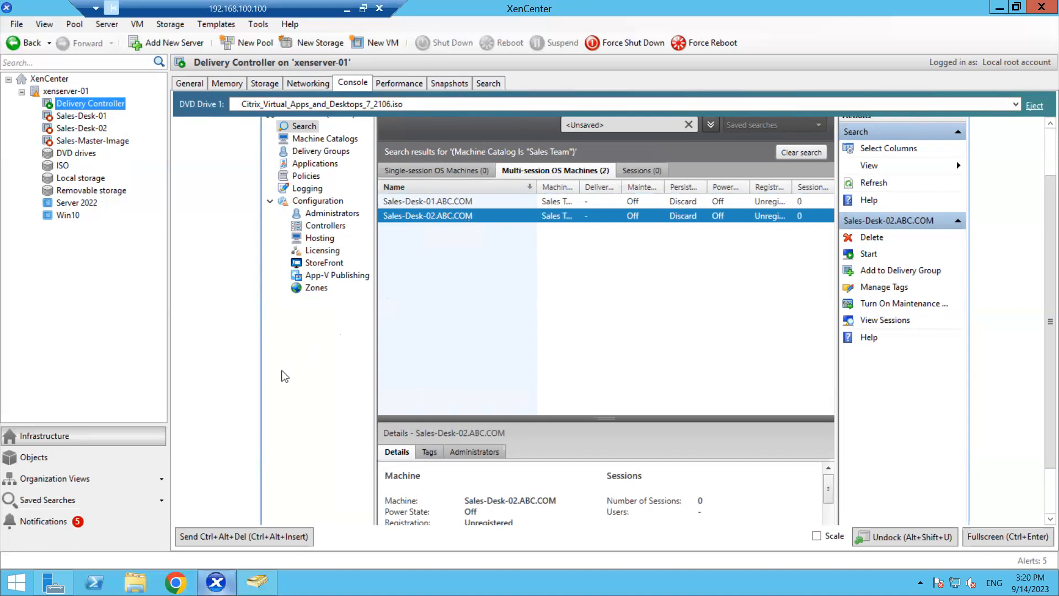
click(257, 582)
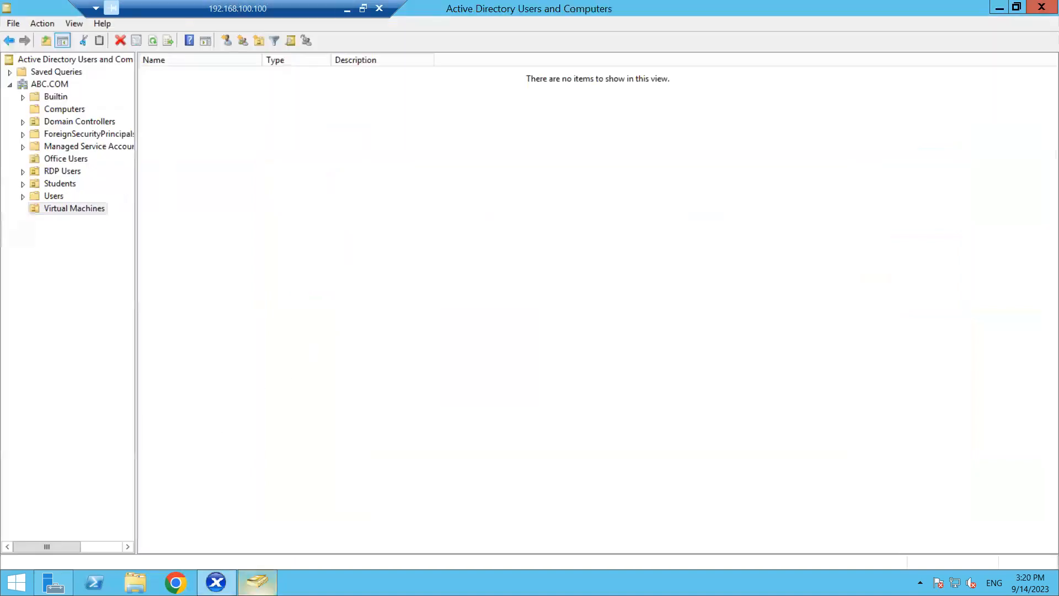
- Refresh the Virtual Machines OU to reveal the Sales-Desk-01 and Sales-Desk-02 accounts, then minimize the window
right_click(236, 177)
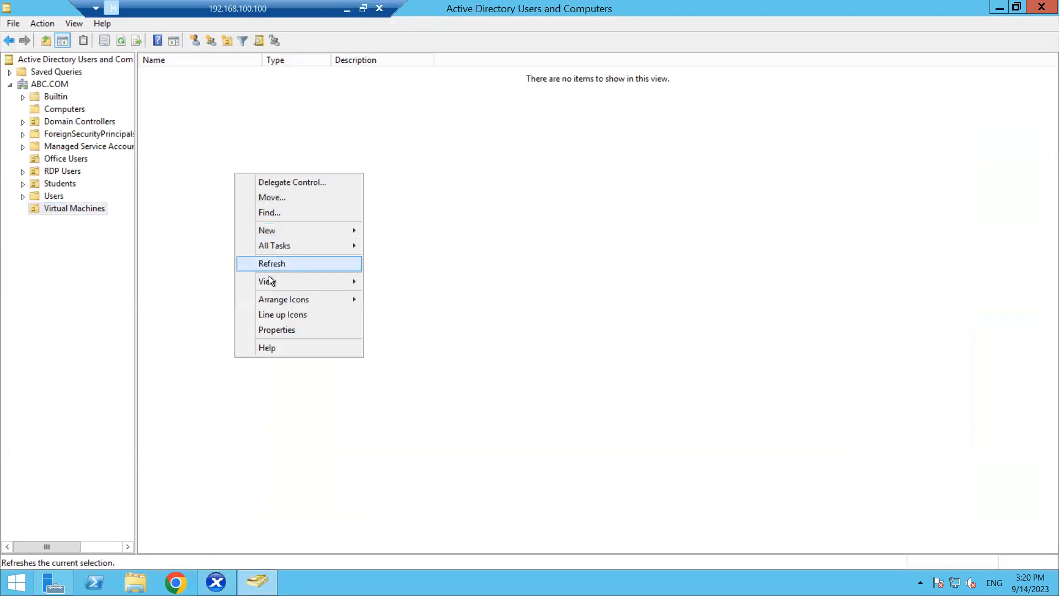
click(287, 263)
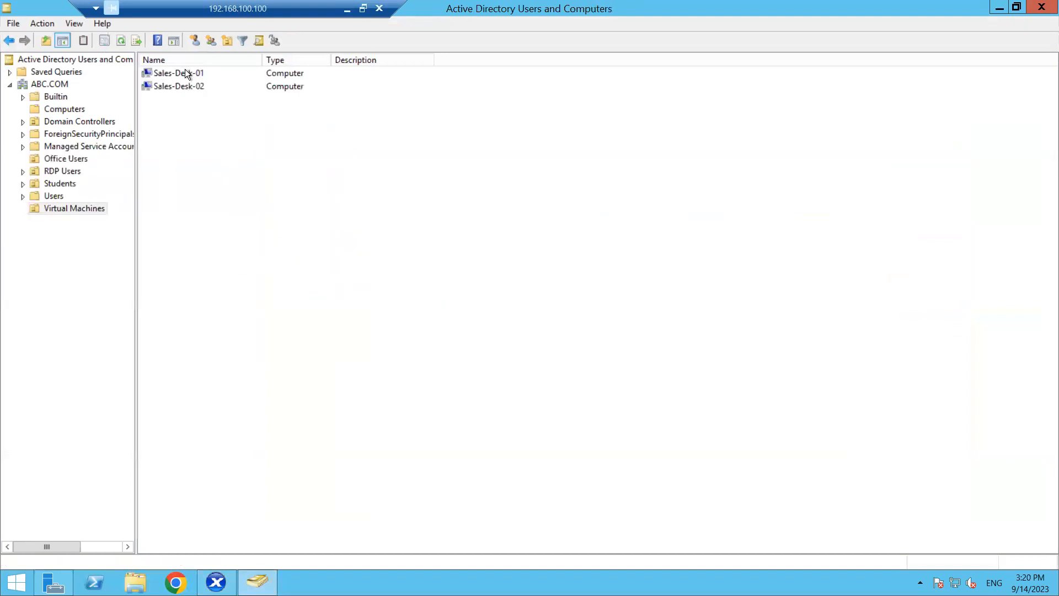
click(186, 74)
click(185, 86)
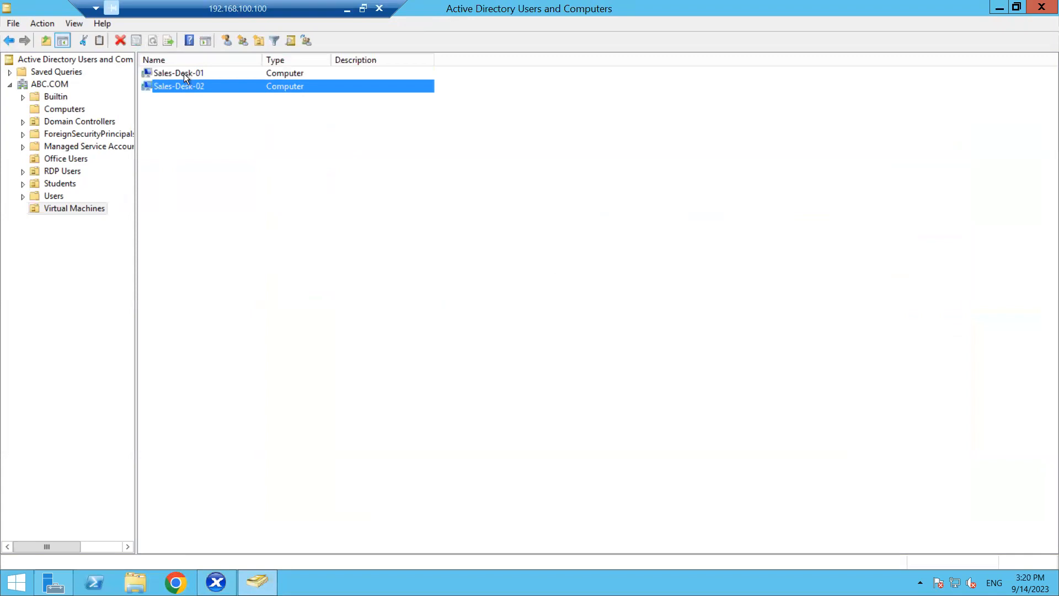
click(184, 74)
click(185, 86)
click(184, 73)
key(shift+Down)
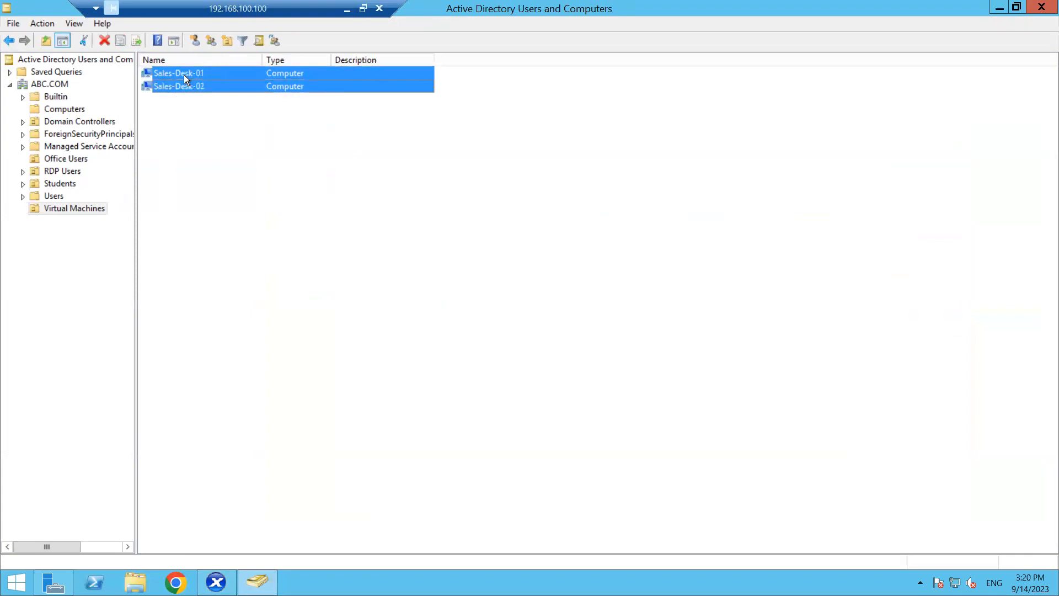
click(217, 125)
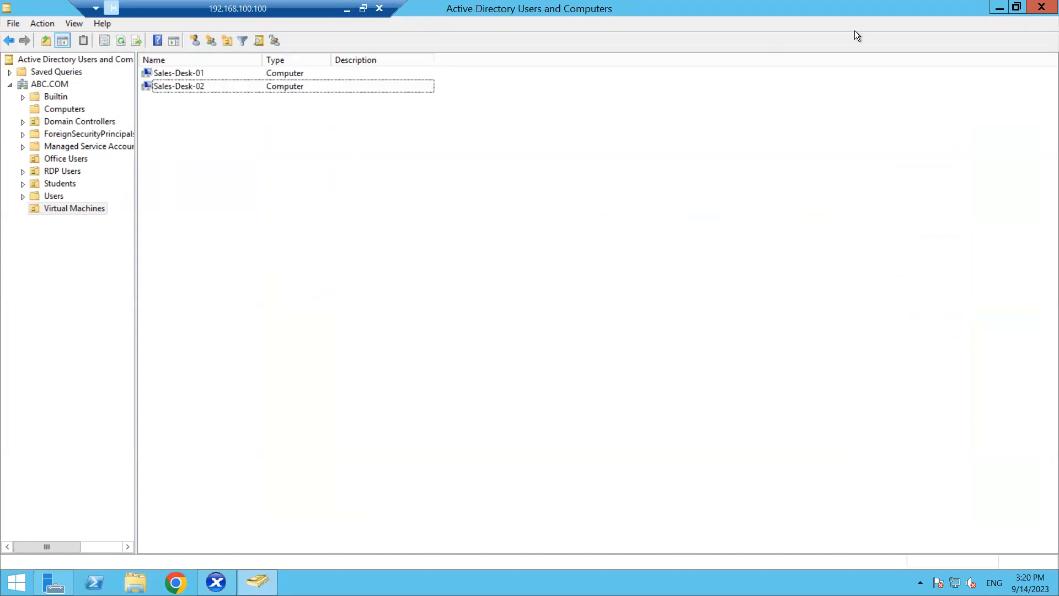
click(998, 11)
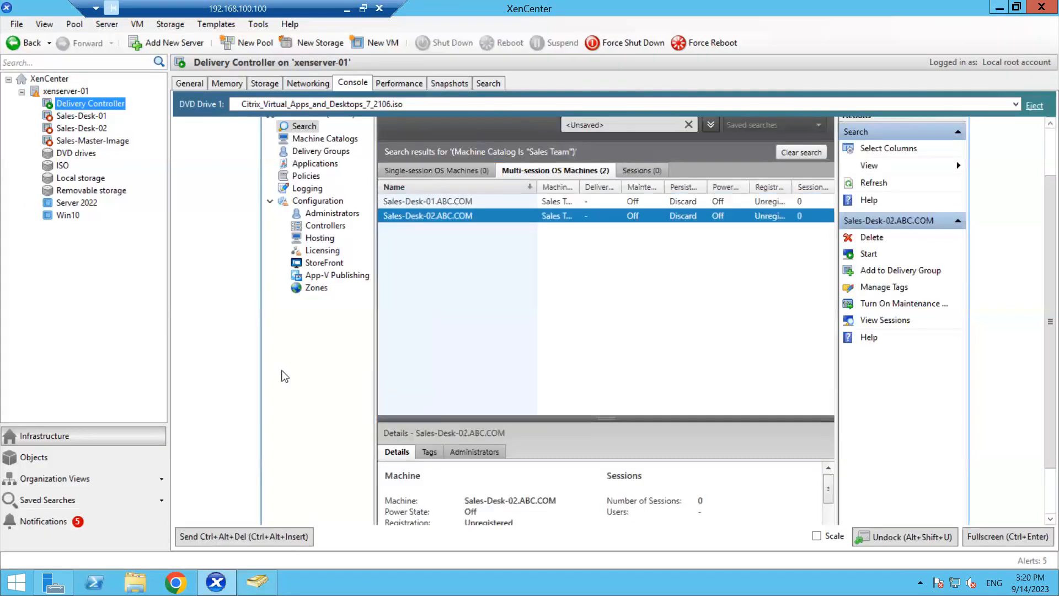
- Start the Sales-Desk-01 VM with its console scaled to fit, then go back to the Delivery Controller
click(80, 120)
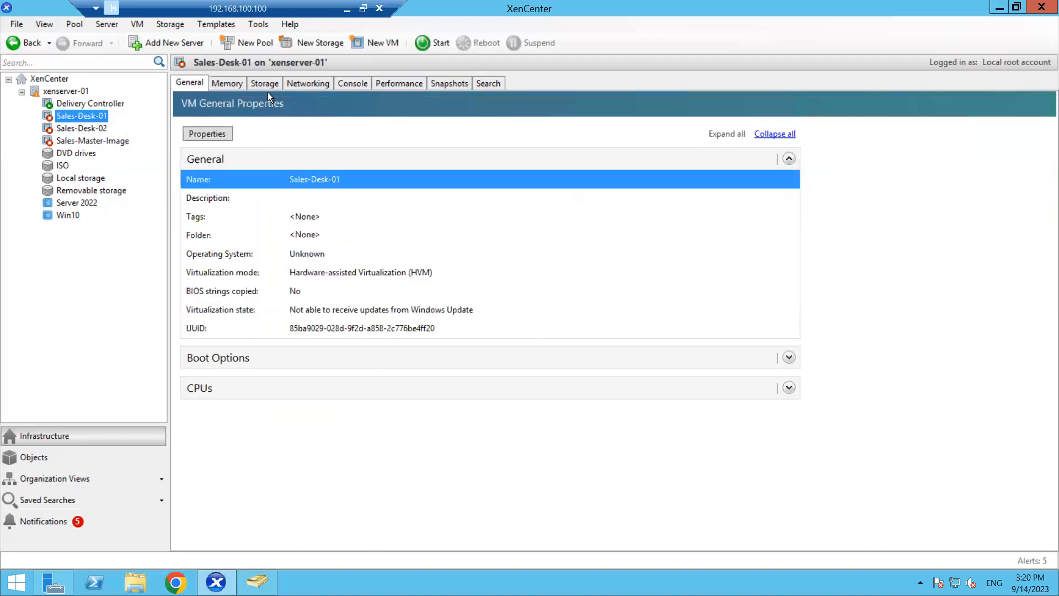
click(359, 85)
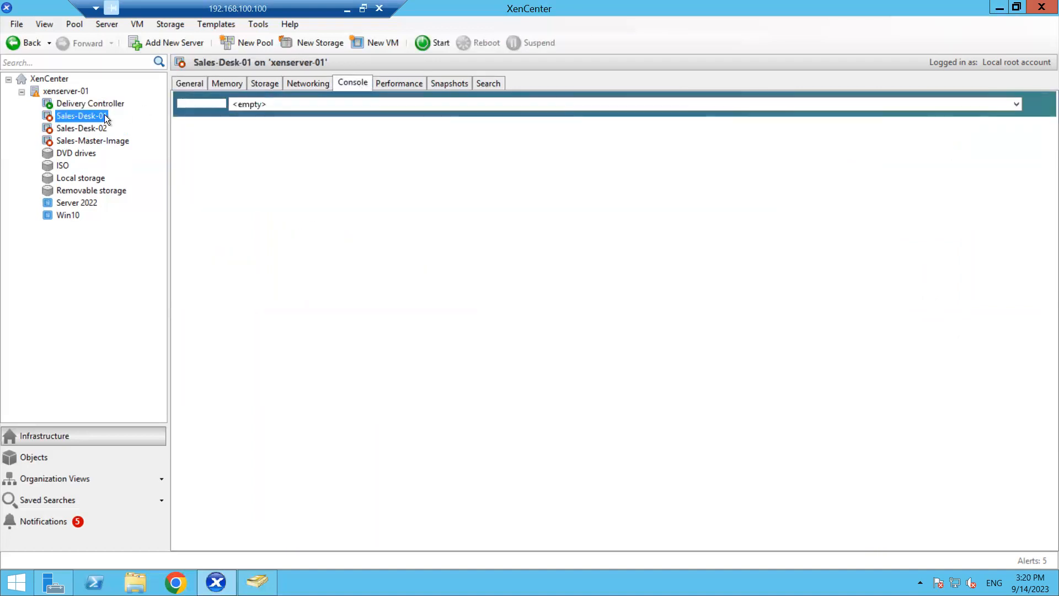
right_click(87, 114)
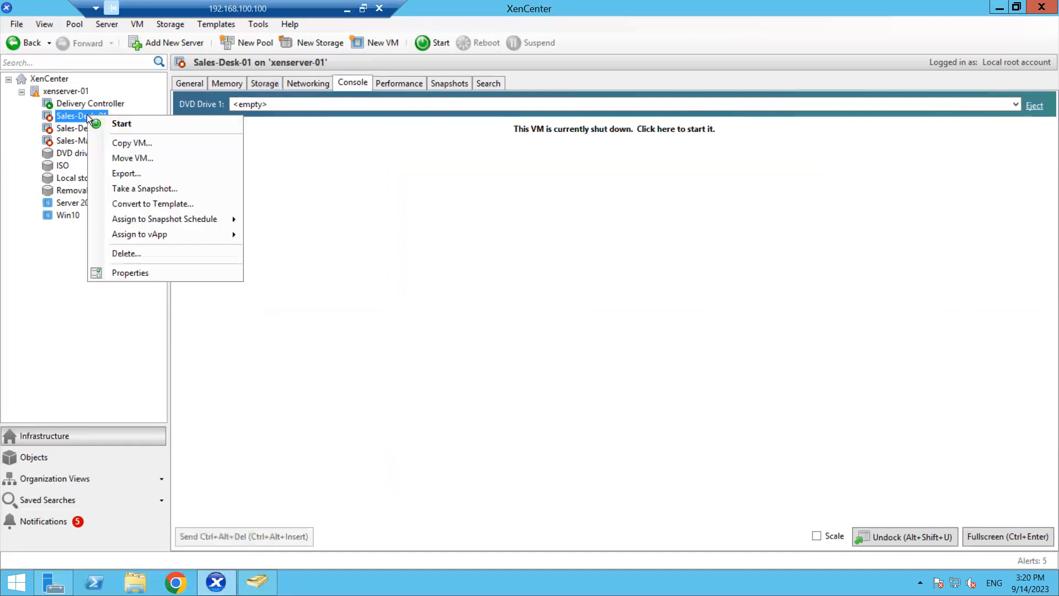
click(109, 122)
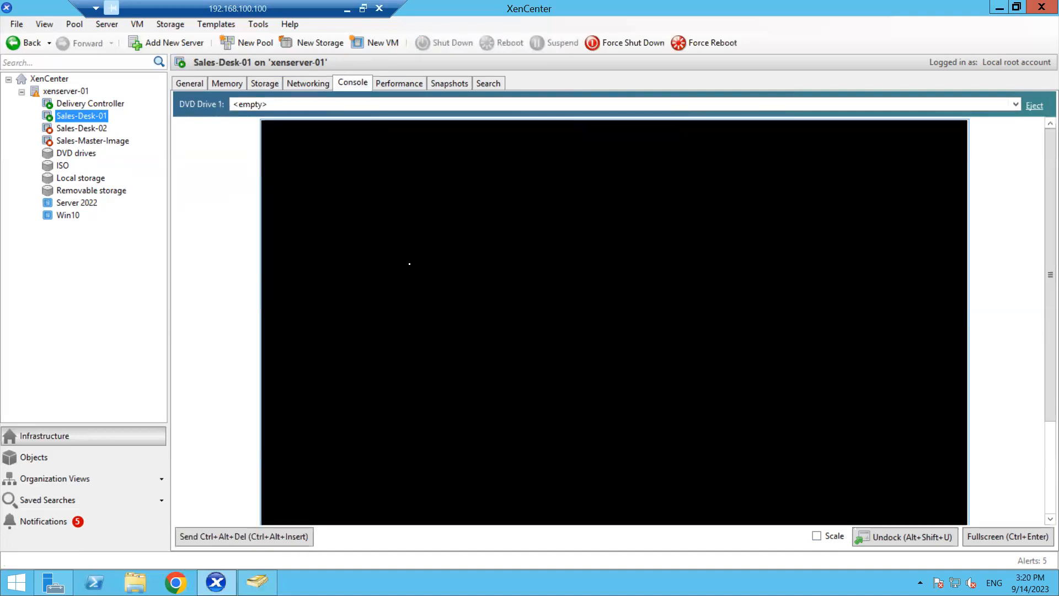
click(818, 536)
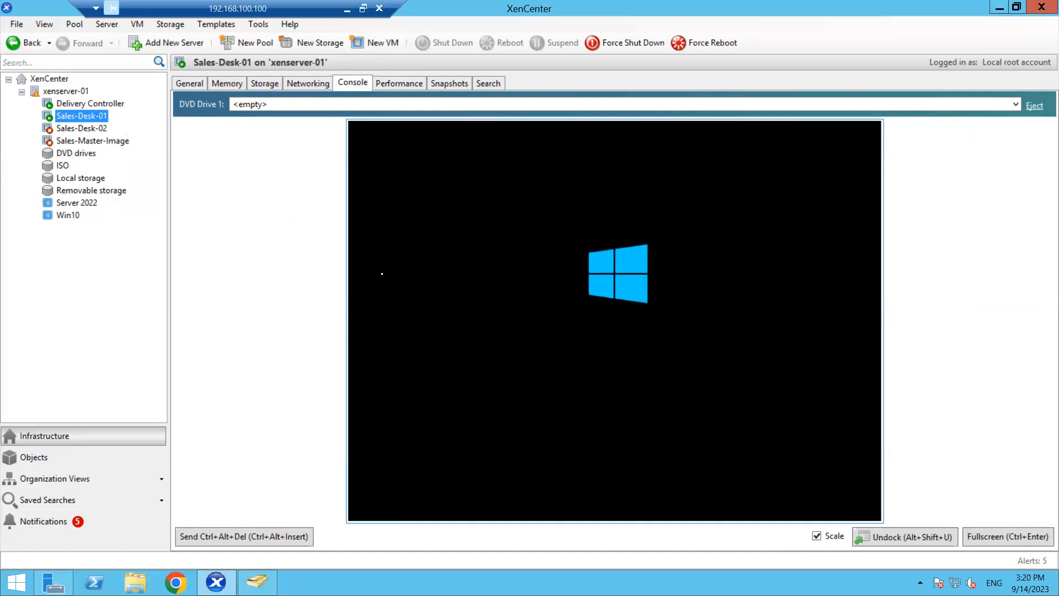
click(104, 103)
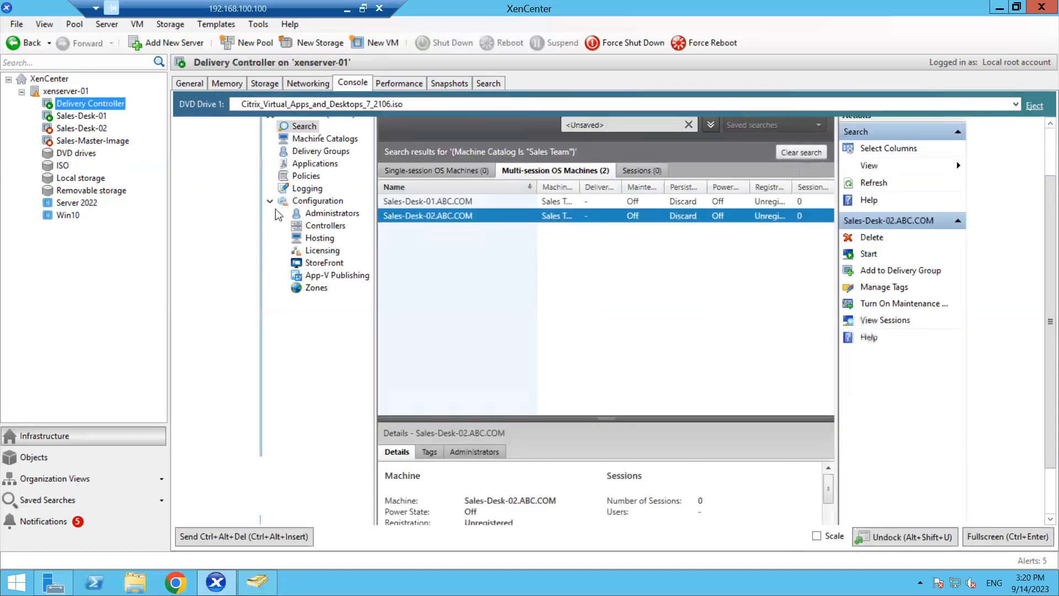
- Reopen the Sales Team catalog's machines and confirm Sales-Desk-01 is On and Sales-Desk-02 Off
click(320, 138)
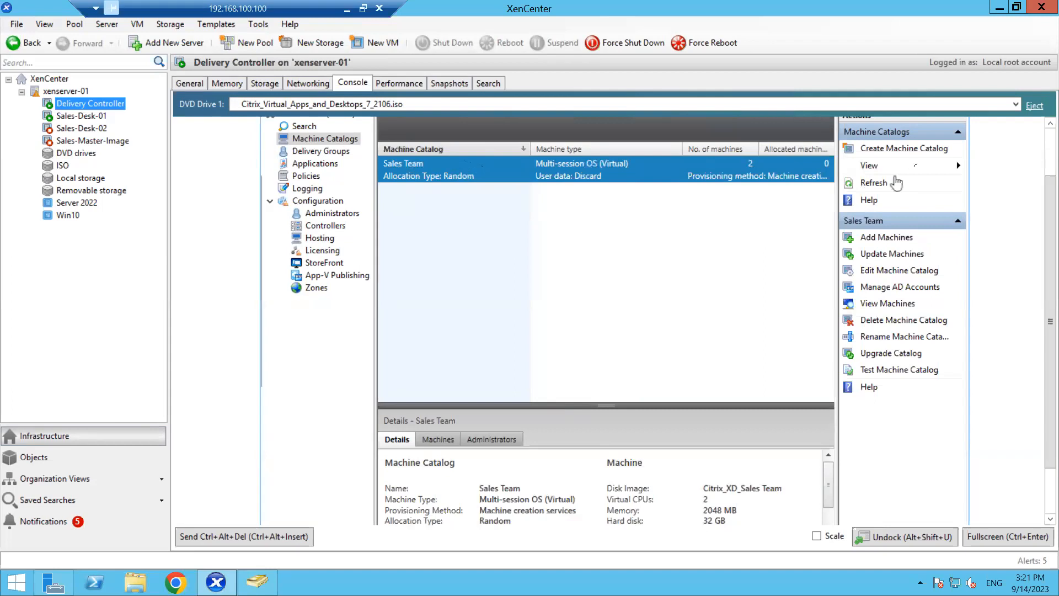
click(908, 149)
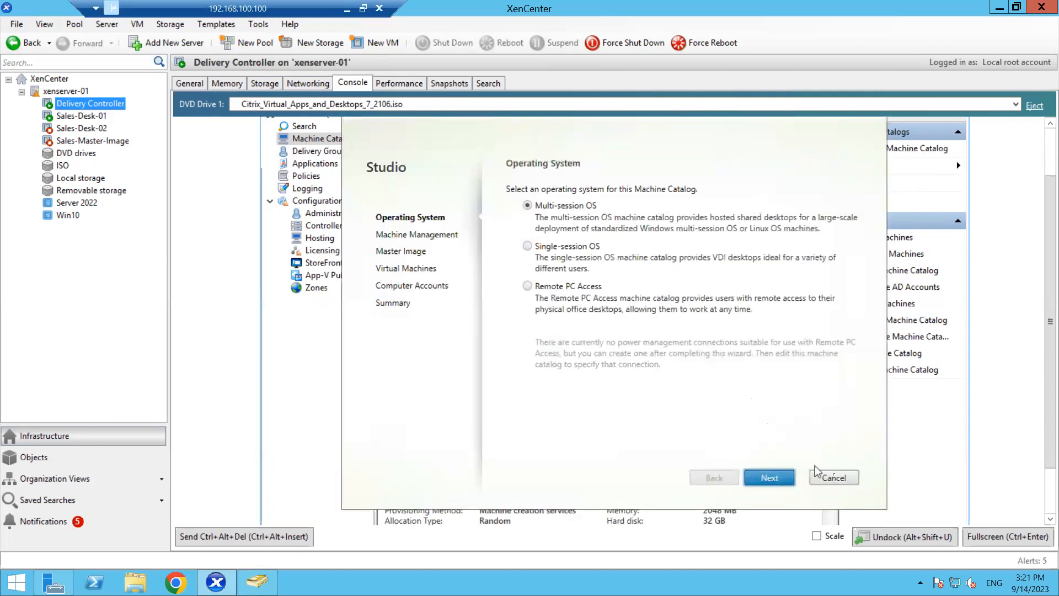
click(831, 476)
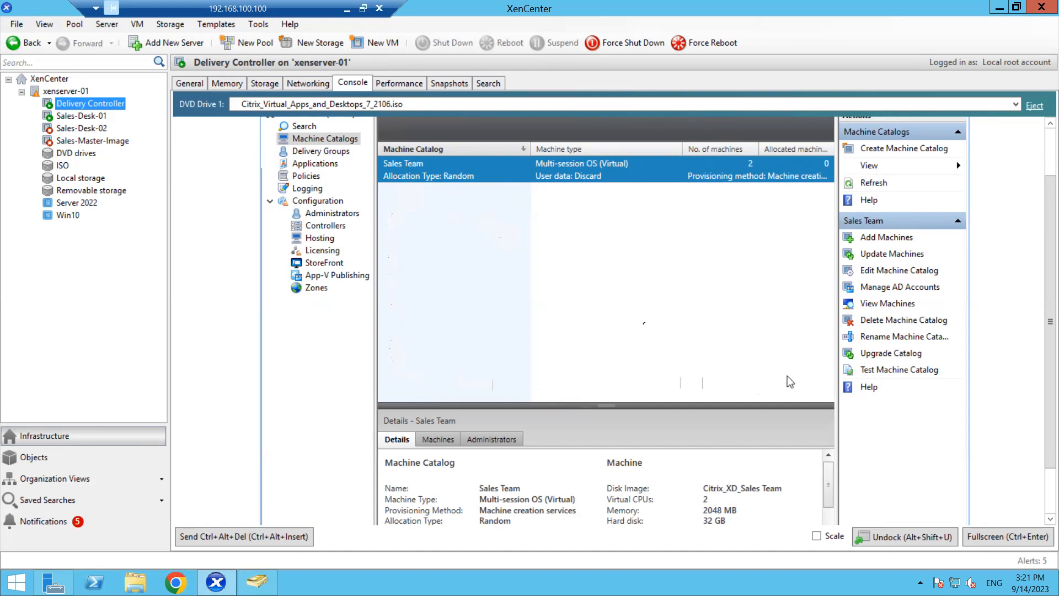
double_click(477, 171)
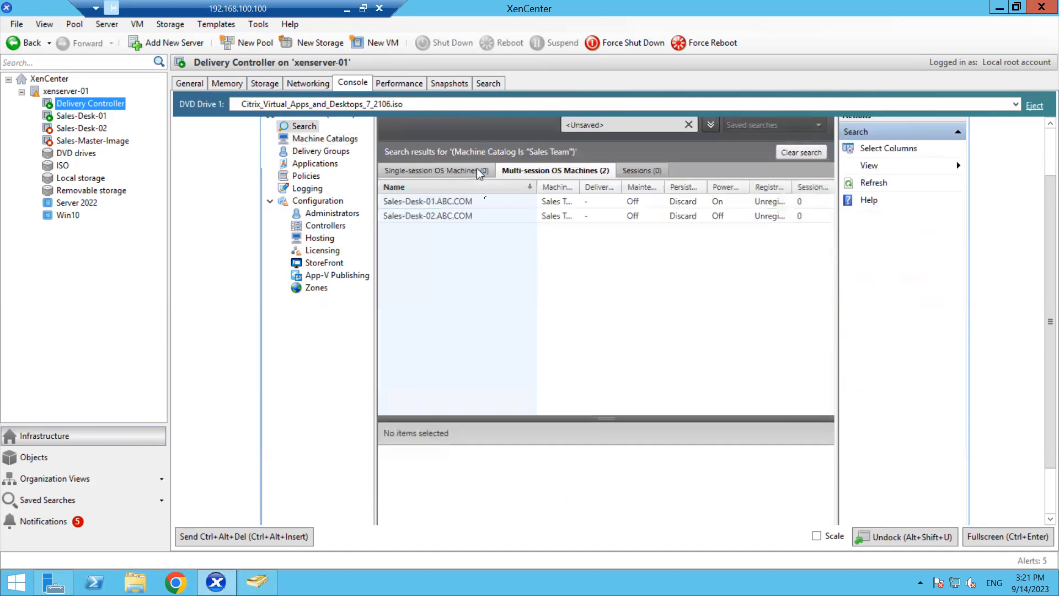
click(456, 201)
click(437, 216)
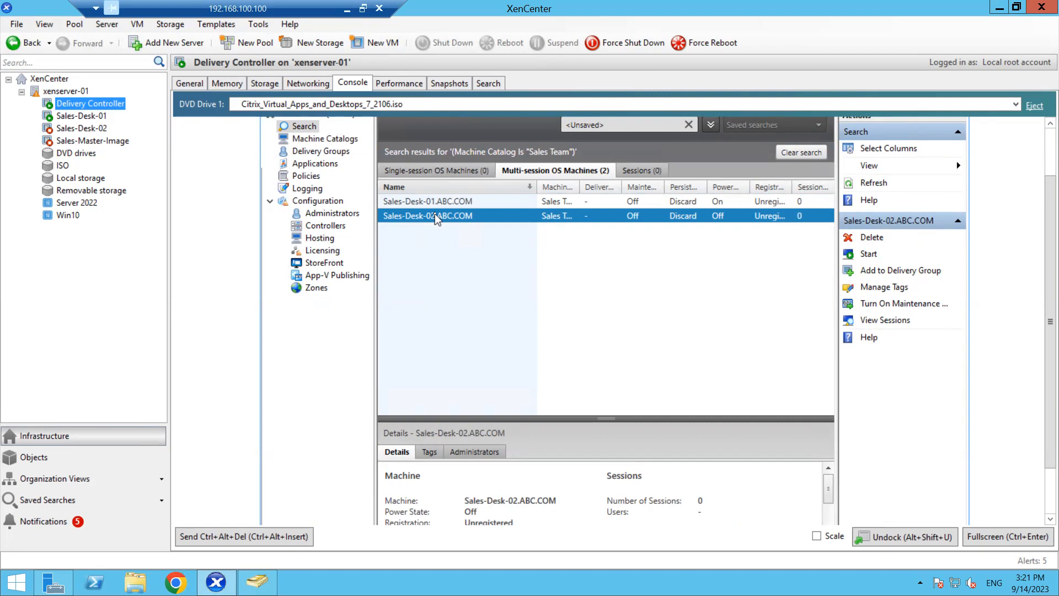
- Start a new Delivery Group from the Delivery Groups node, past the introduction
click(320, 155)
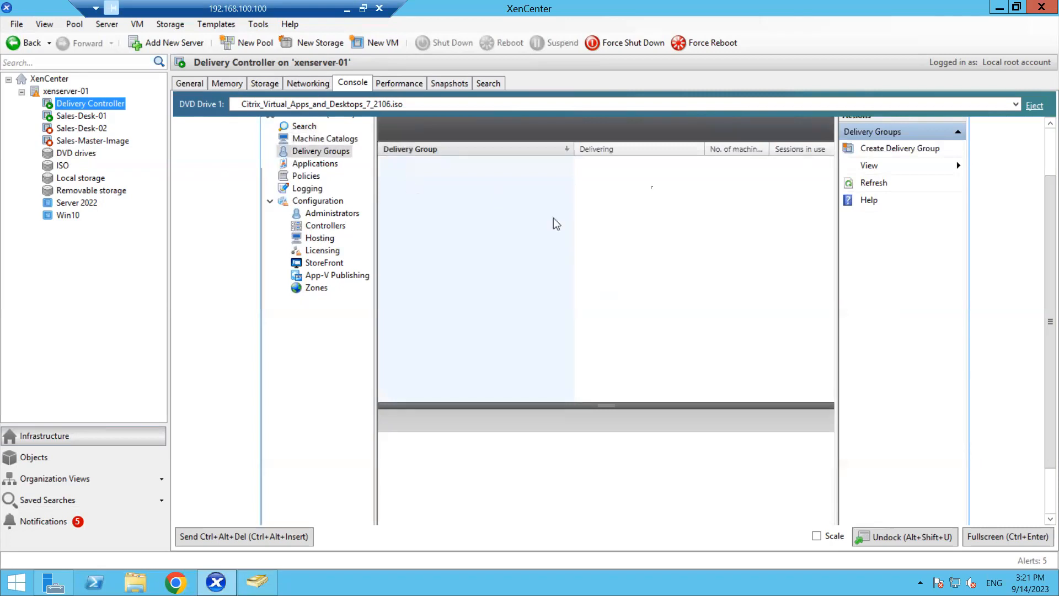
click(881, 148)
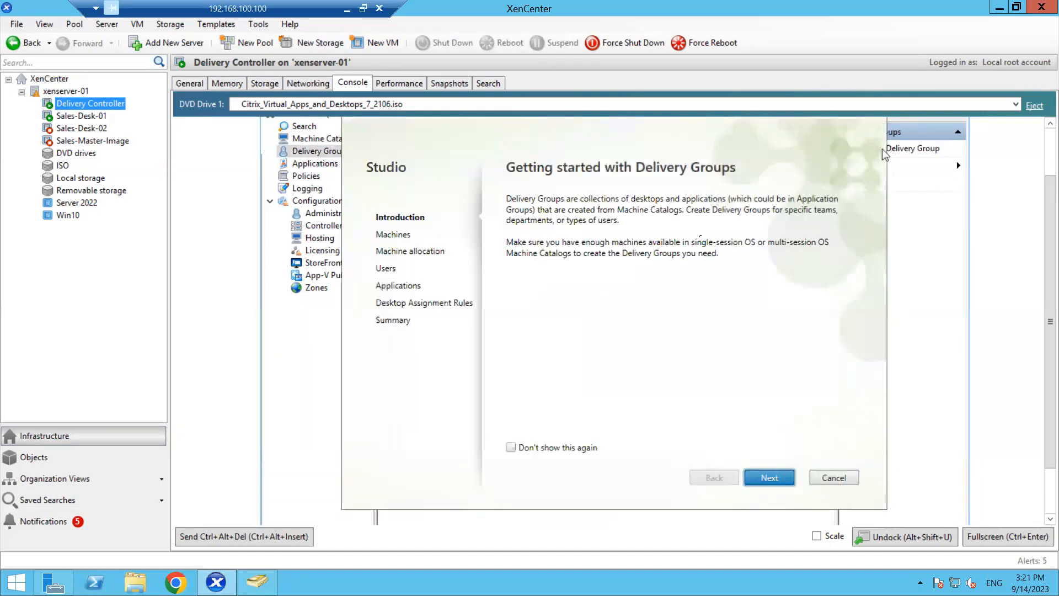
click(769, 477)
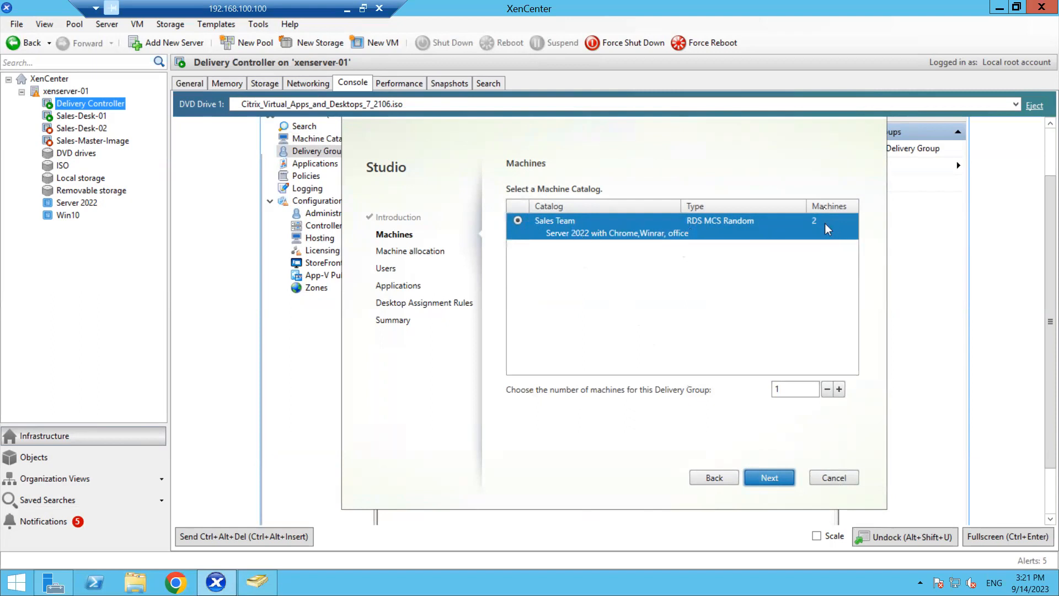
- Use 1 machine from the Sales Team catalog and continue to the Users step
click(789, 387)
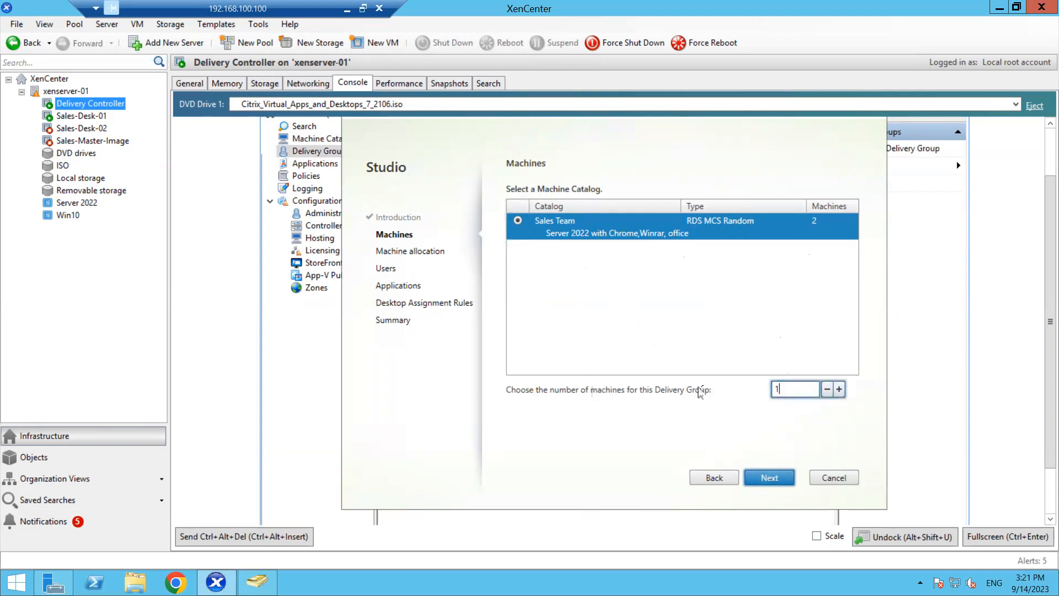
double_click(799, 388)
click(799, 389)
key(BackSpace)
text(2)
key(BackSpace)
text(1)
click(779, 478)
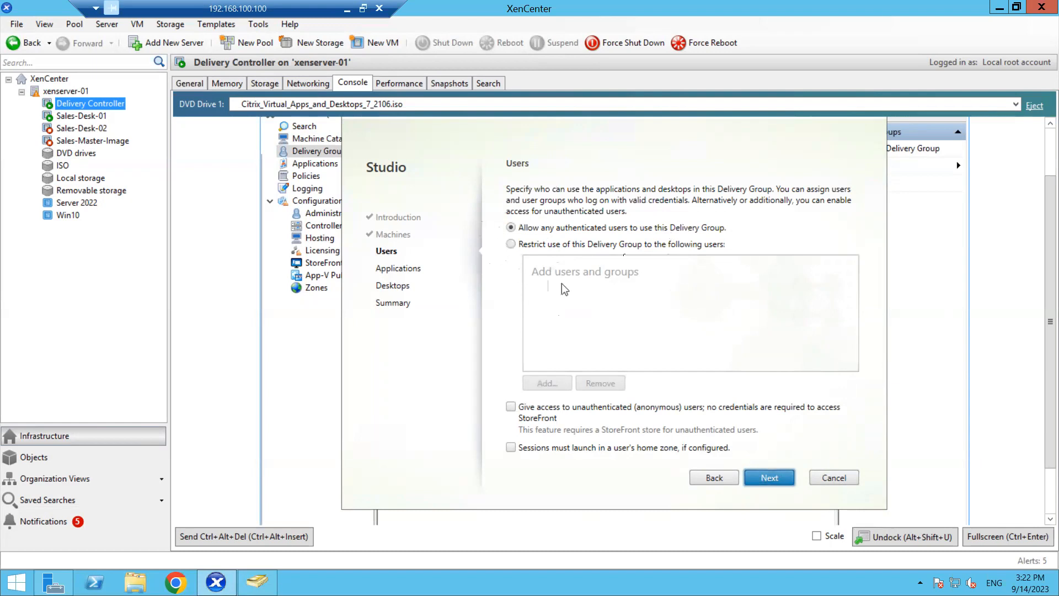
- Restrict the Delivery Group to the directory user 'test' and continue to Applications
click(511, 243)
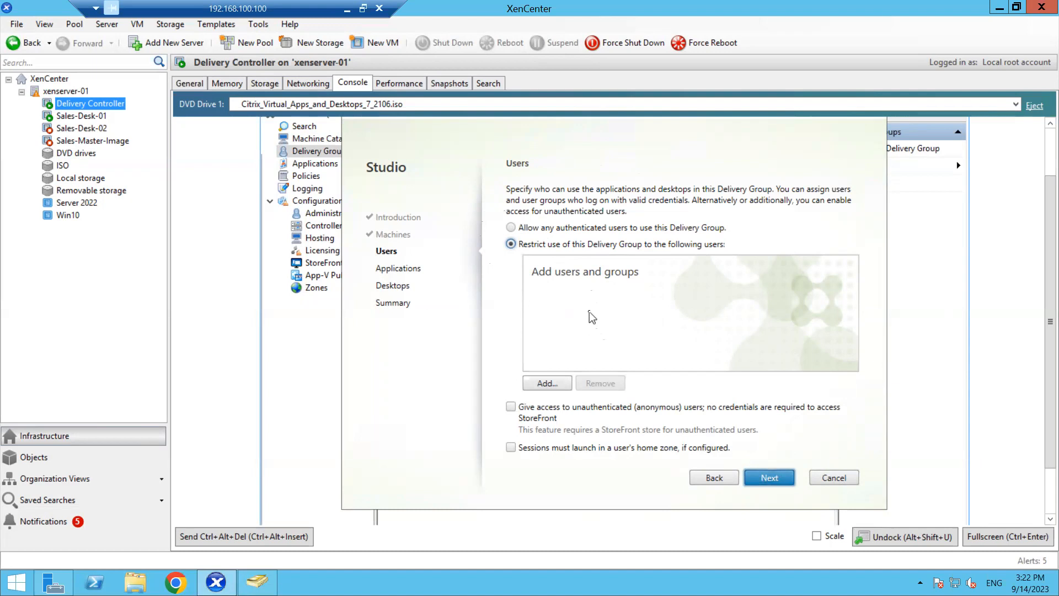
click(546, 384)
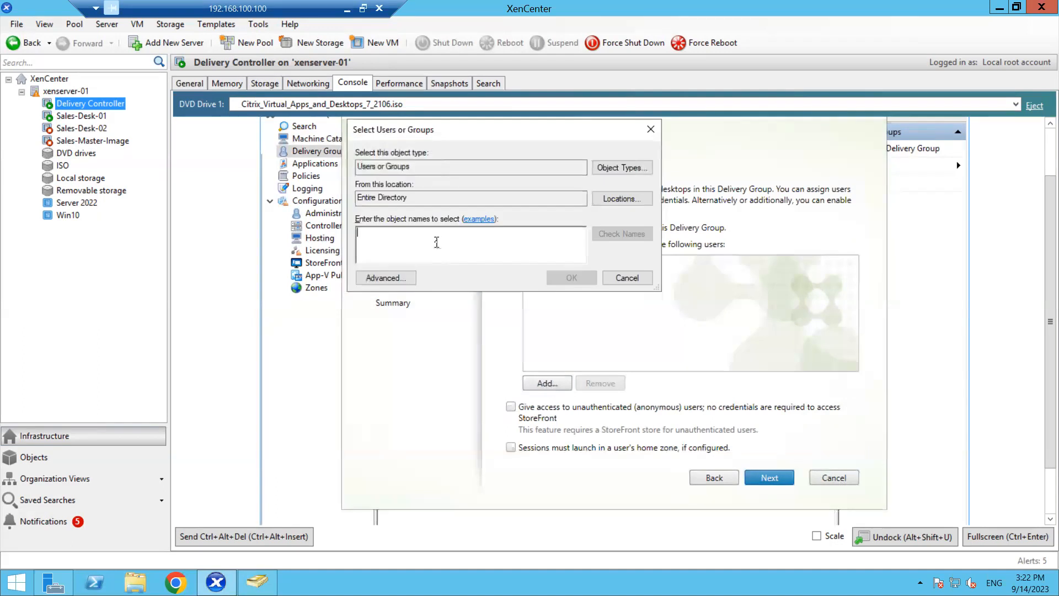
text(test)
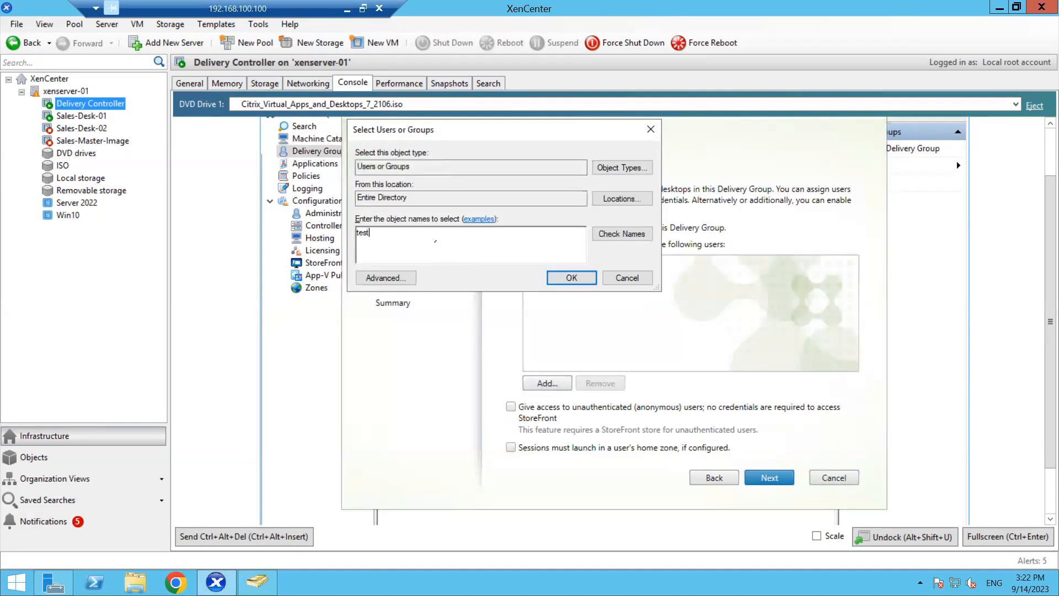
click(620, 234)
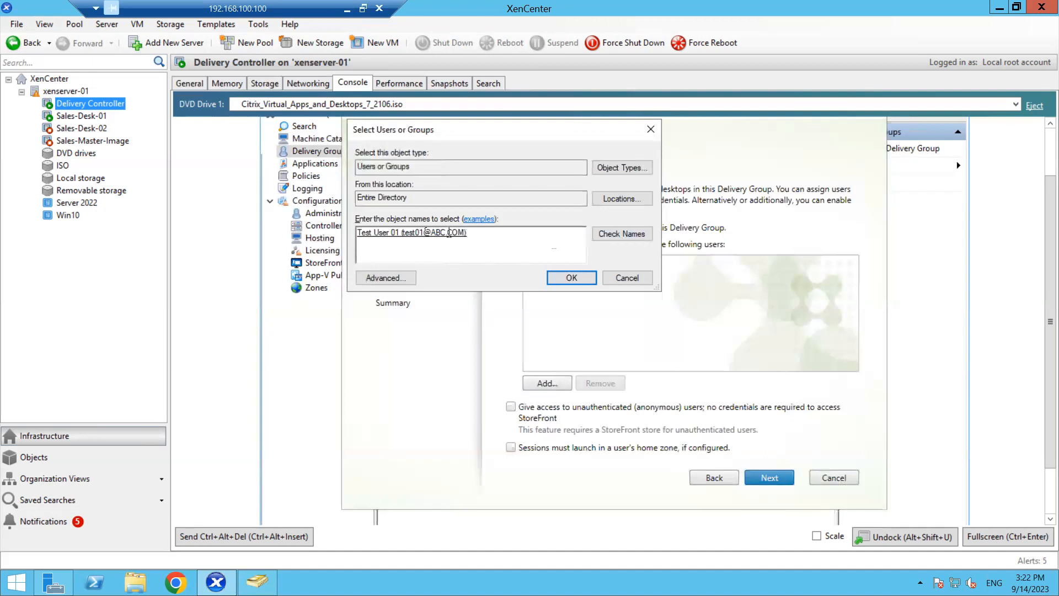
click(572, 277)
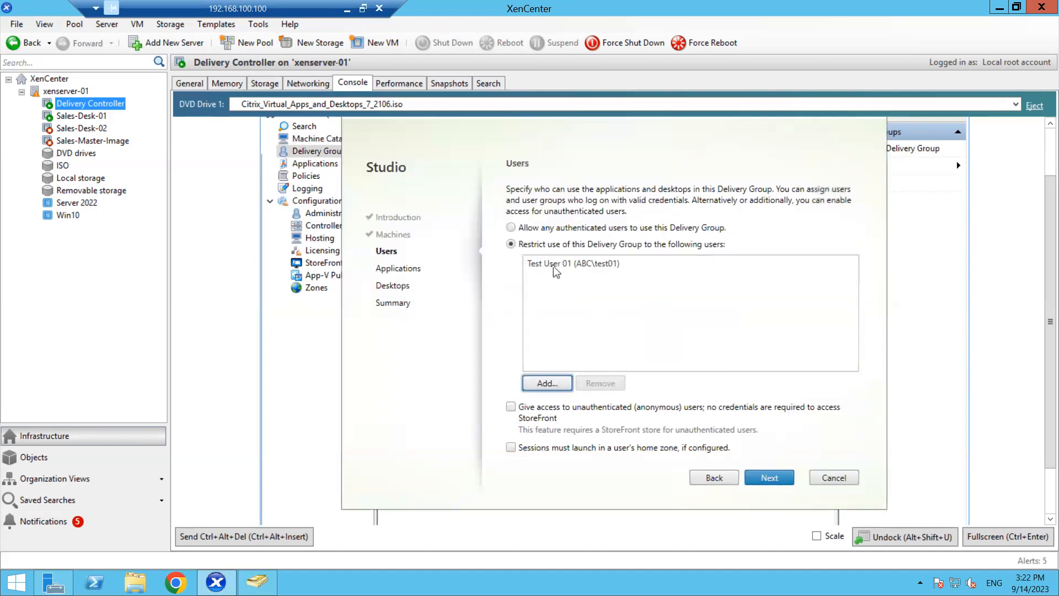
click(553, 266)
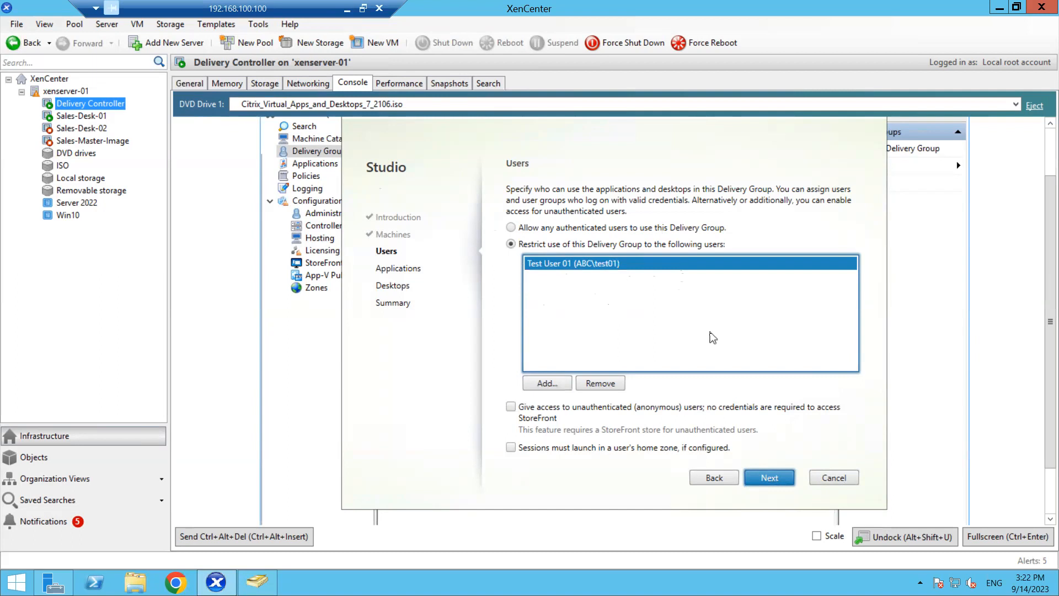
click(771, 475)
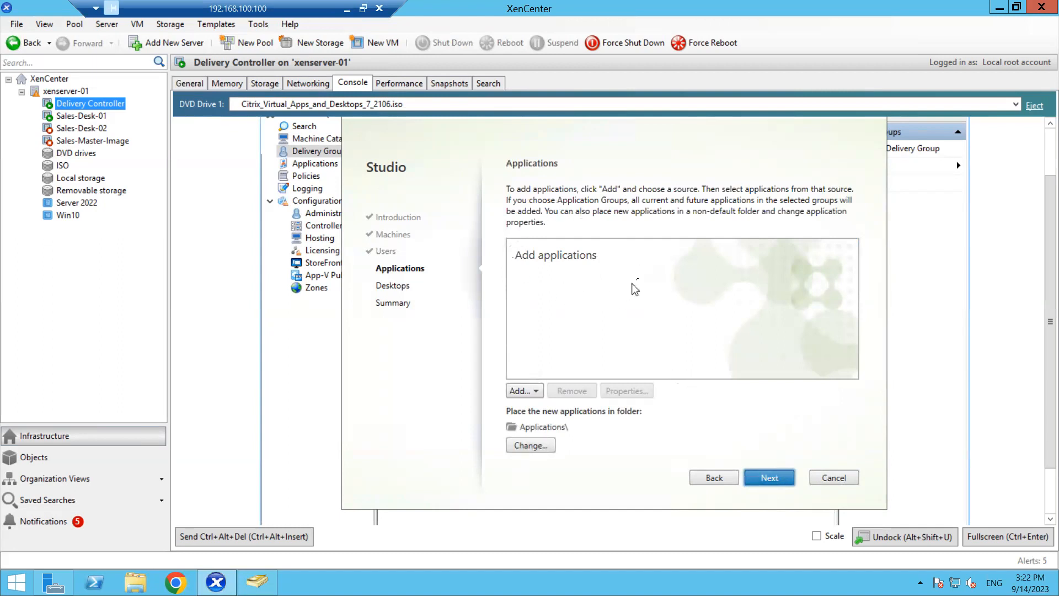
- Skip applications and add a desktop with display name Sales Desk
click(768, 478)
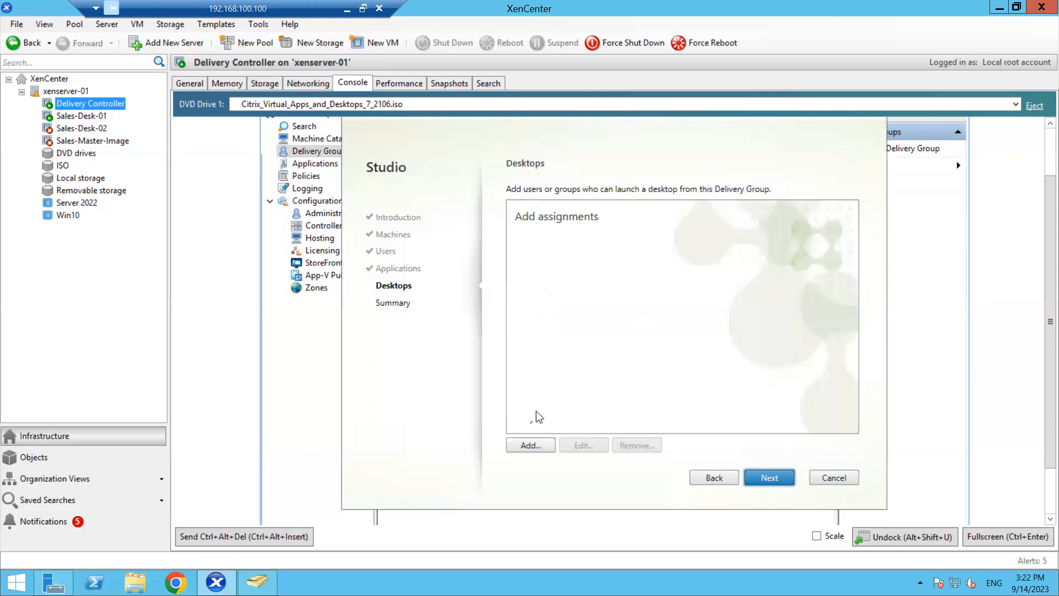
click(529, 444)
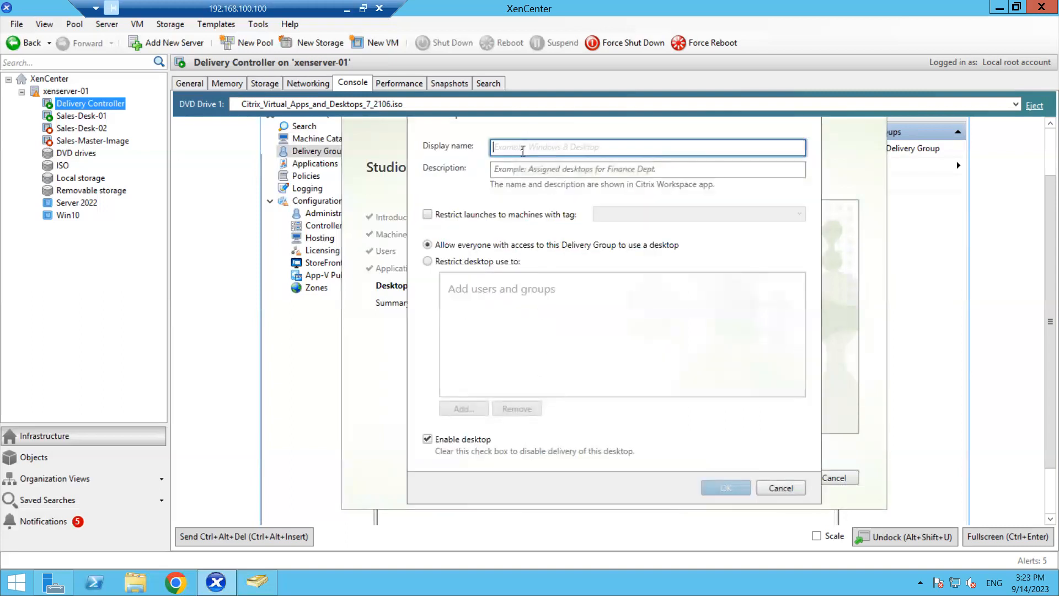
text(Sa)
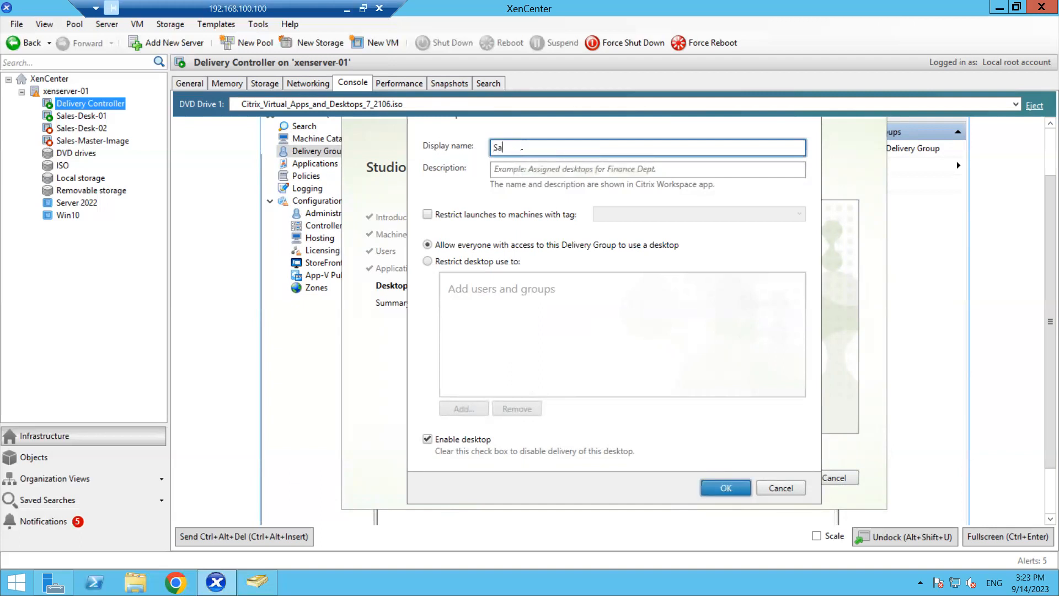
text(les Desk)
- Restrict the Sales Desk desktop to the test user and save it
click(449, 263)
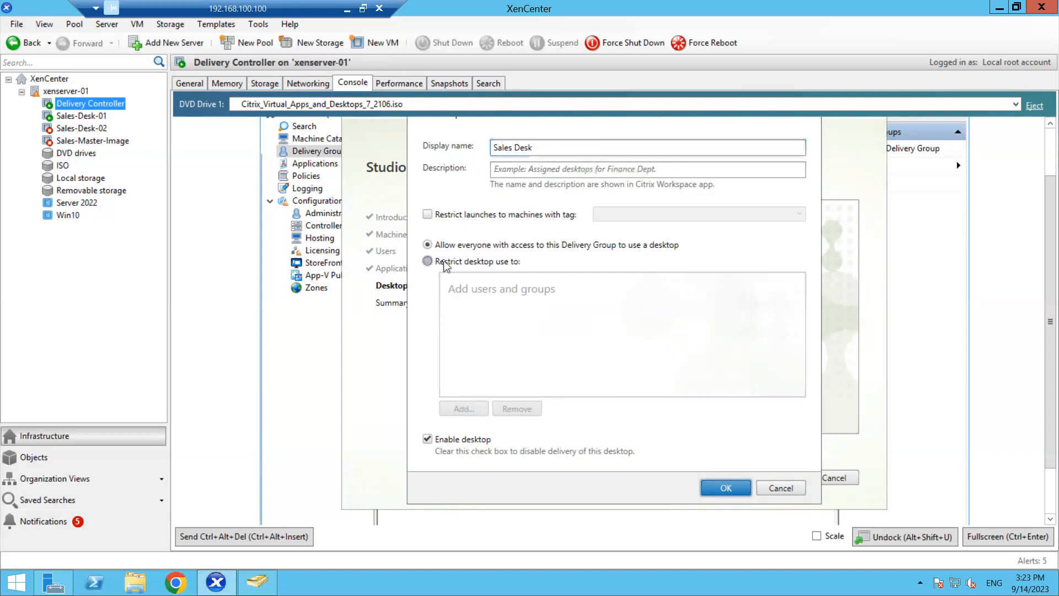
click(462, 409)
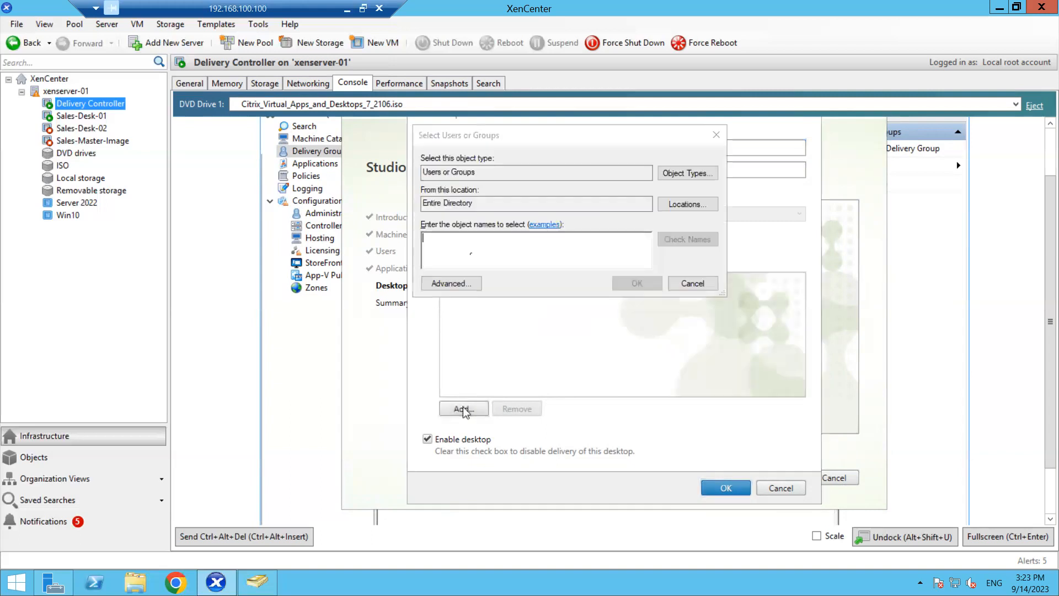
text(test)
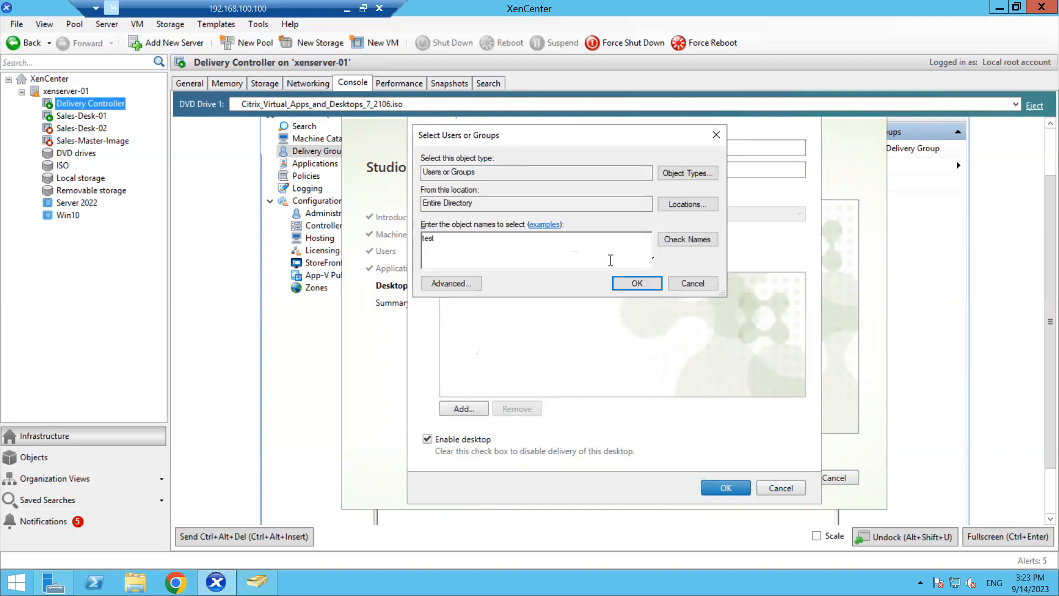
click(689, 240)
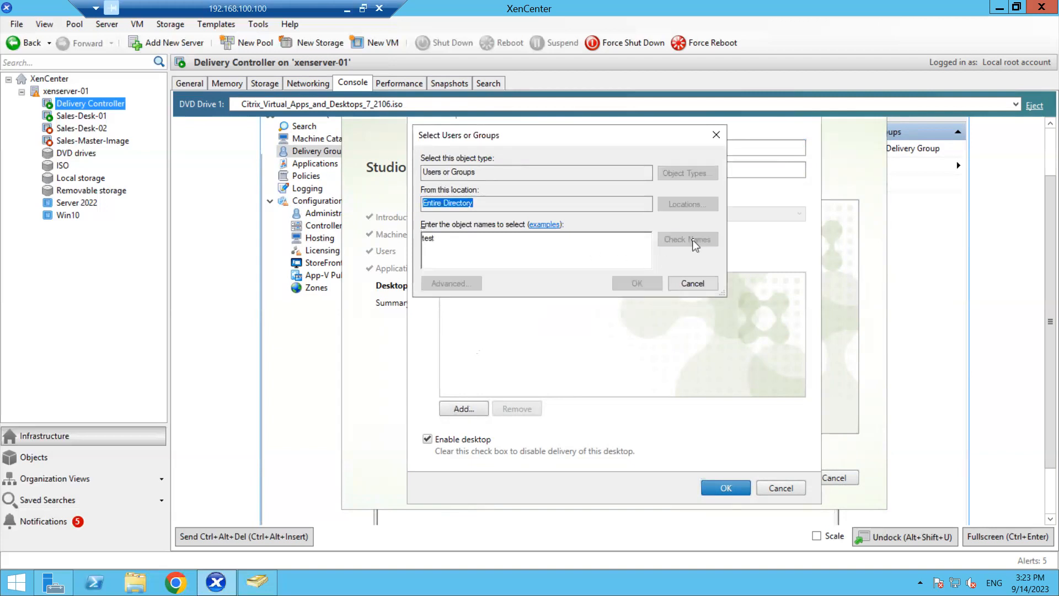
click(637, 284)
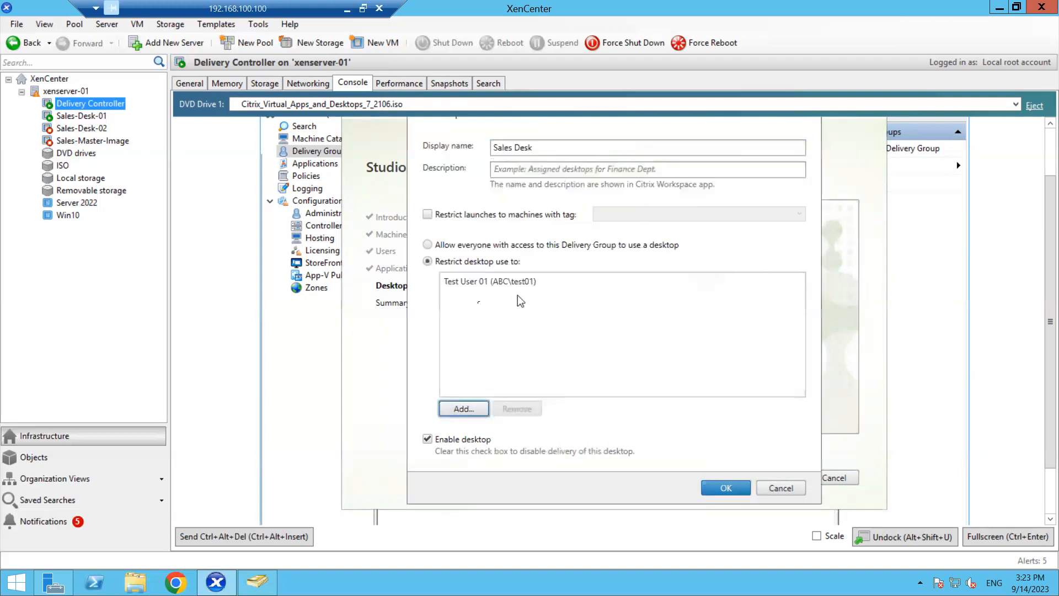
click(484, 282)
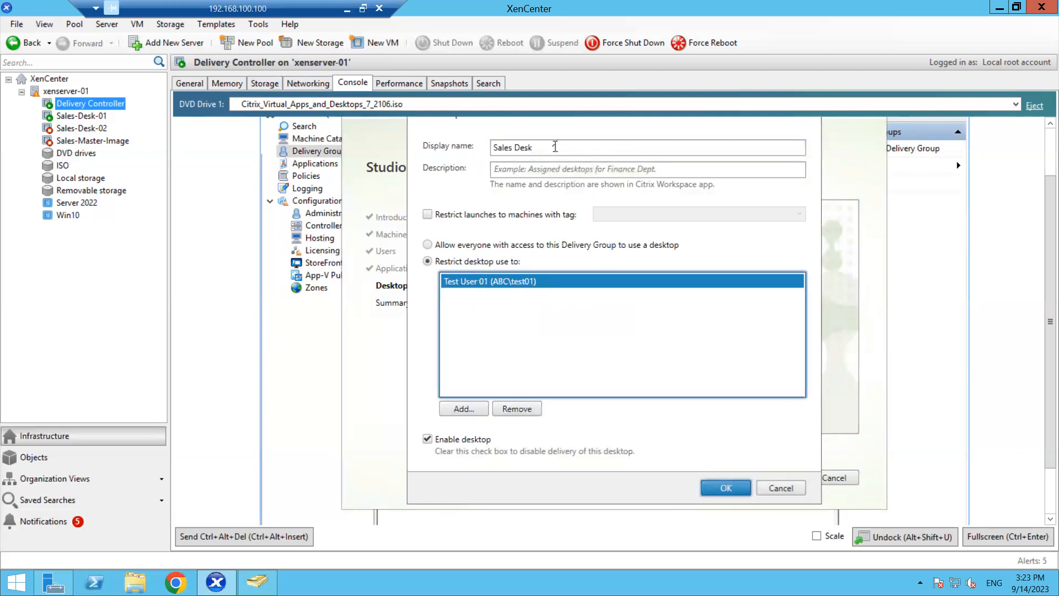
click(555, 147)
drag(548, 146, 486, 149)
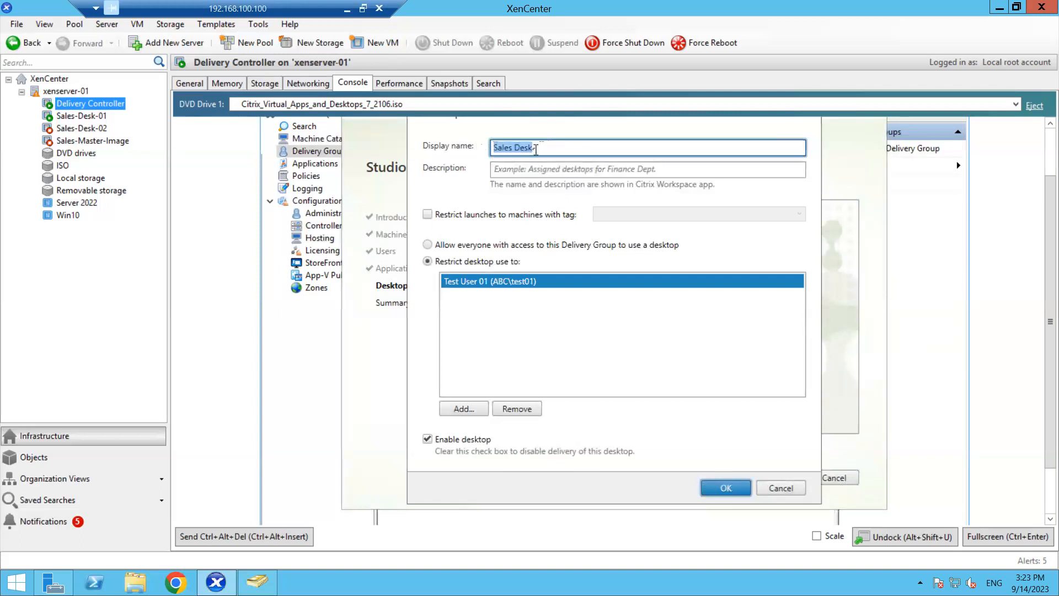
click(535, 149)
click(720, 488)
- Name the Delivery Group Sales Team, finish it, and minimise the remote session
click(770, 479)
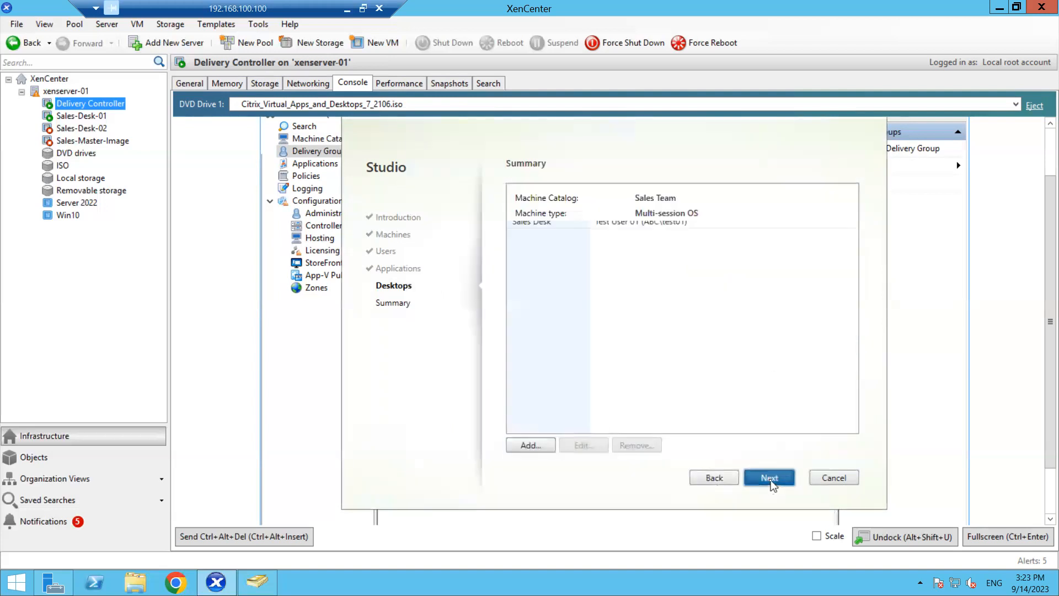
click(579, 400)
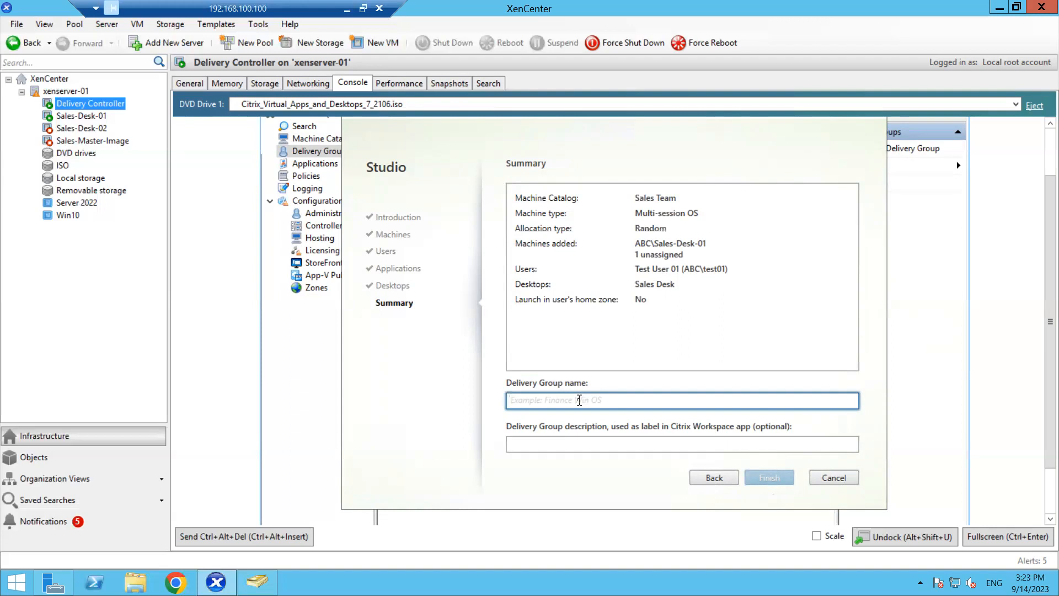
text(Sa)
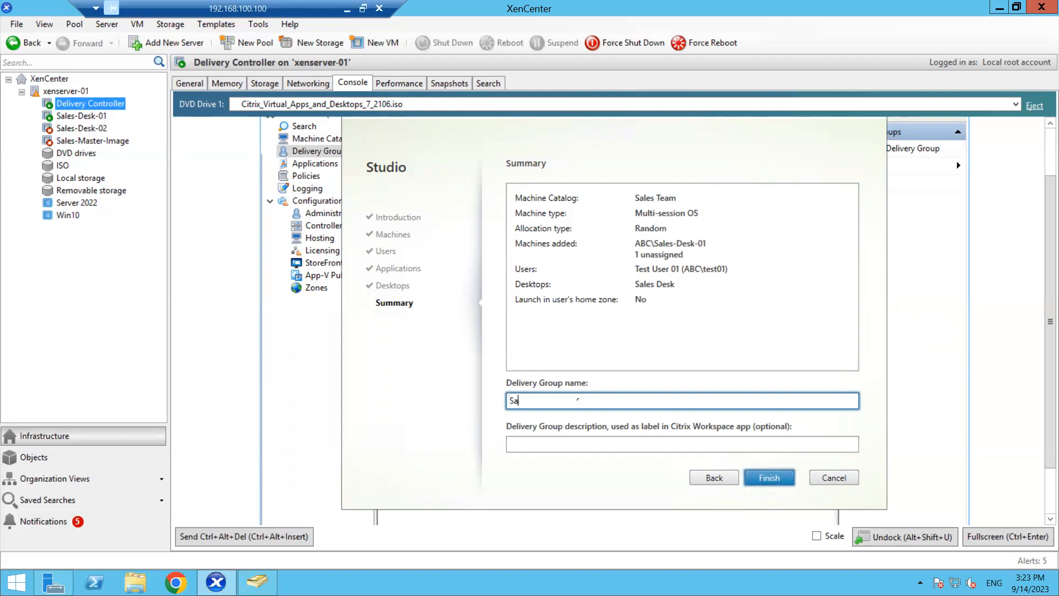
text(les Team)
click(779, 478)
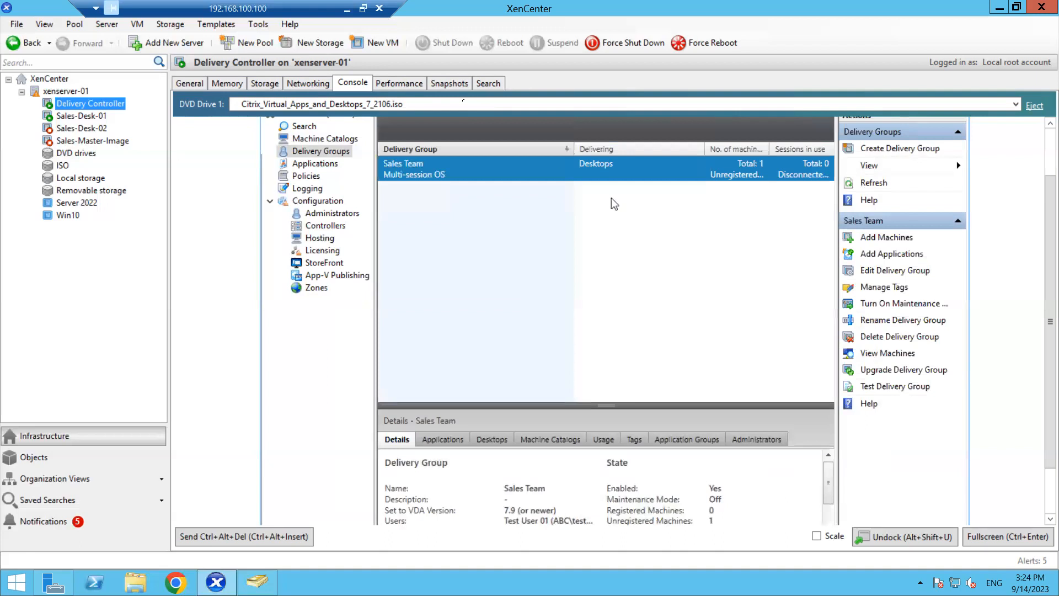
click(346, 9)
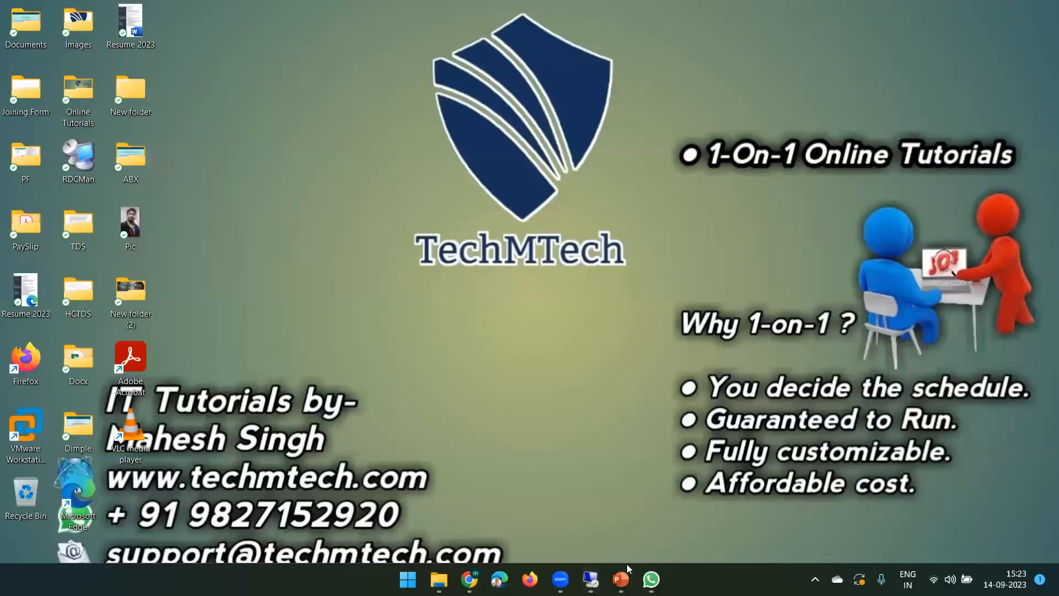
- On the Citrix Intro agenda, point out items 5–7: Master, Create Machine Catalogs, Create Delivery Groups
click(620, 579)
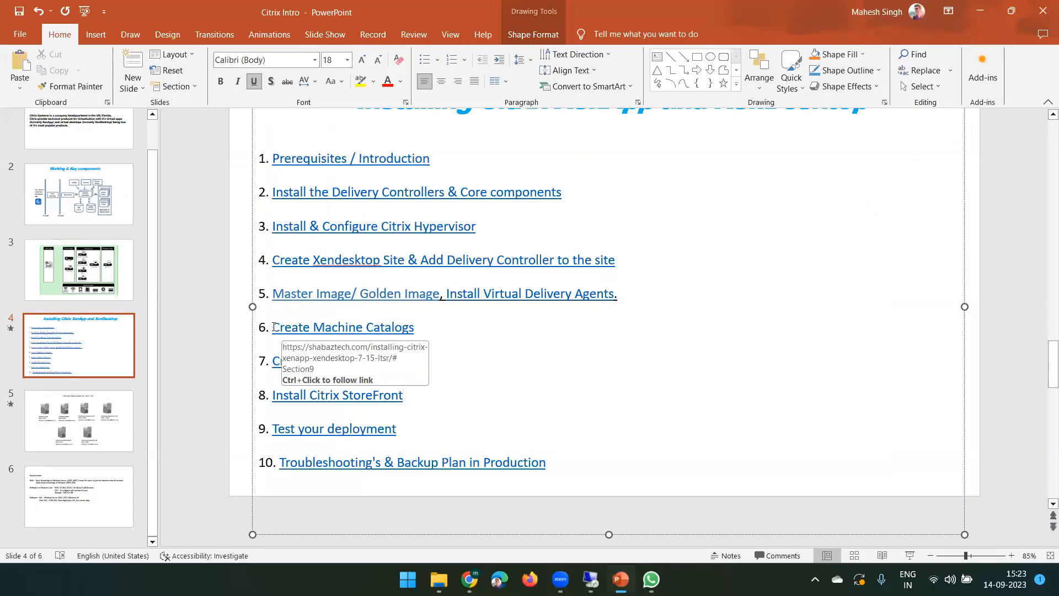
triple_click(285, 327)
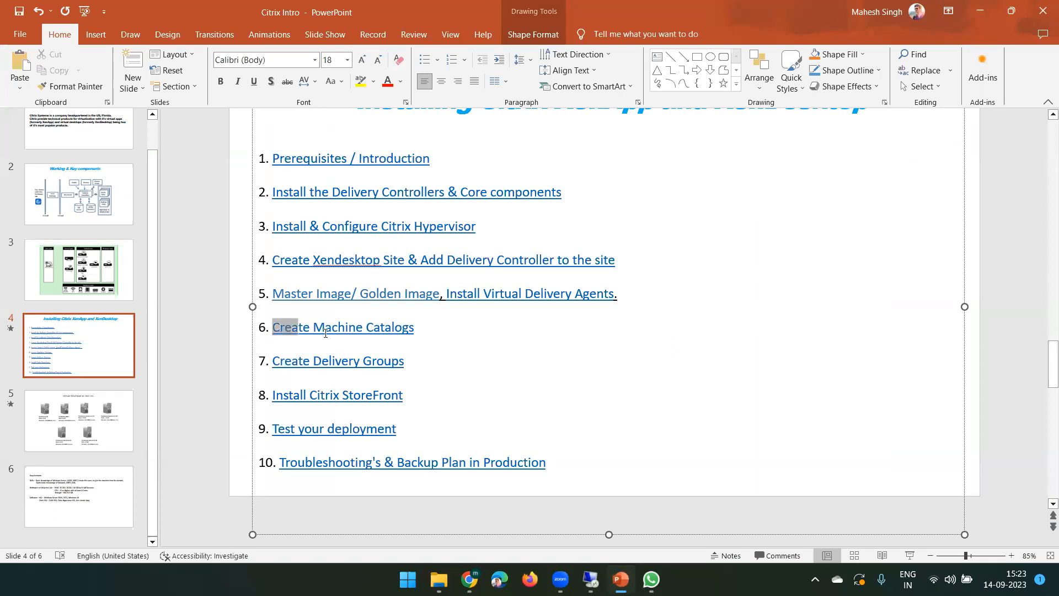
double_click(282, 297)
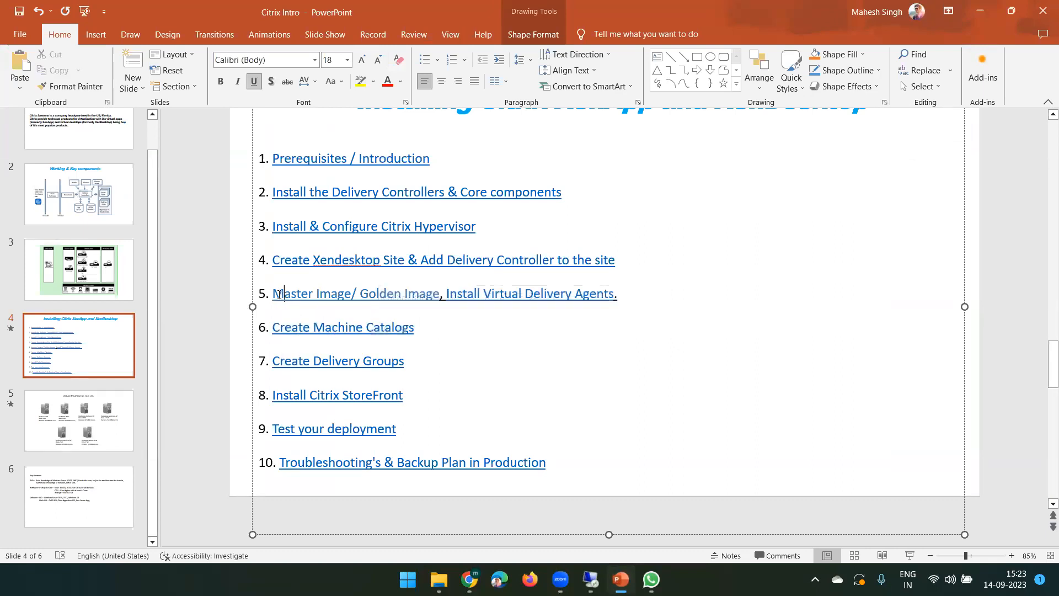
double_click(290, 360)
click(405, 363)
- Highlight item 8, Install Citrix StoreFront, then minimise PowerPoint
drag(411, 399, 287, 392)
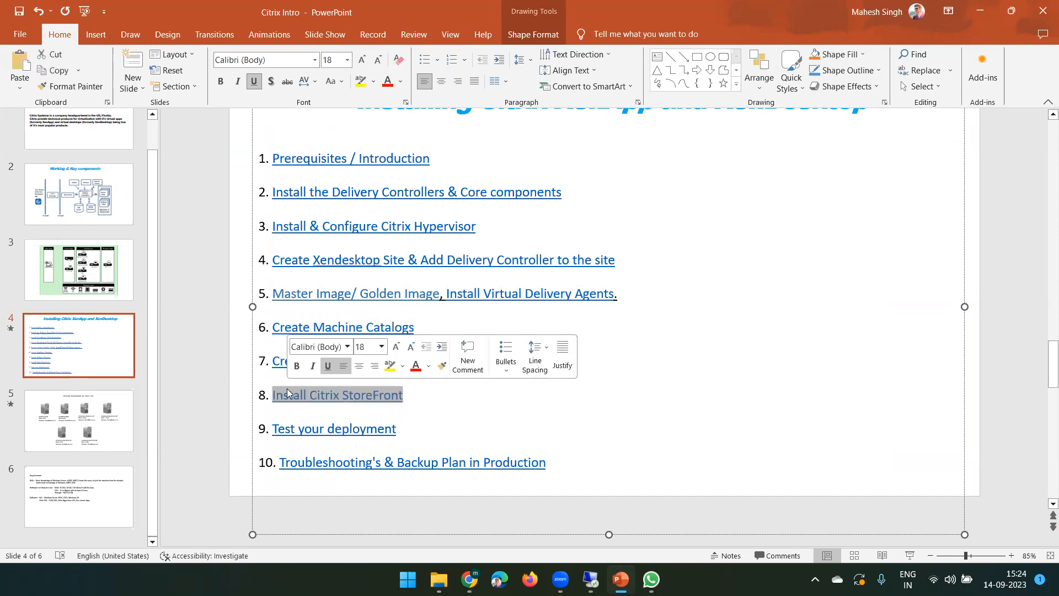
click(417, 399)
drag(385, 399, 287, 395)
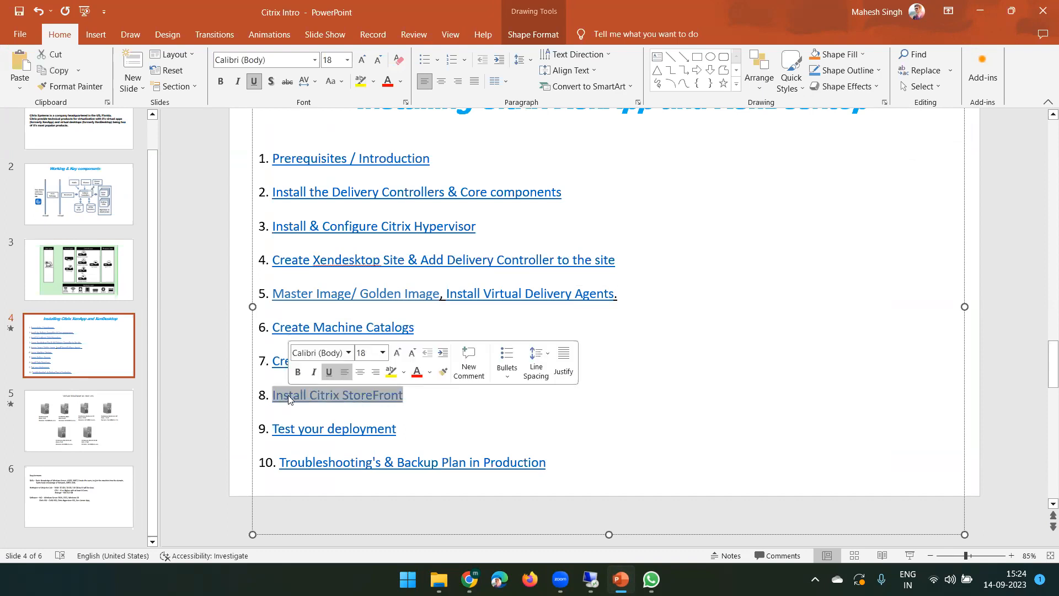
double_click(331, 399)
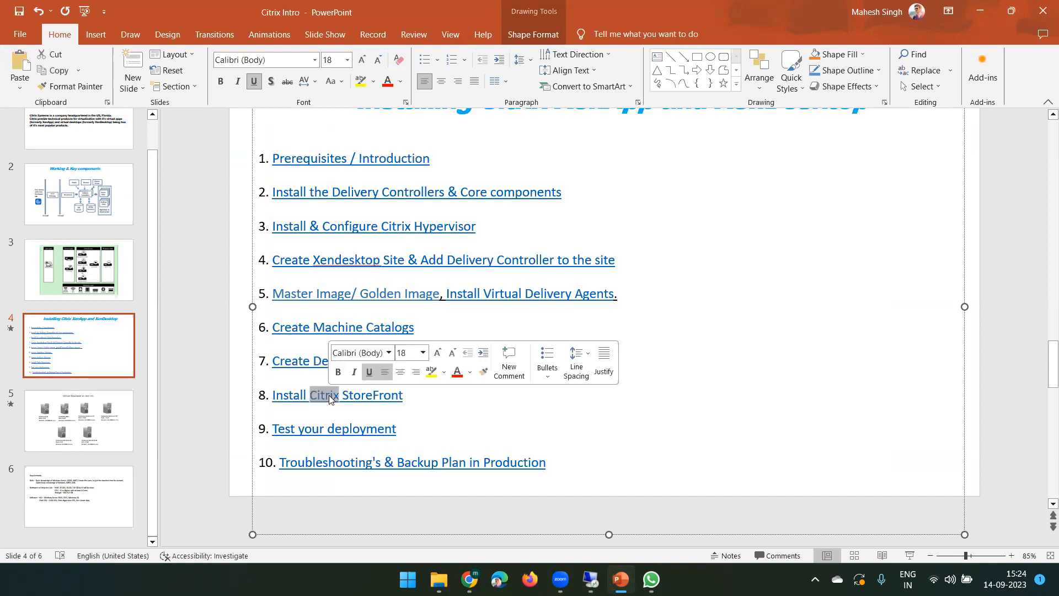
double_click(375, 399)
double_click(288, 397)
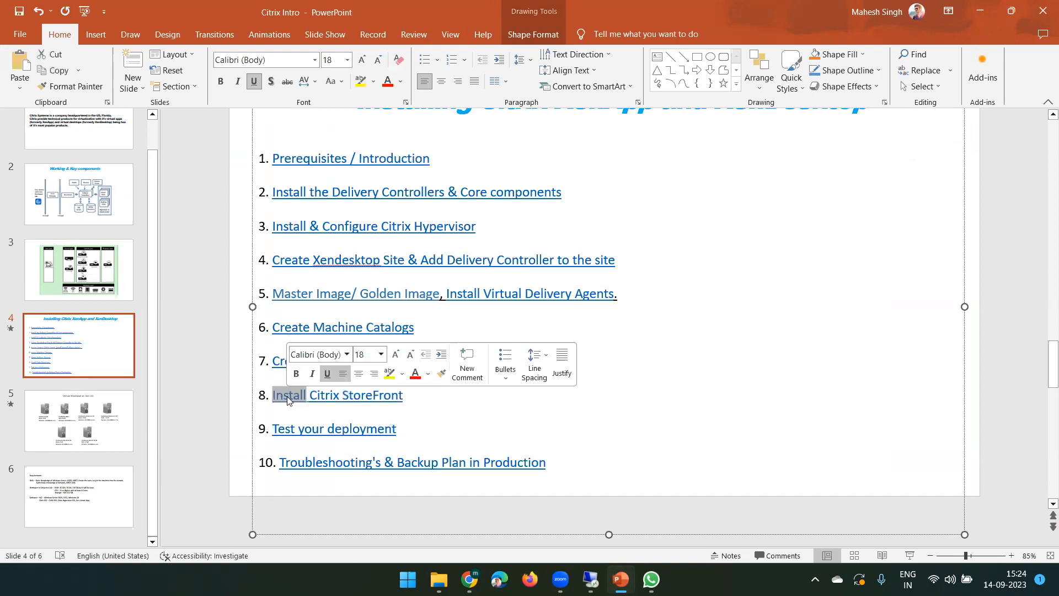
double_click(329, 399)
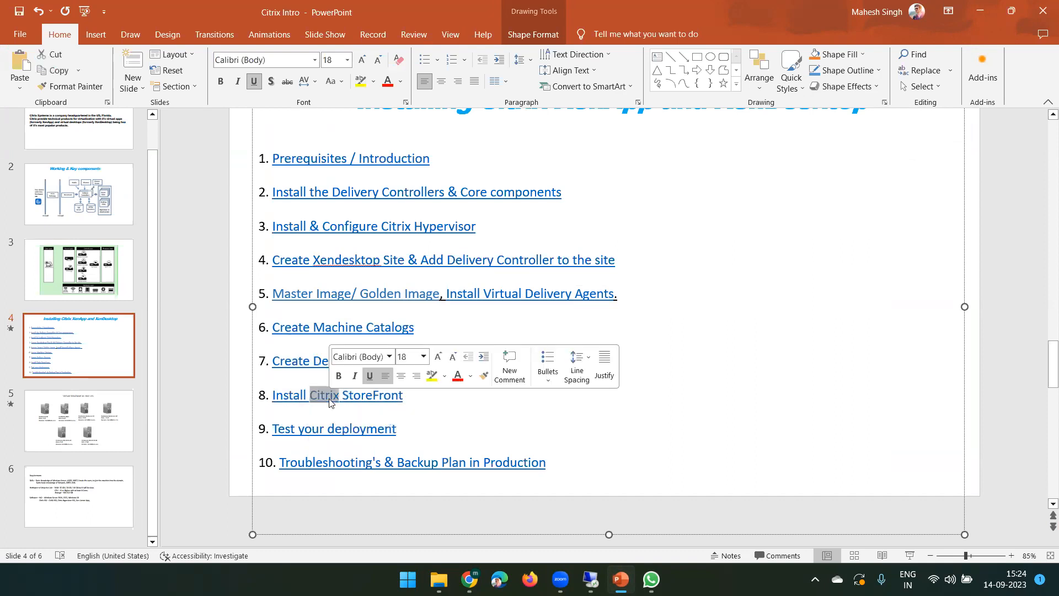
click(409, 400)
drag(410, 401, 292, 397)
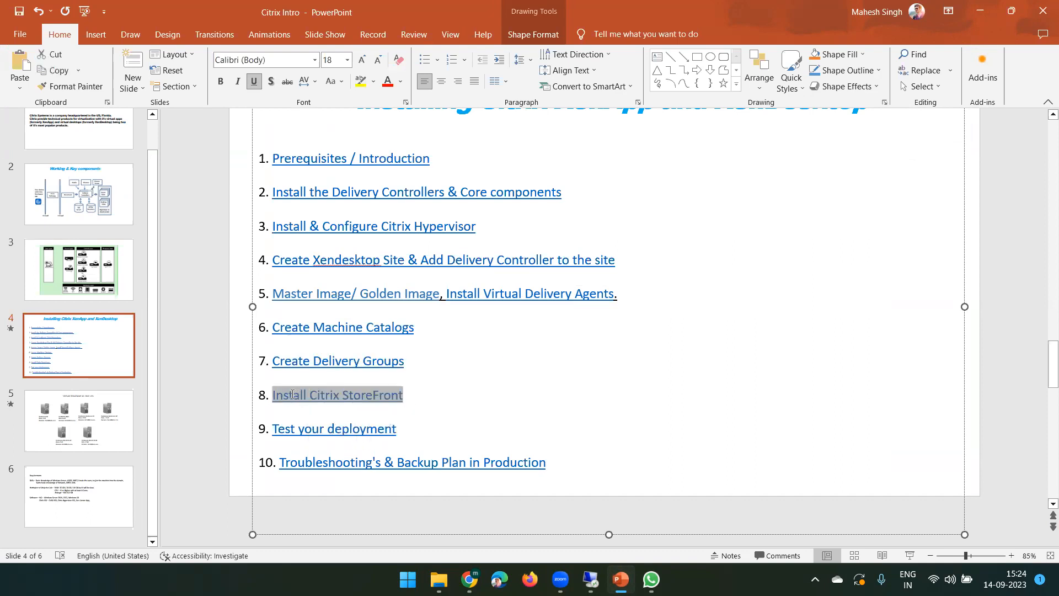
double_click(357, 394)
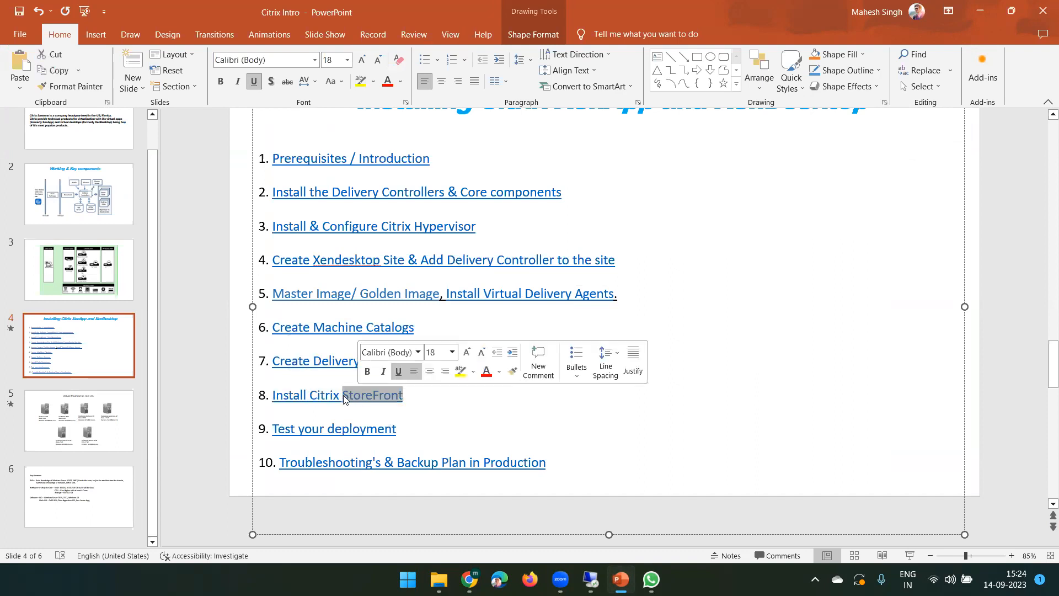
double_click(326, 397)
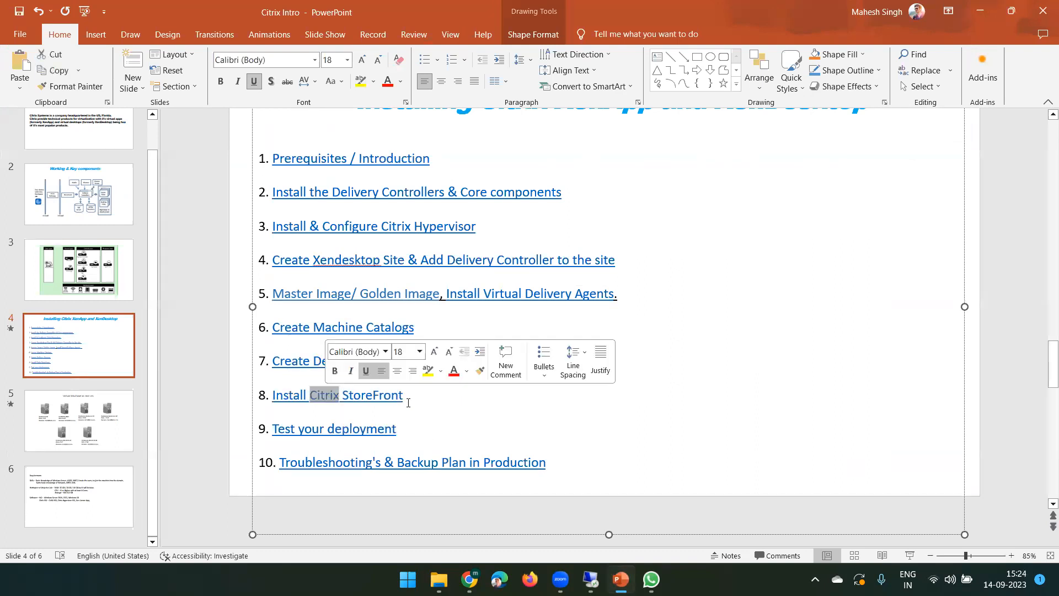
click(401, 429)
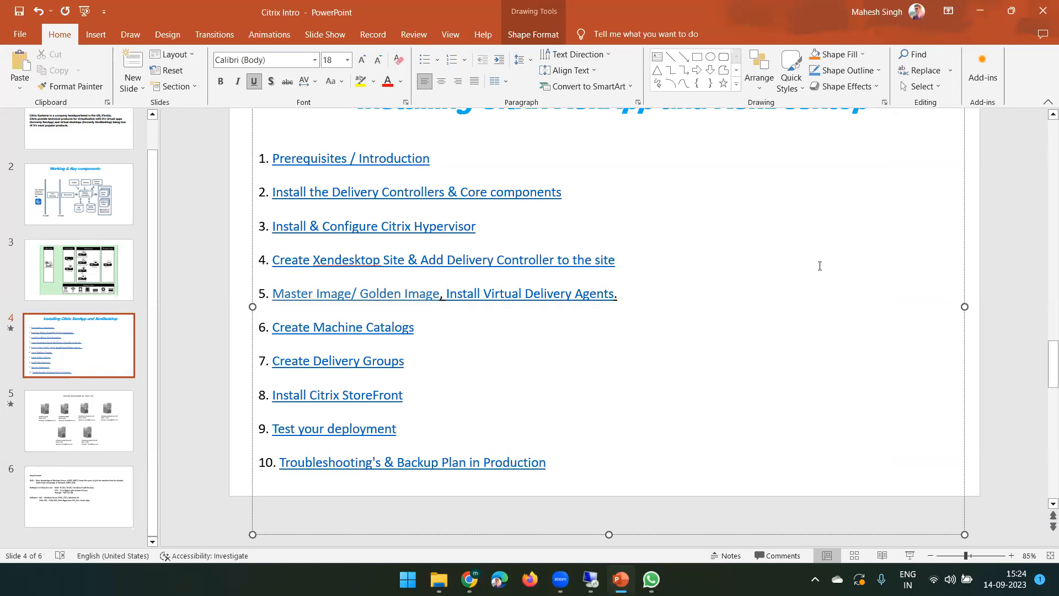
click(981, 10)
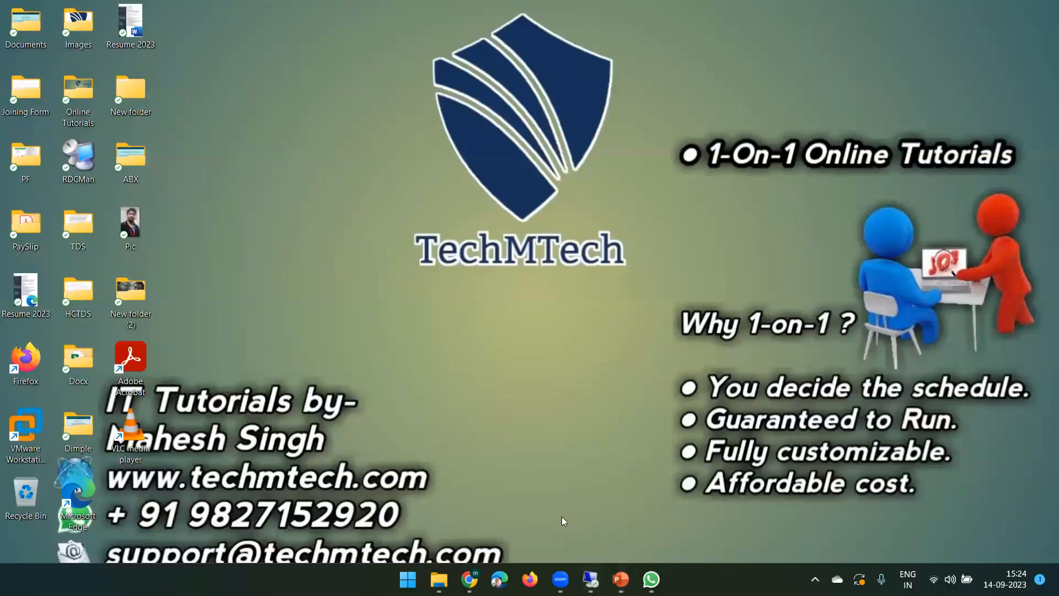
- Back in XenCenter, minimise Citrix Studio on the Delivery Controller and select the Server 2022 template
click(590, 578)
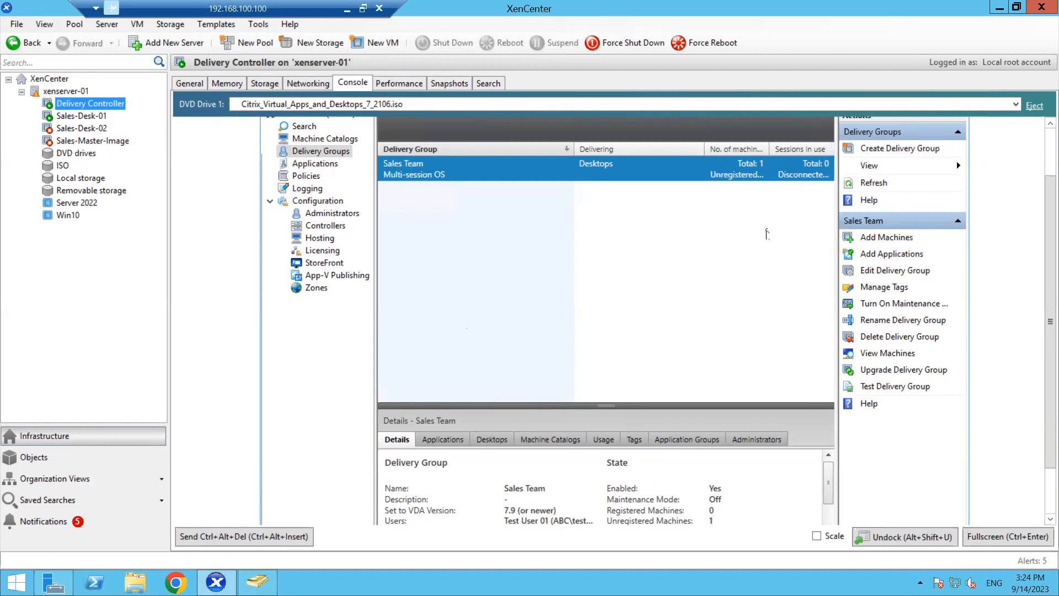
scroll(1045, 157, up, 1)
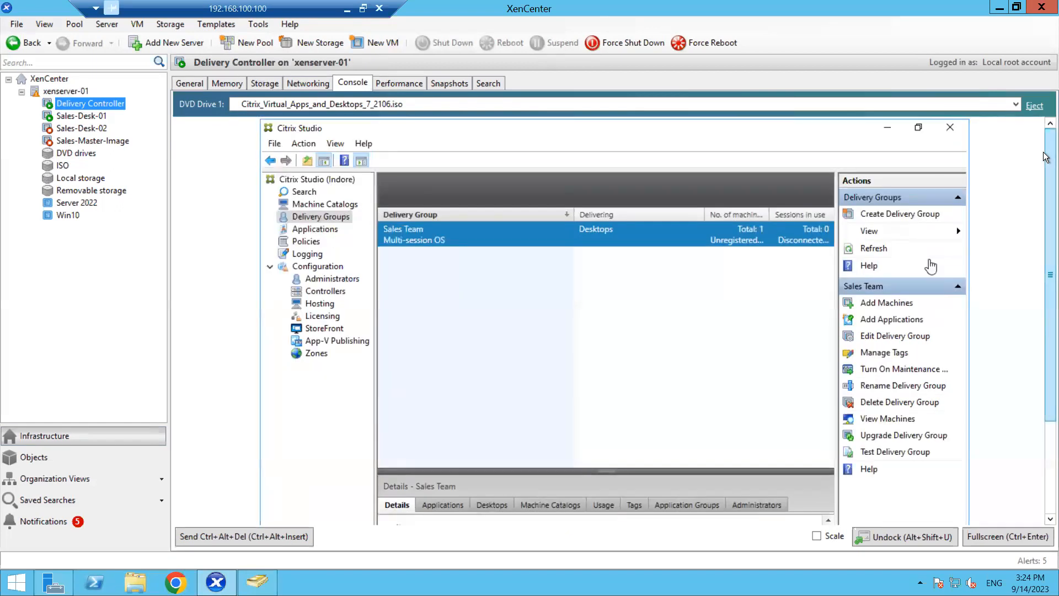
click(887, 127)
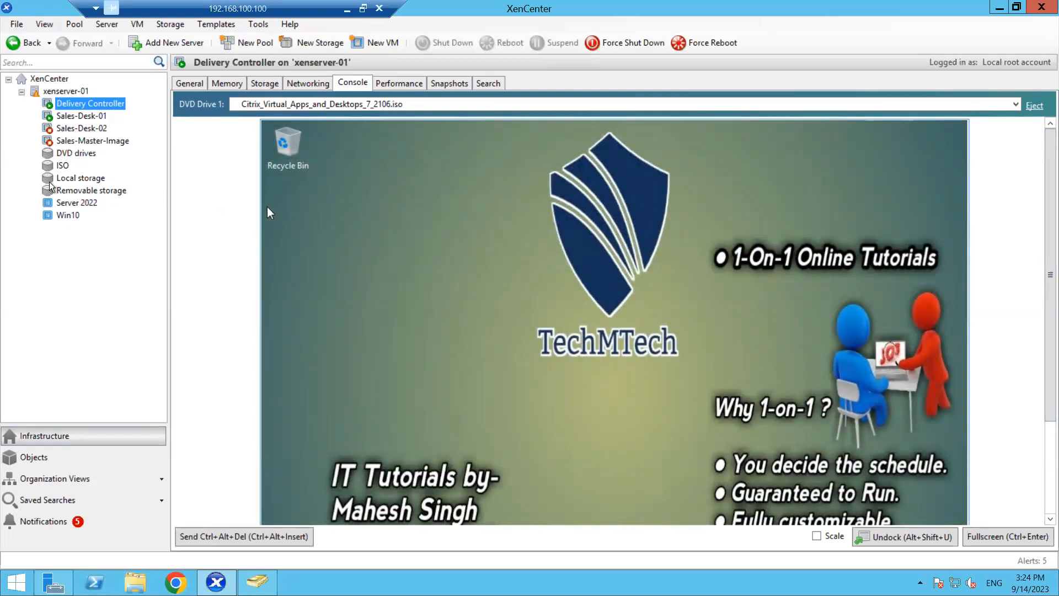
click(75, 204)
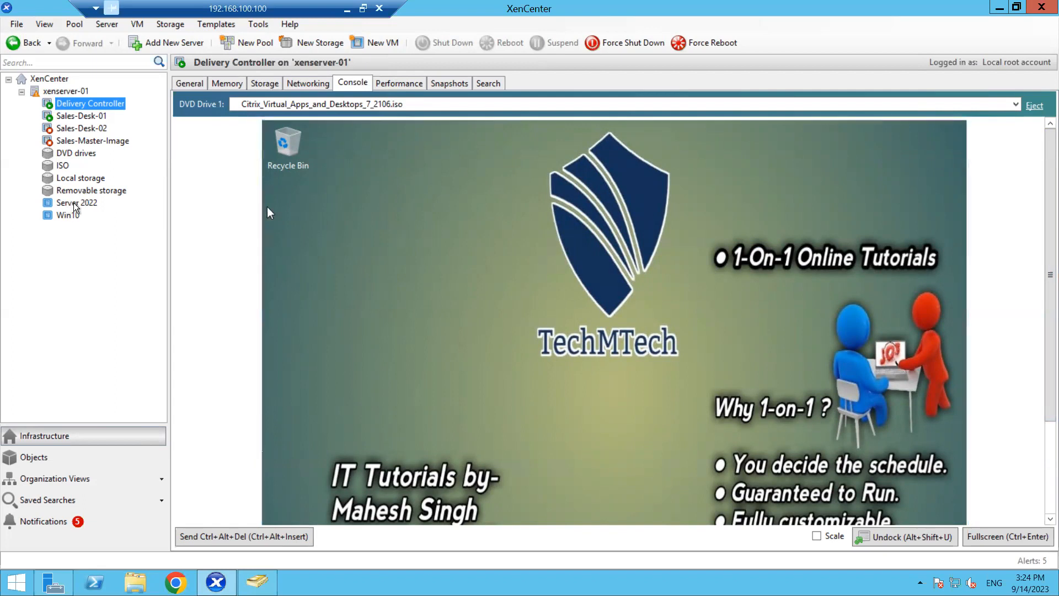
- Quick Create a VM from the Server 2022 template and rename Server 2022 (1) to StoreFront
right_click(81, 203)
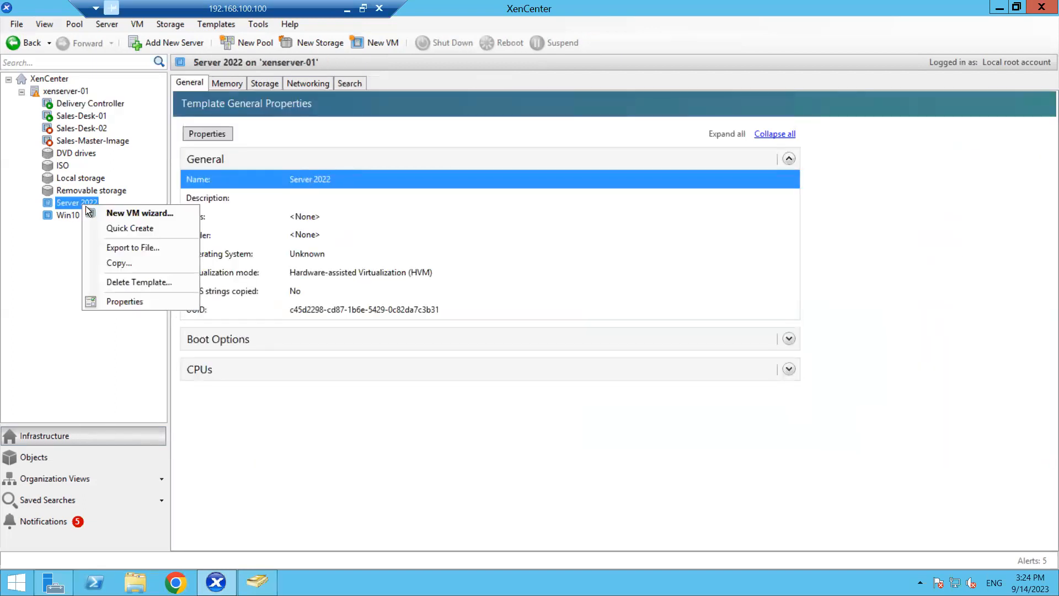
click(113, 228)
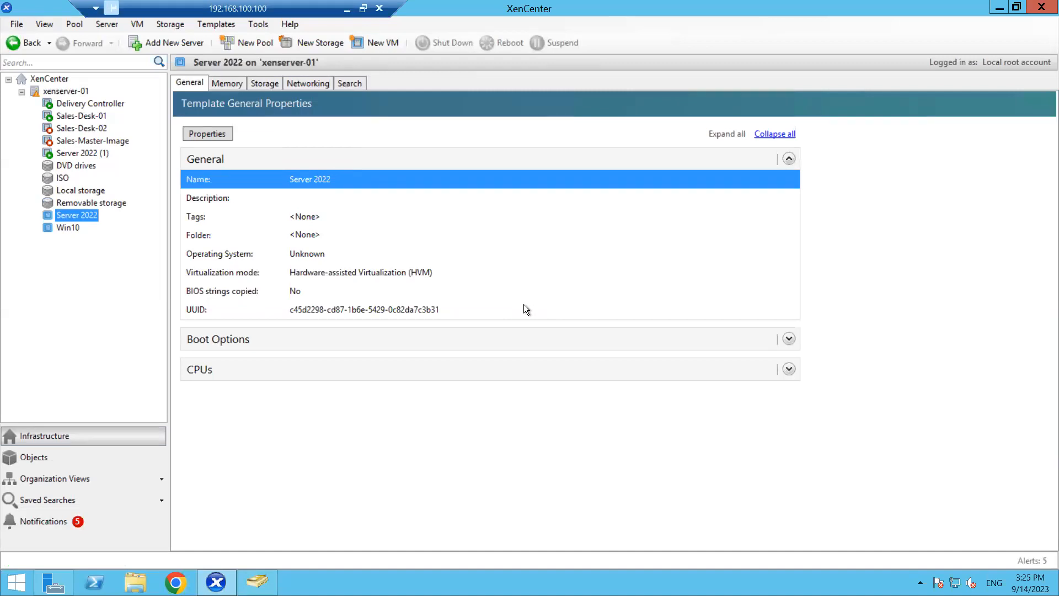
click(86, 151)
right_click(87, 151)
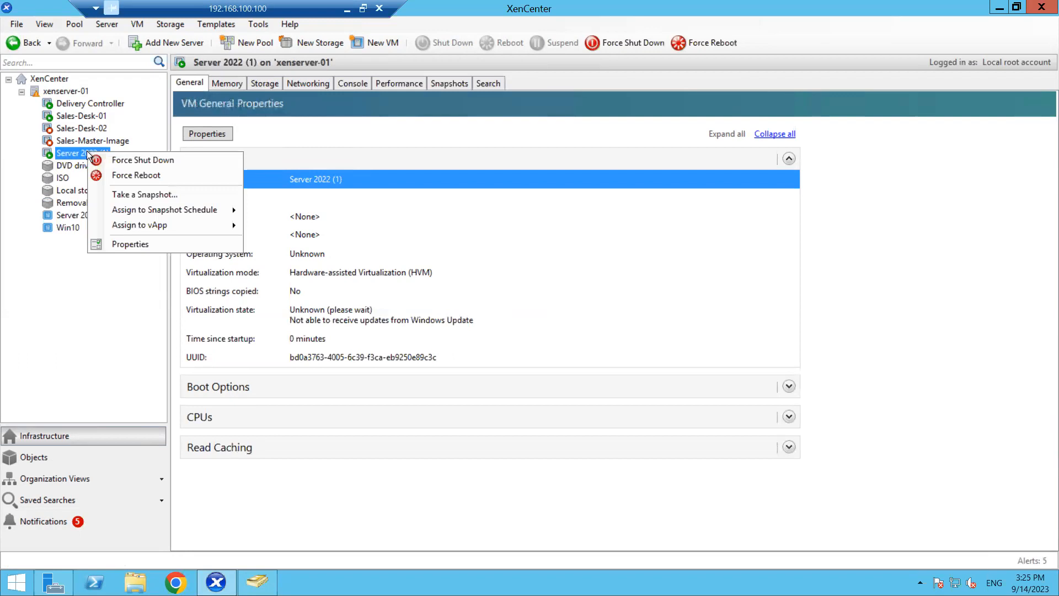
click(130, 245)
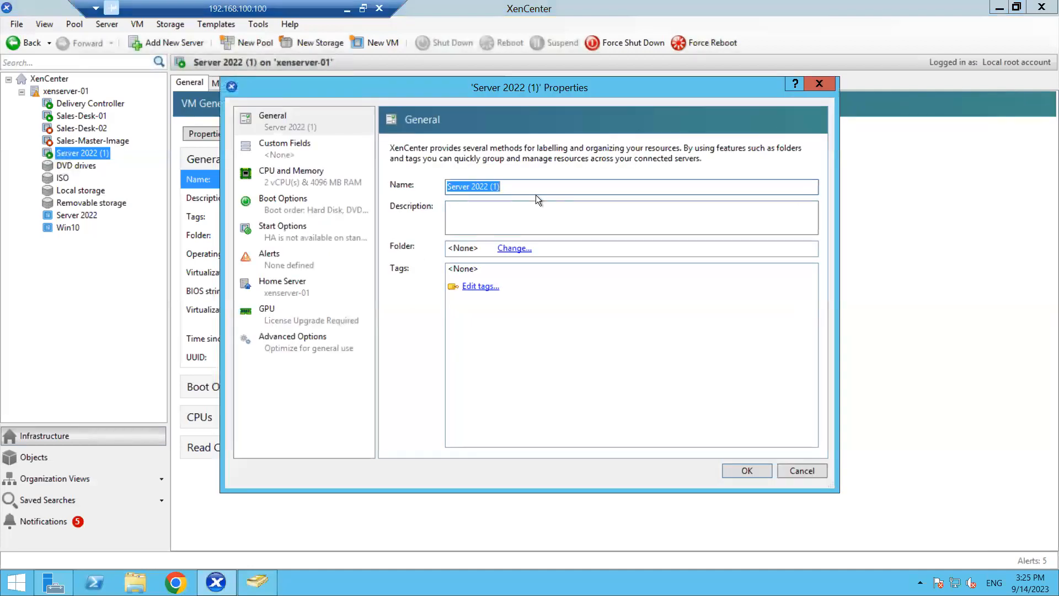
text(St)
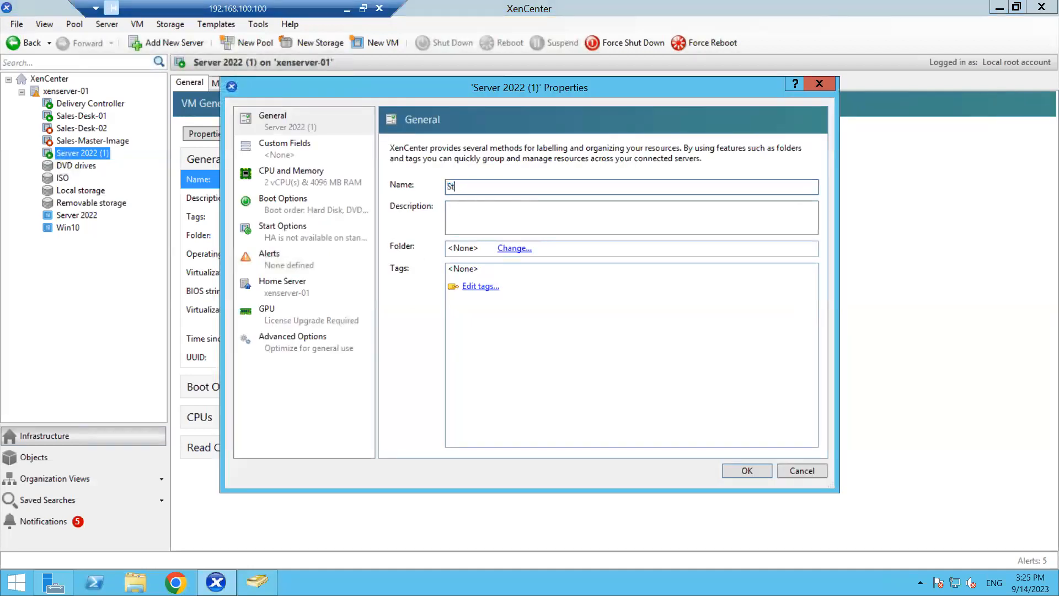
text(oreFront)
click(739, 468)
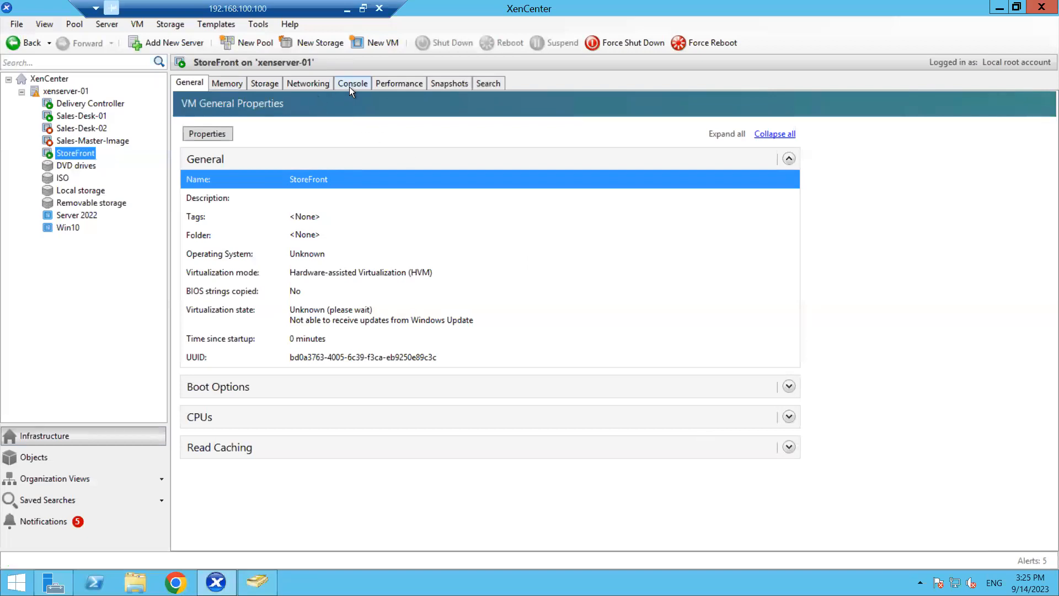
- Sign in to the scaled StoreFront VM console as Administrator, then view it full screen
click(349, 84)
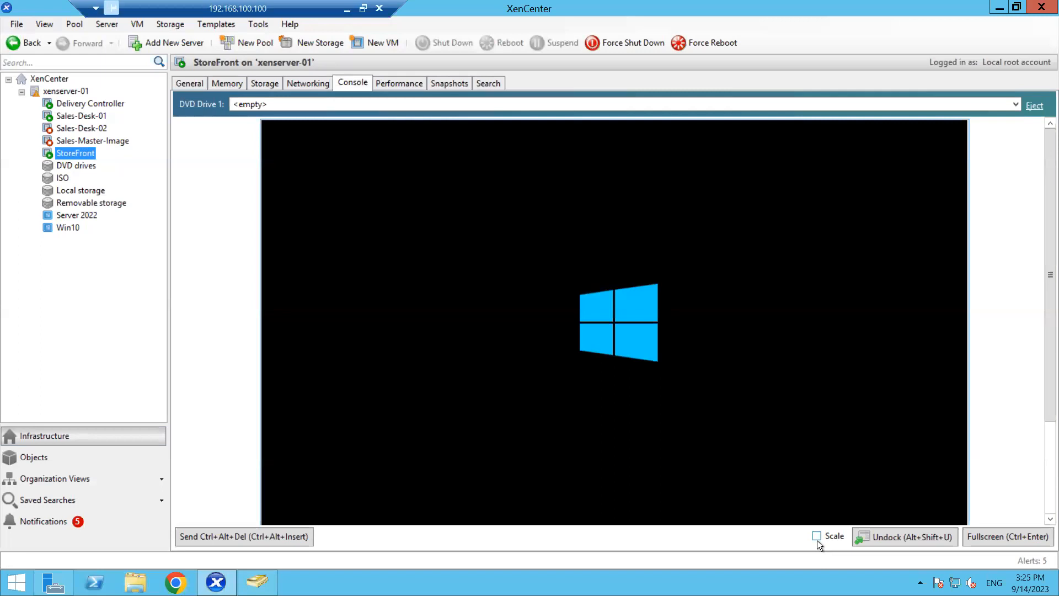
click(815, 535)
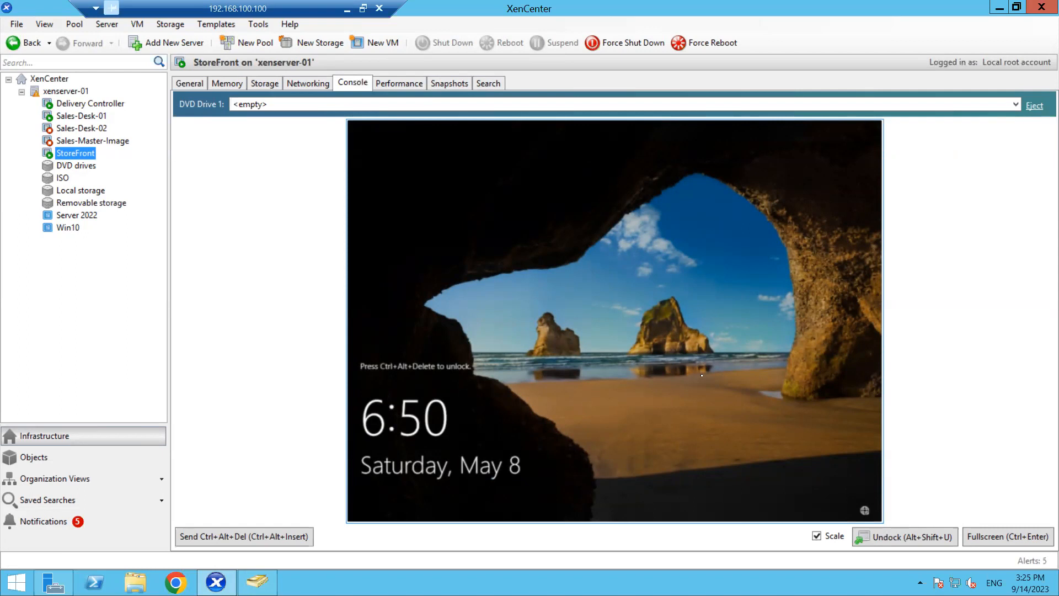
click(270, 537)
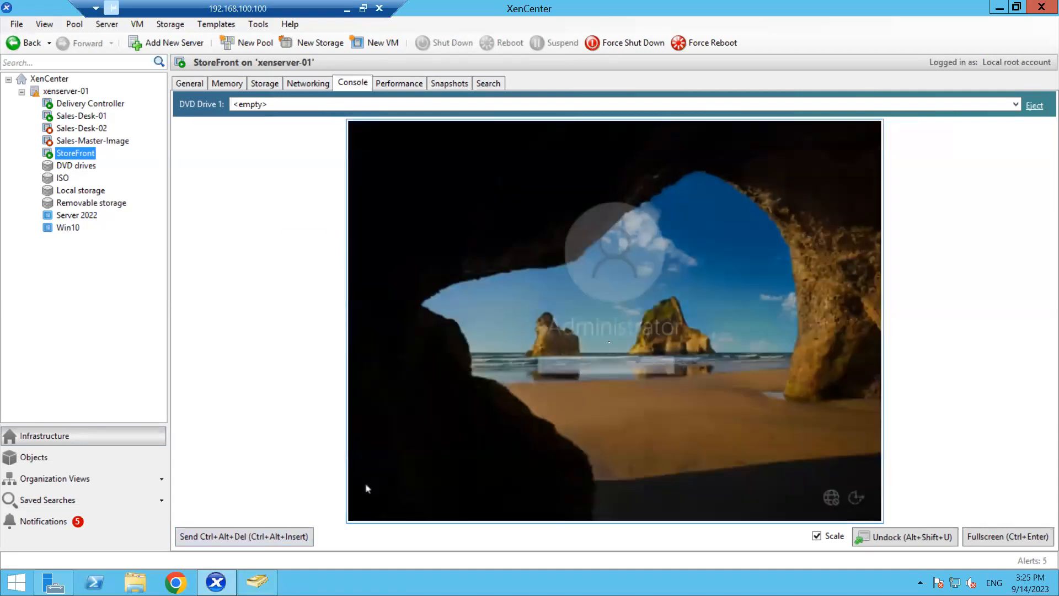
text(•••••••)
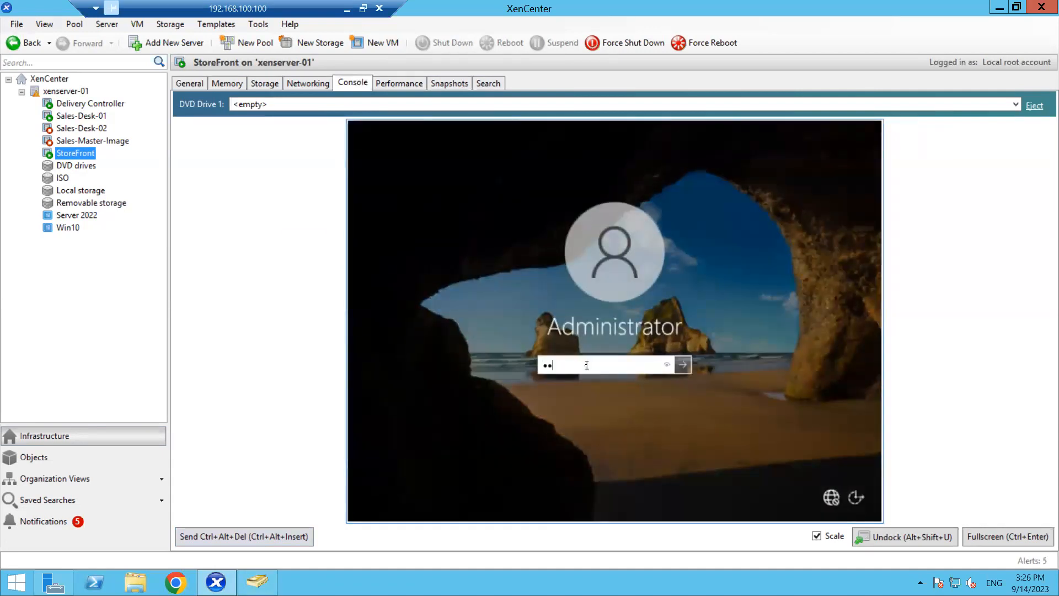
text(•••)
key(Return)
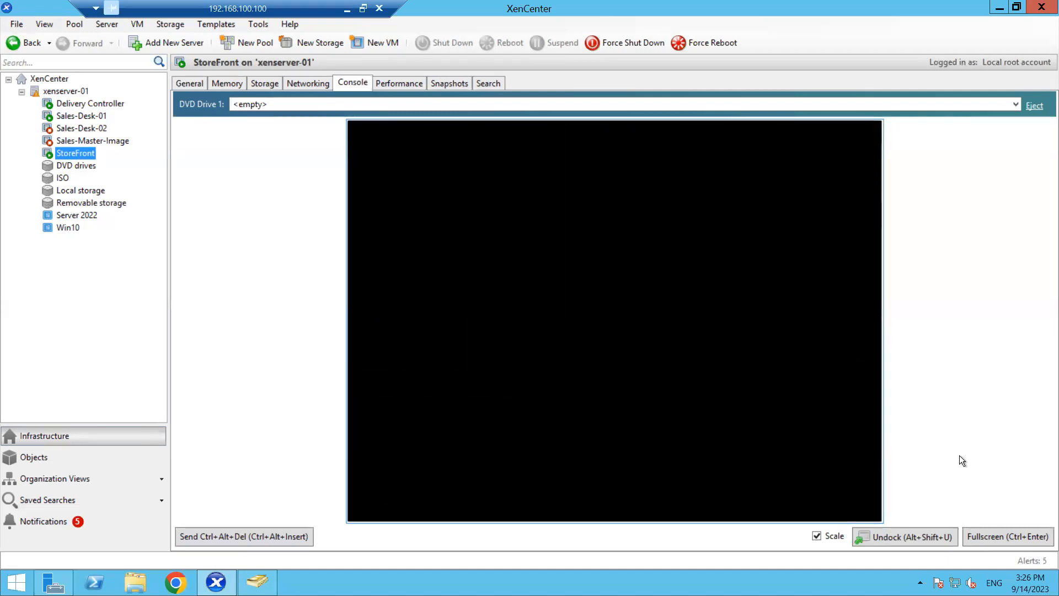
click(997, 538)
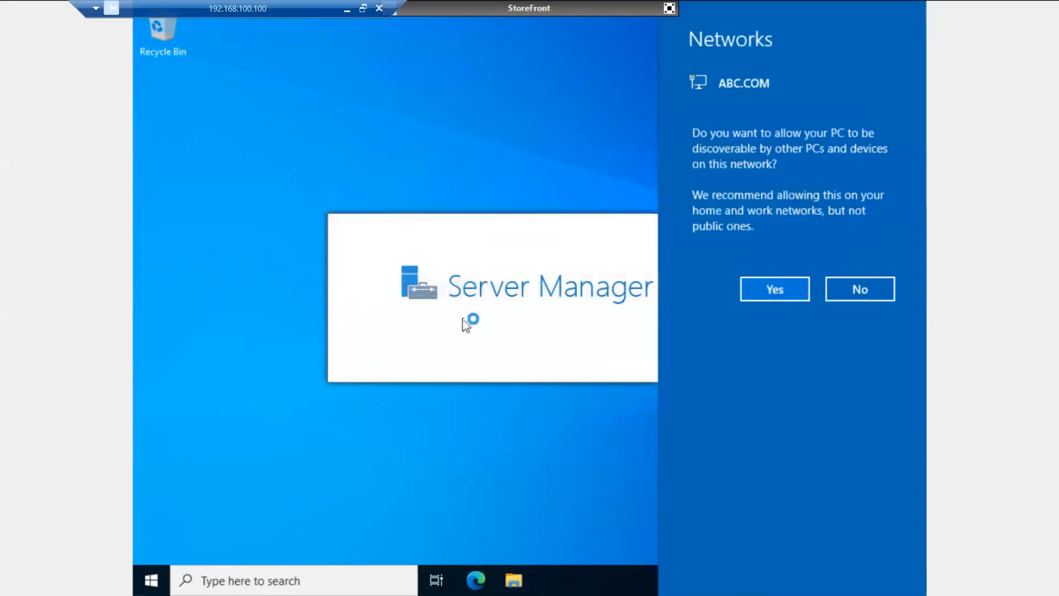
- Allow network discoverability, maximise Server Manager and open the Local Server page
click(772, 290)
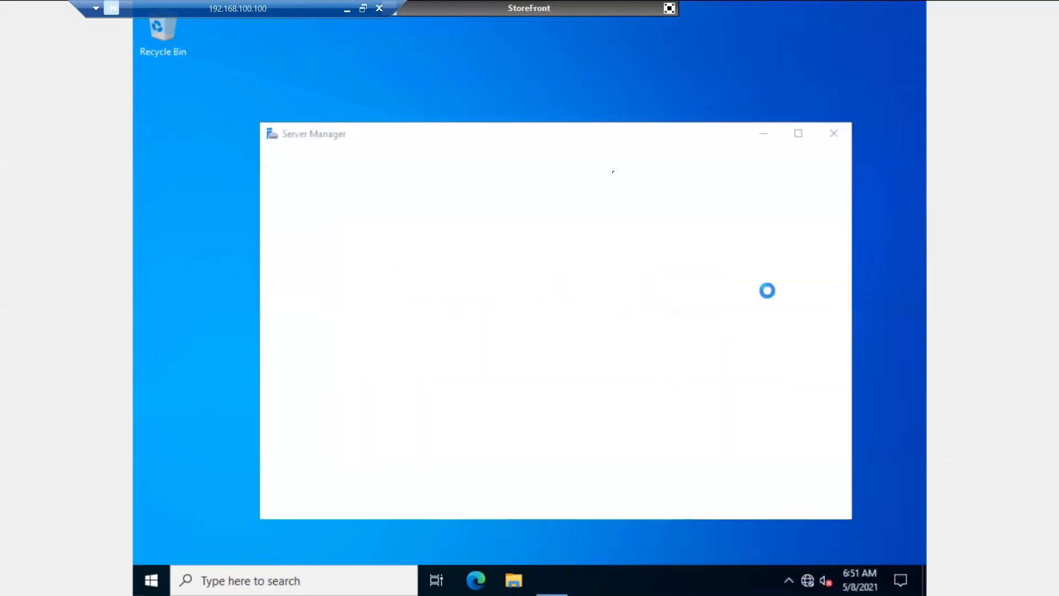
click(798, 134)
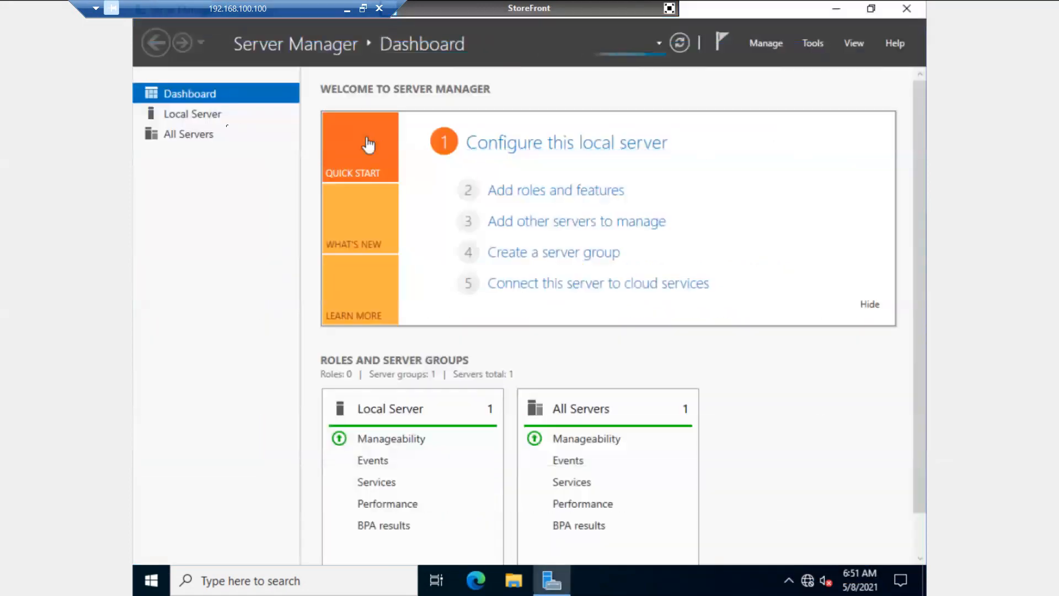
click(199, 116)
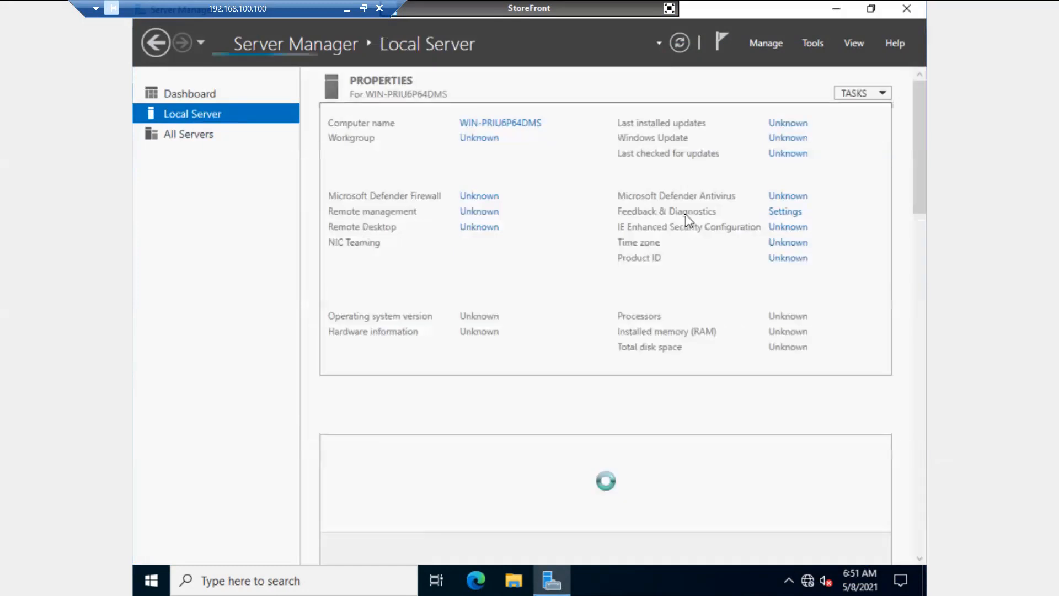
- Open the computer name settings and enter SF-01 as the computer name
click(510, 126)
click(466, 252)
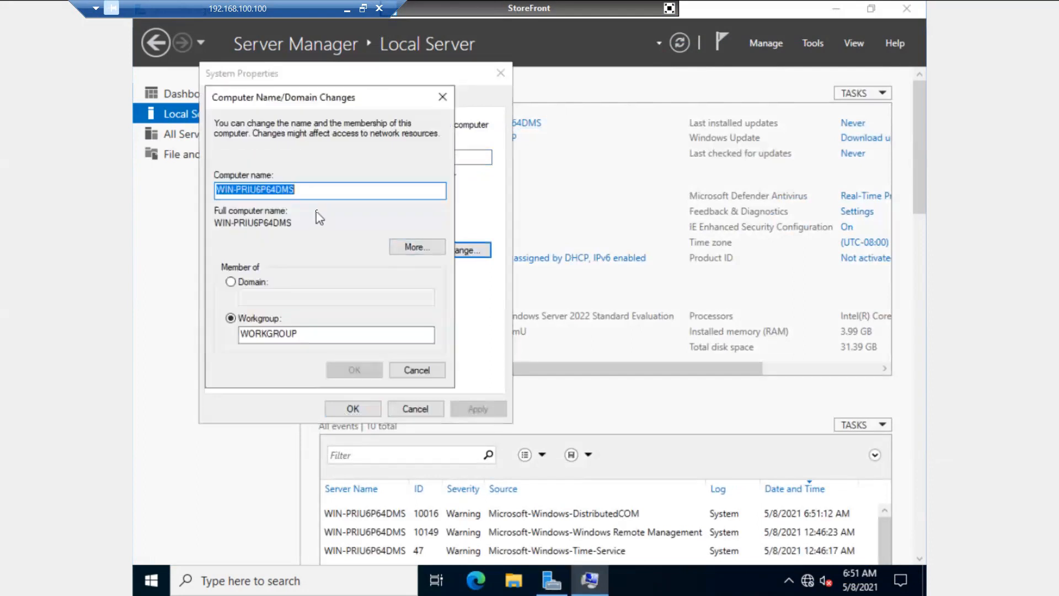
text(SF)
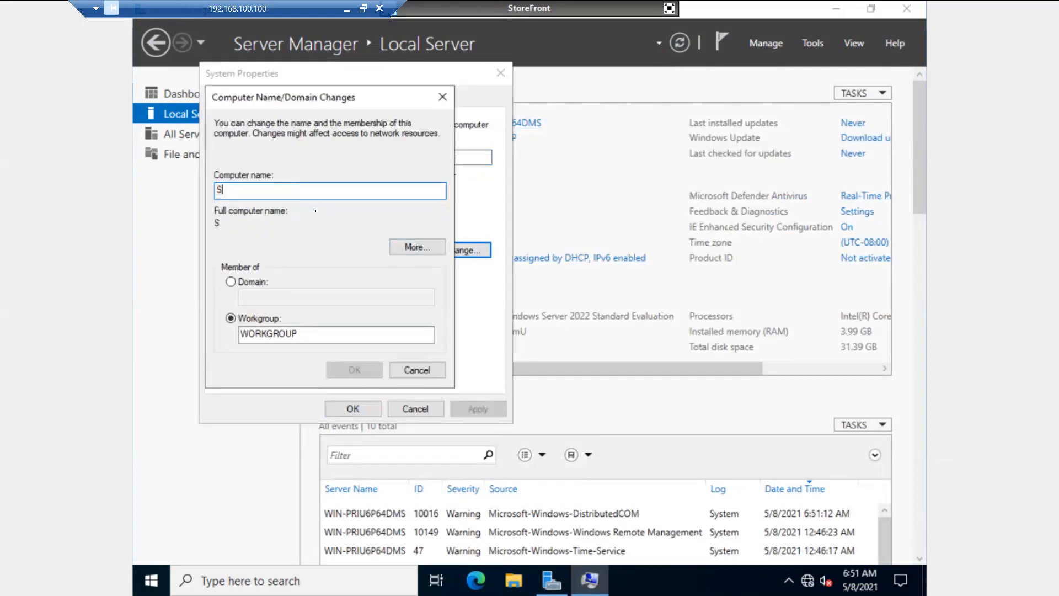
text(-01)
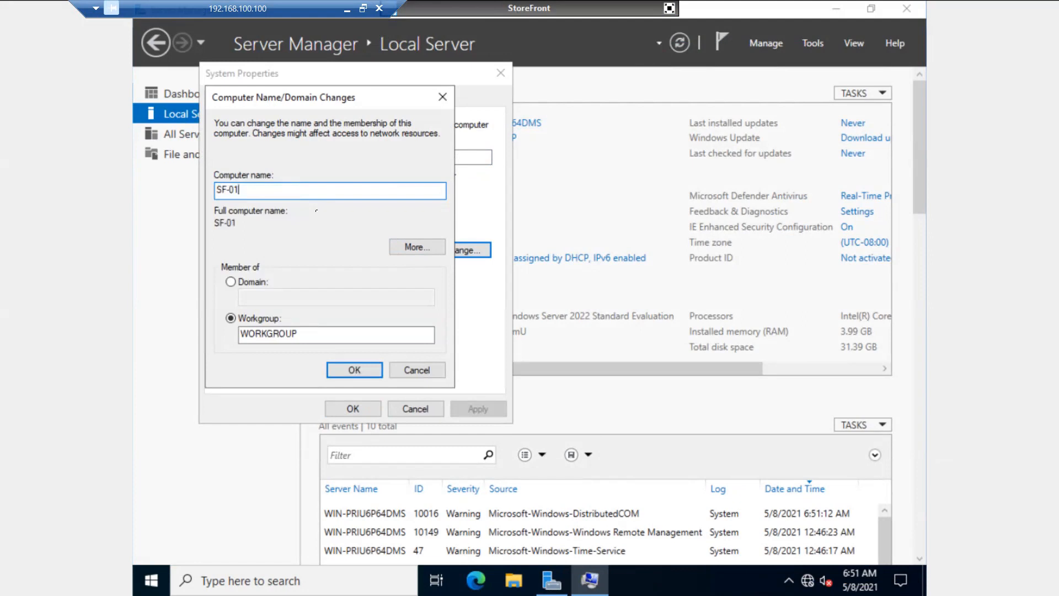
- Switch membership from workgroup to the abc.com domain and apply the change
click(230, 282)
click(258, 297)
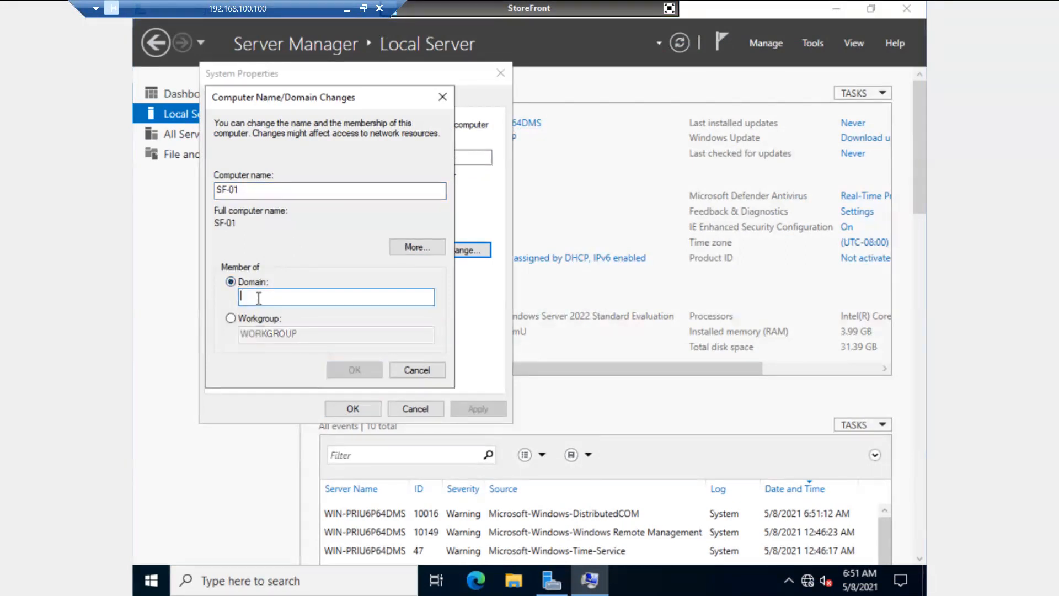
text(abc.c)
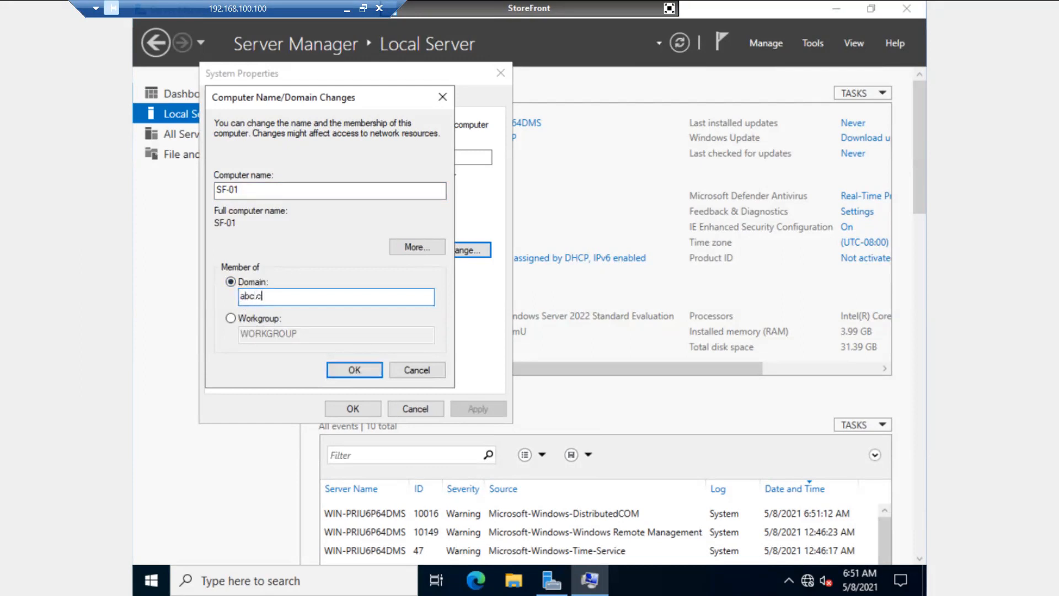
text(om)
click(342, 368)
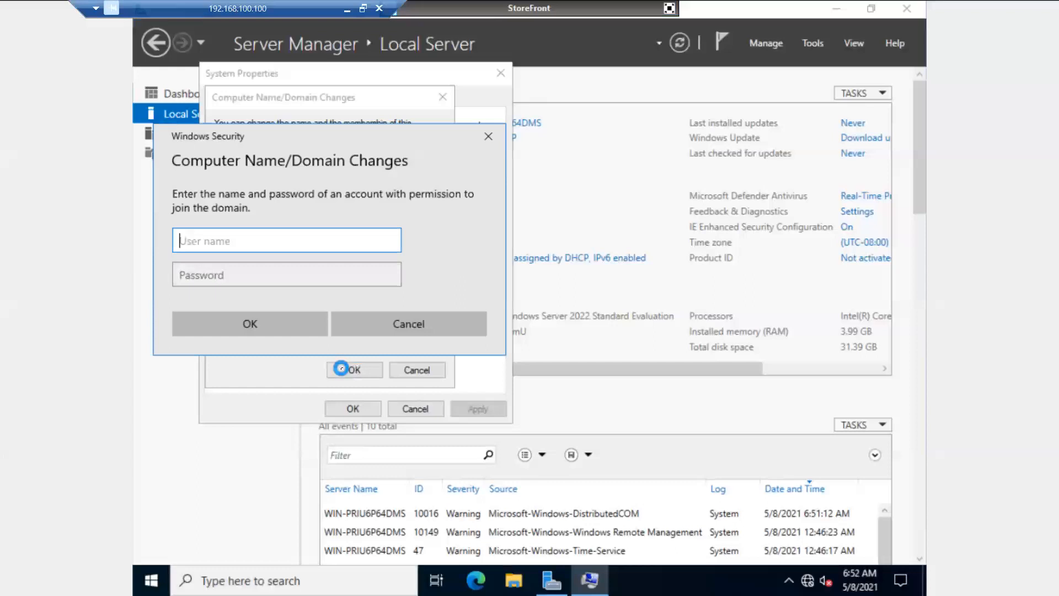
- Authorise the join with the domain admin account and password, then acknowledge the welcome and restart notices
text(ms185426)
key(Tab)
text(*********)
key(Return)
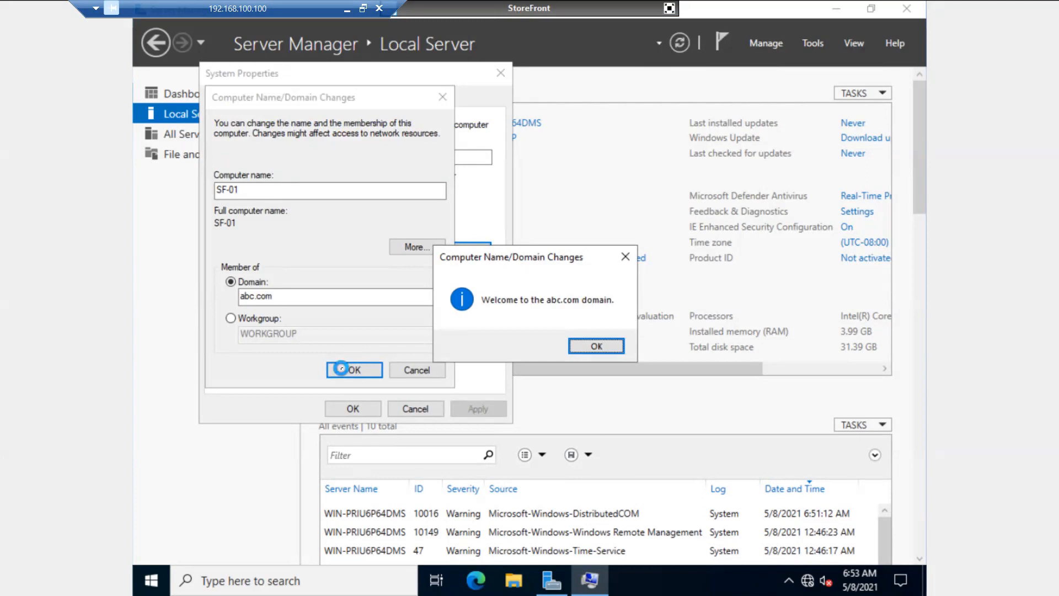
key(Return)
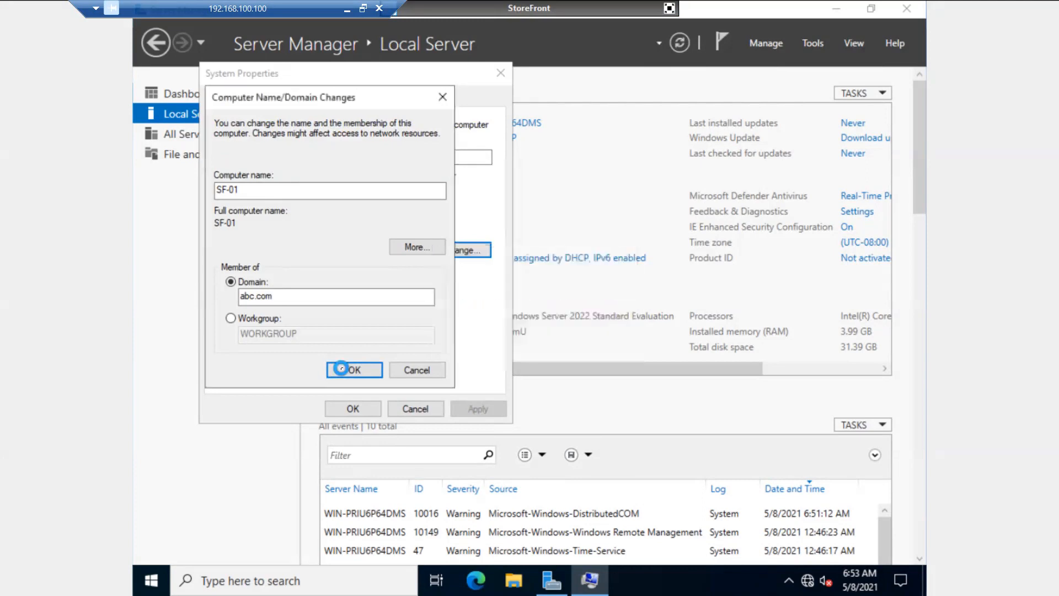
key(Return)
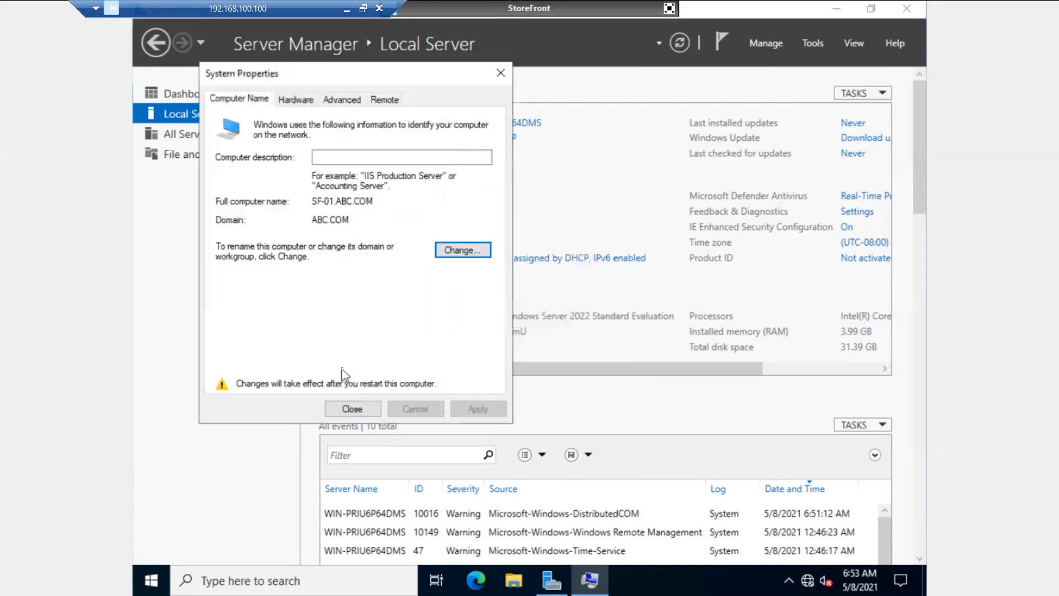
- Close System Properties and restart the server immediately
click(349, 410)
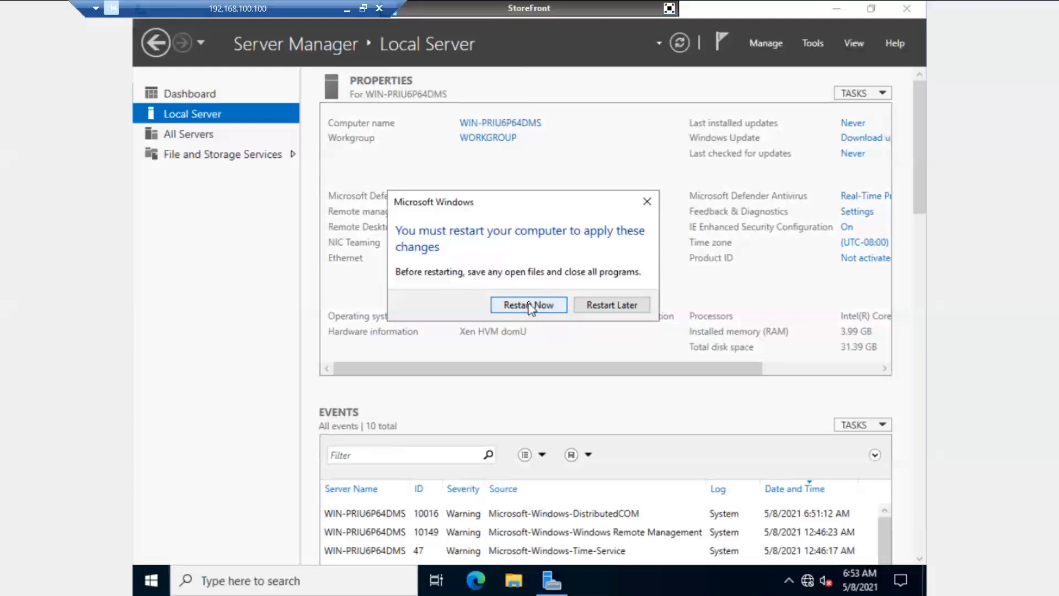
click(528, 305)
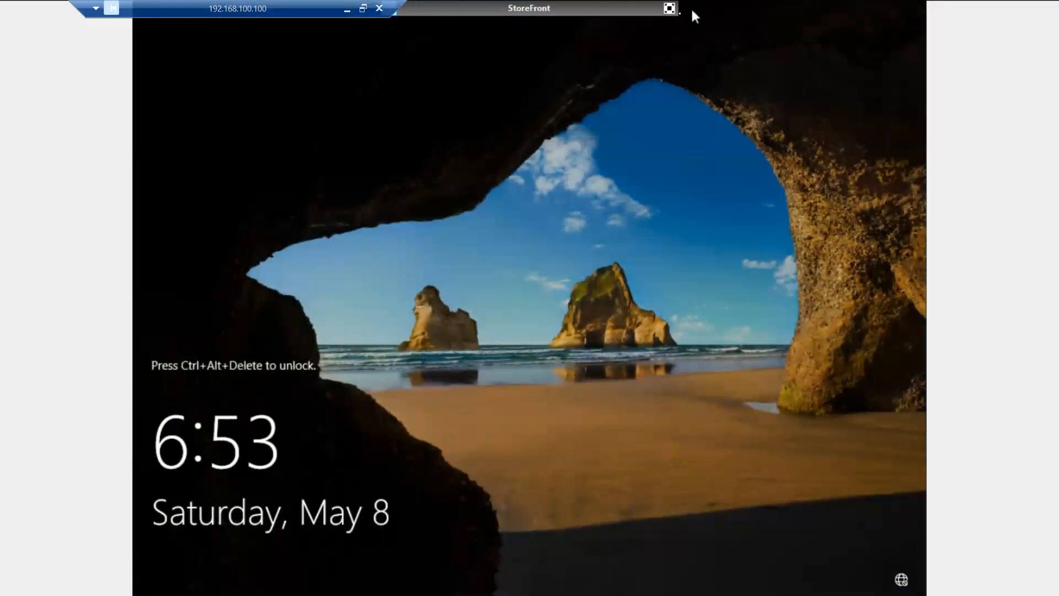
- Leave full screen and sign in to the restarted VM as another user, entering the domain user name and password
click(669, 8)
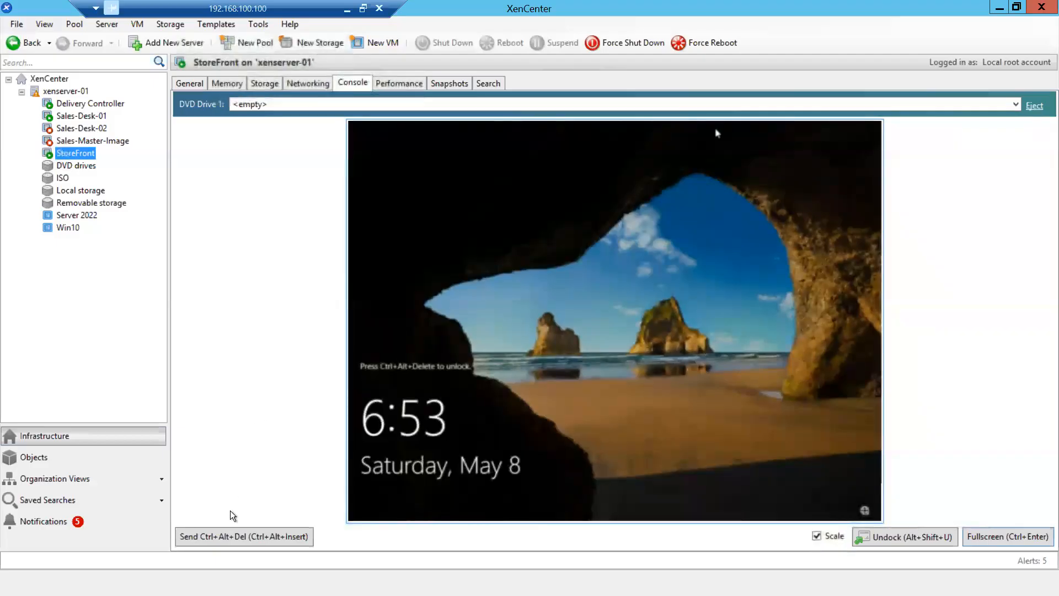
key(ctrl+alt+Insert)
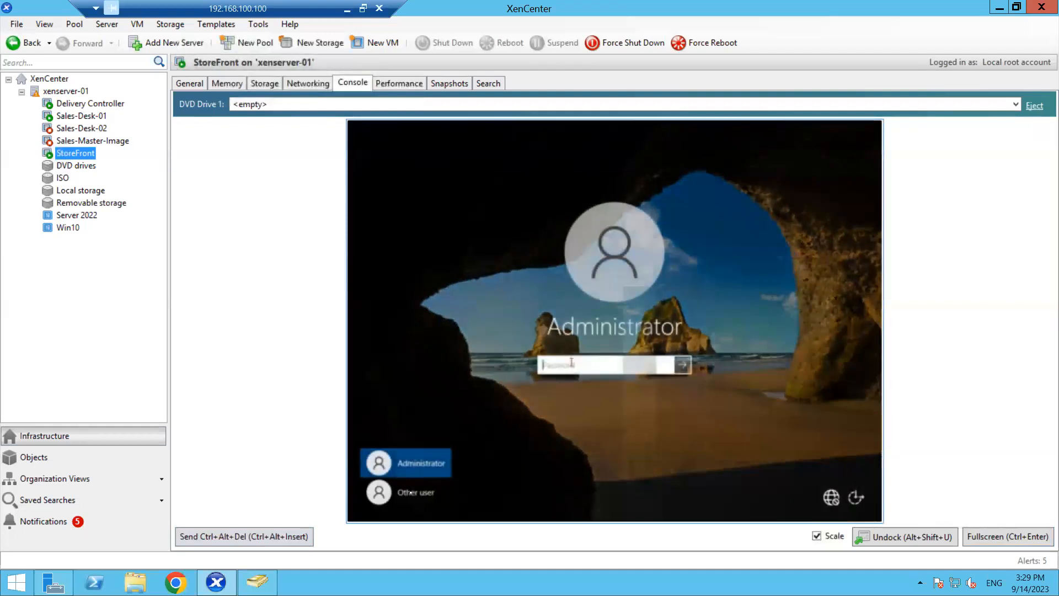
click(413, 494)
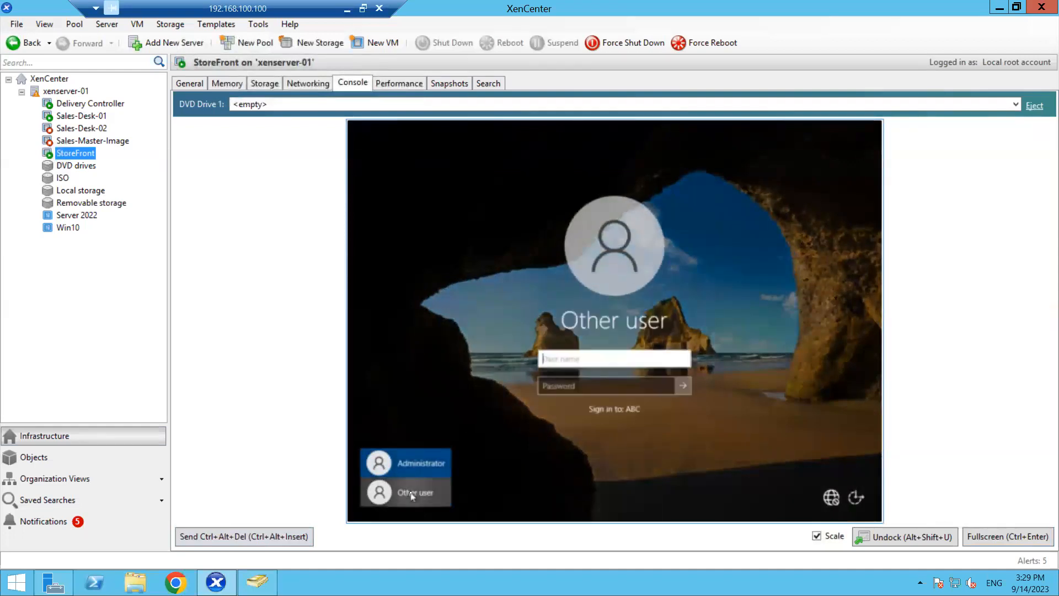
click(551, 357)
text(ms-8542)
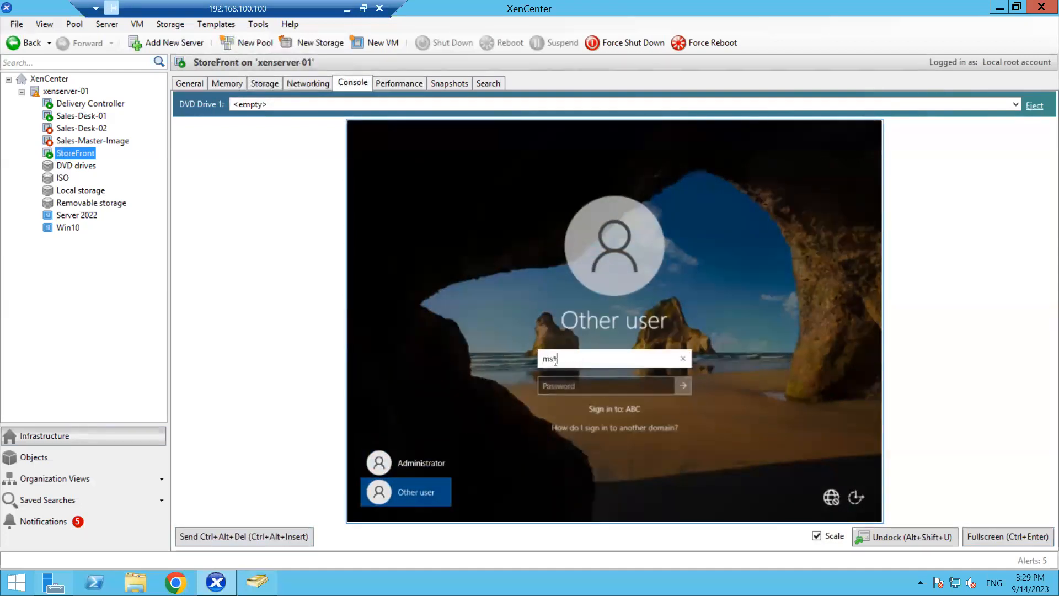
text(6)
key(Tab)
text(•••••••••)
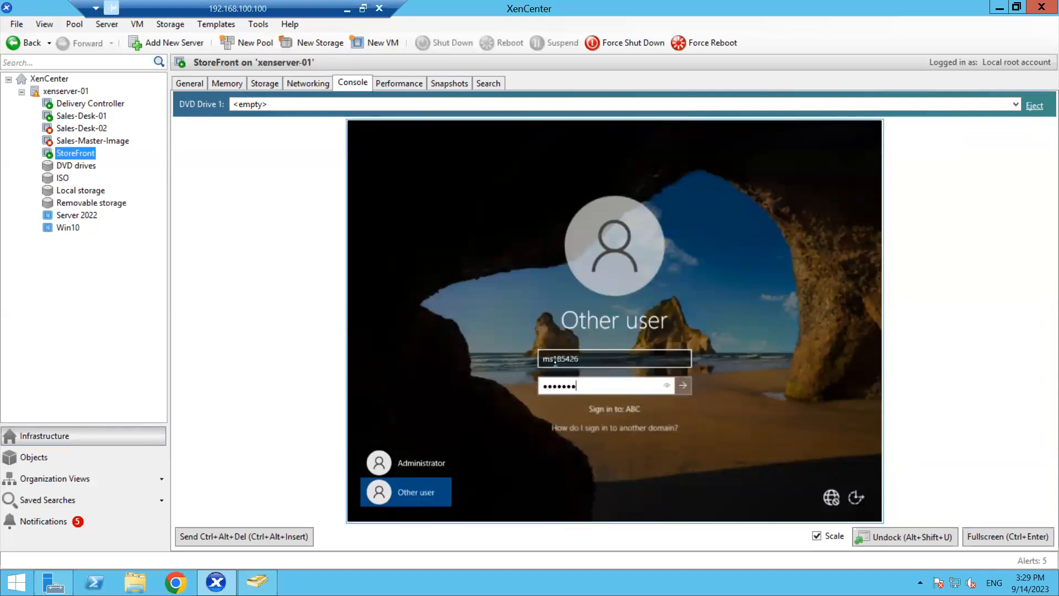
key(Return)
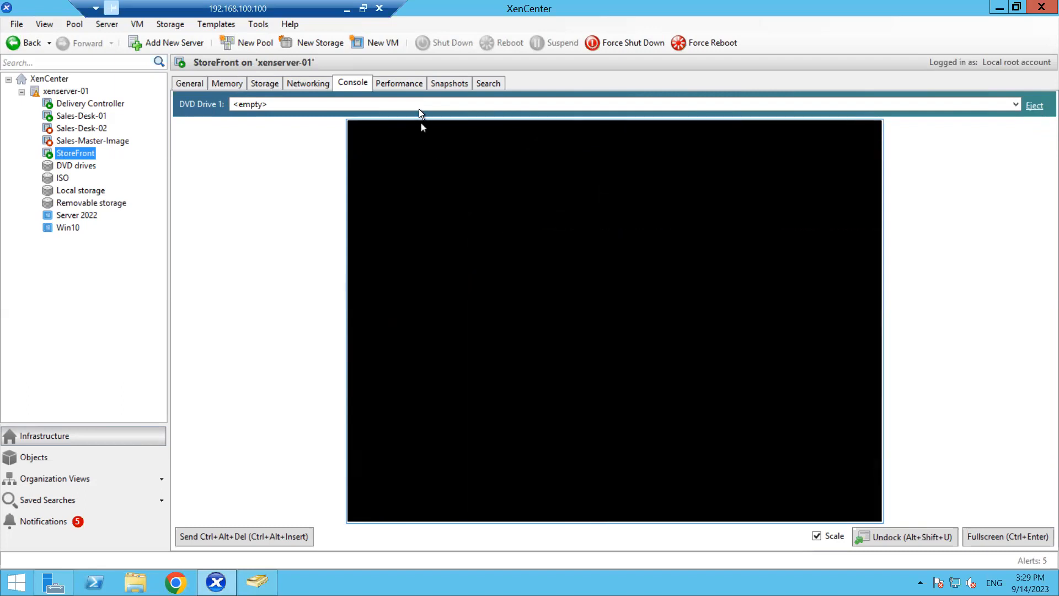
- Mount Citrix_Virtual_Apps_and_Desktops_7_2106.iso in the StoreFront VM's DVD Drive 1
click(420, 104)
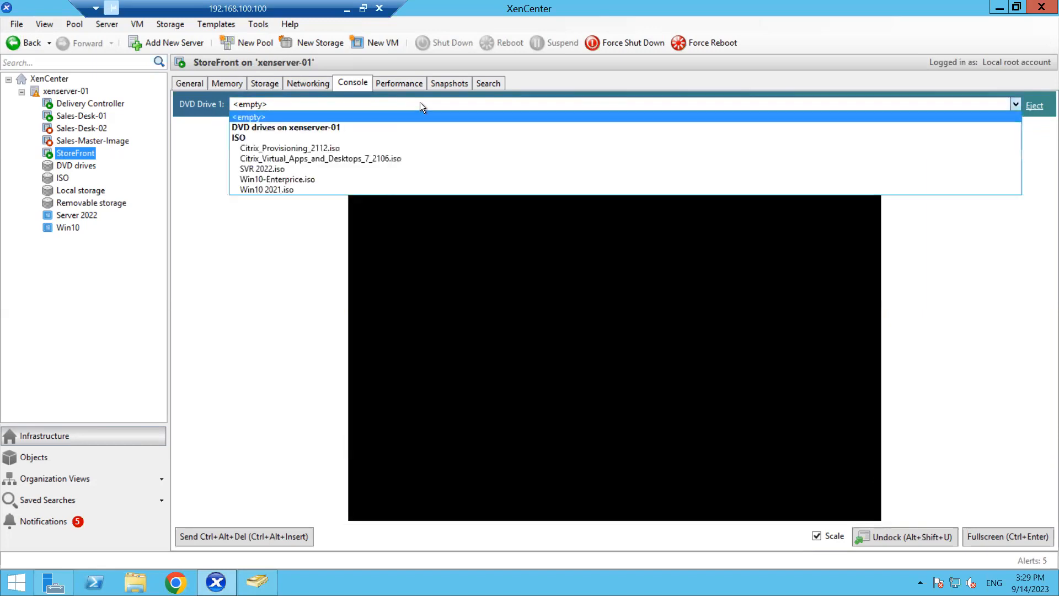
click(329, 159)
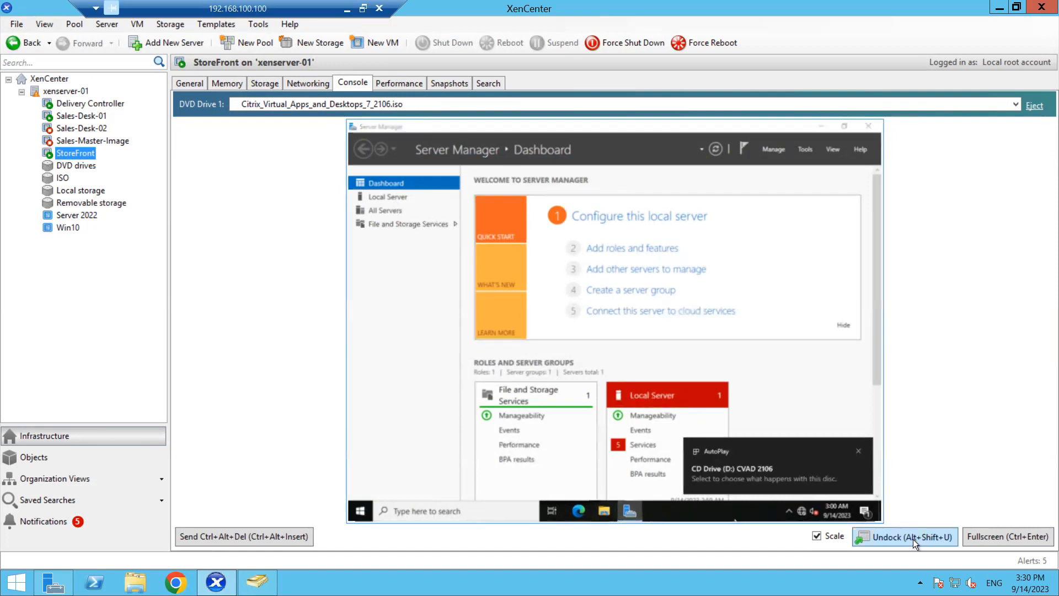
- Run the installer from CD Drive (D:) CVAD 2106, allow it through UAC, and start Virtual Apps and Desktops setup
click(818, 535)
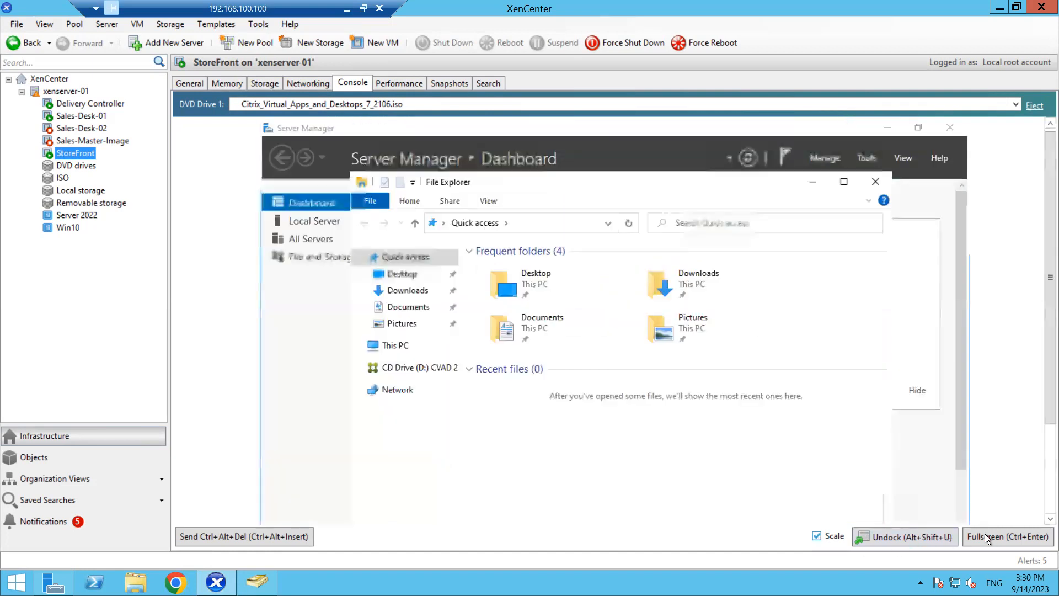
click(988, 536)
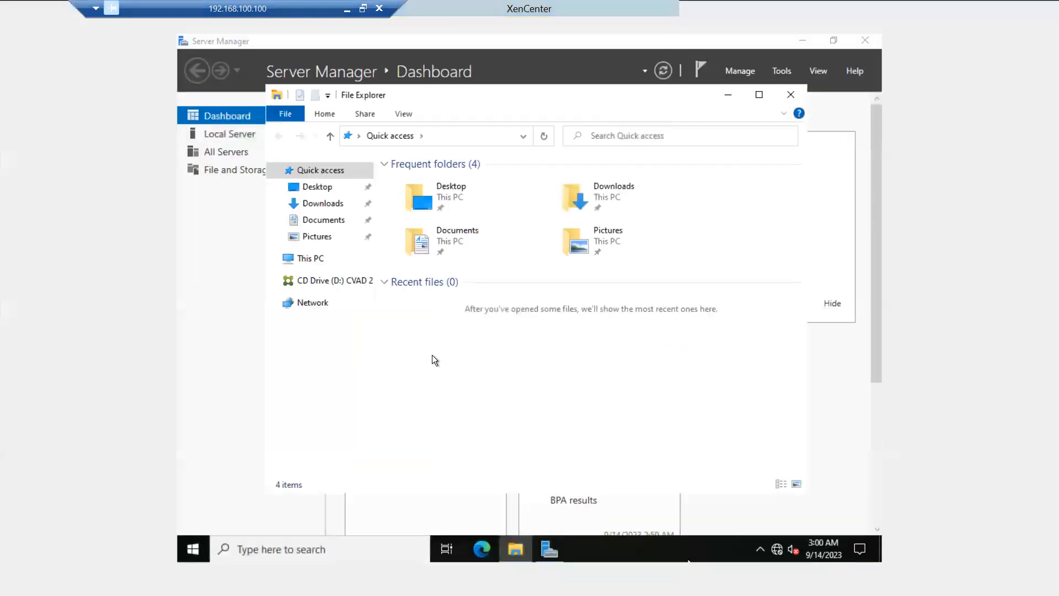
click(315, 258)
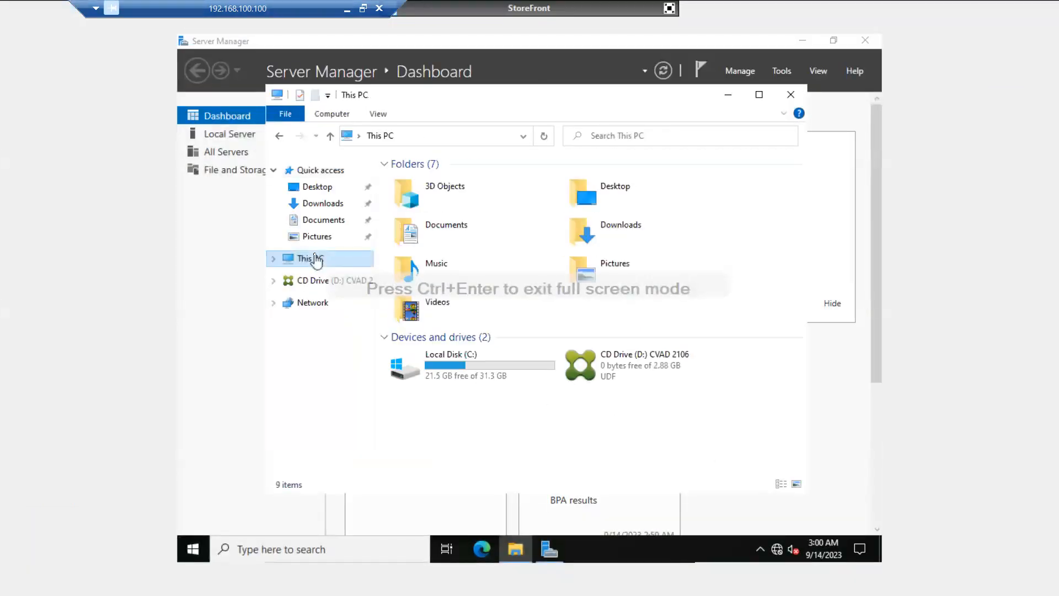
click(607, 361)
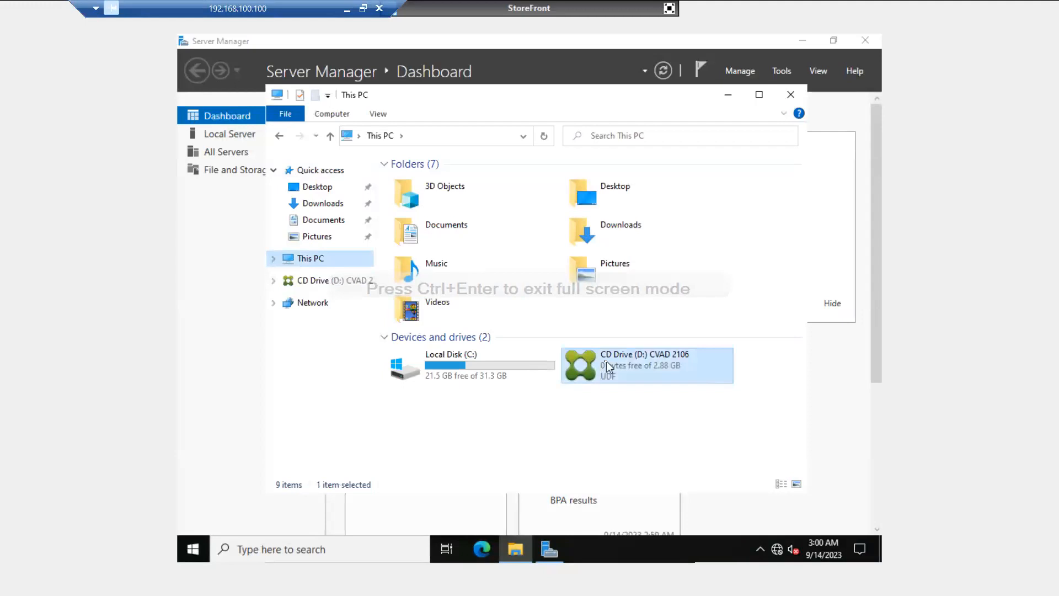
right_click(607, 360)
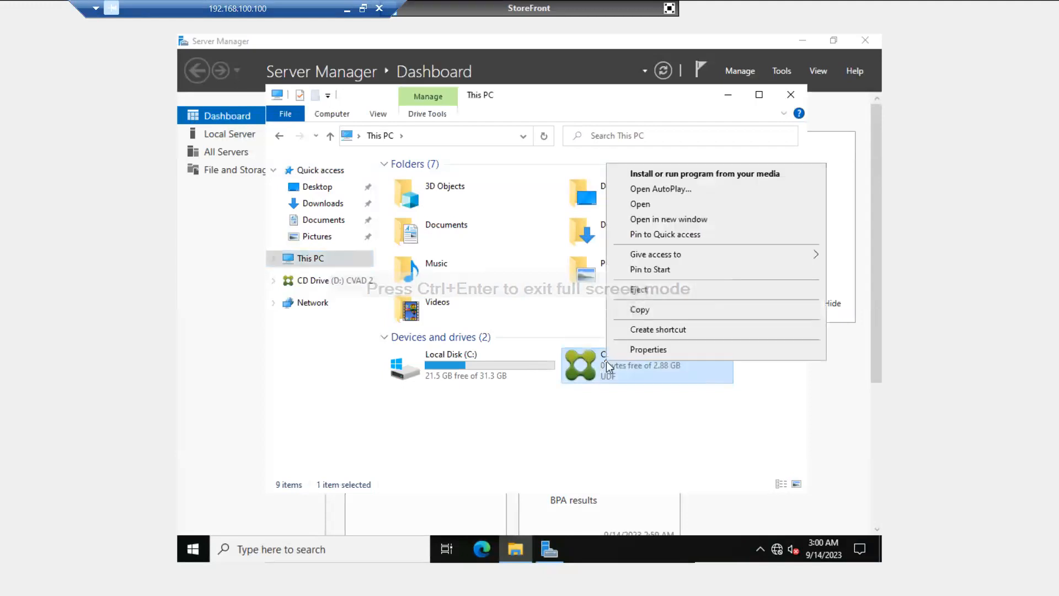
click(653, 173)
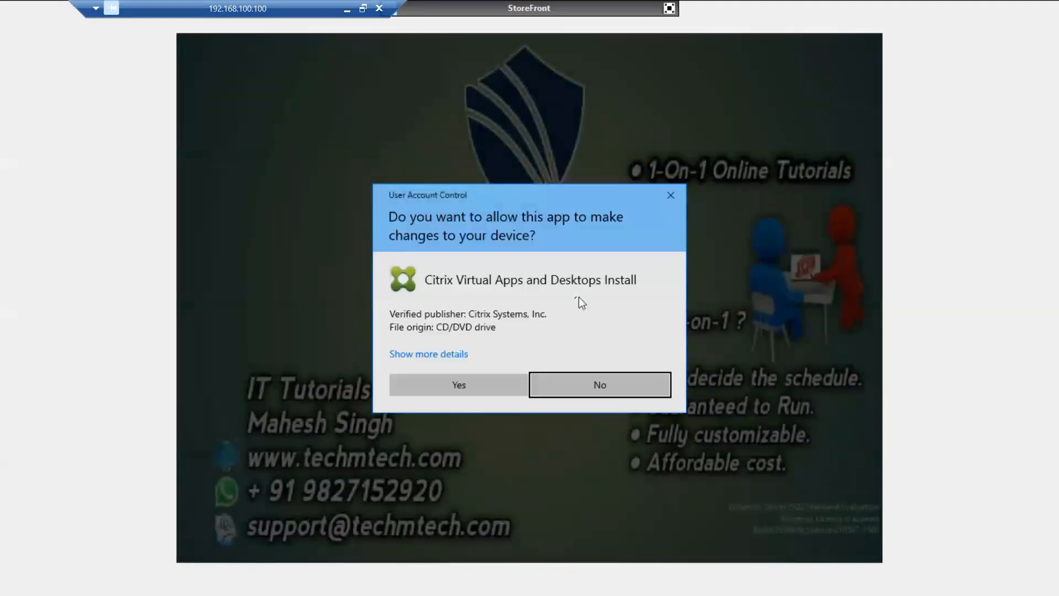
click(450, 383)
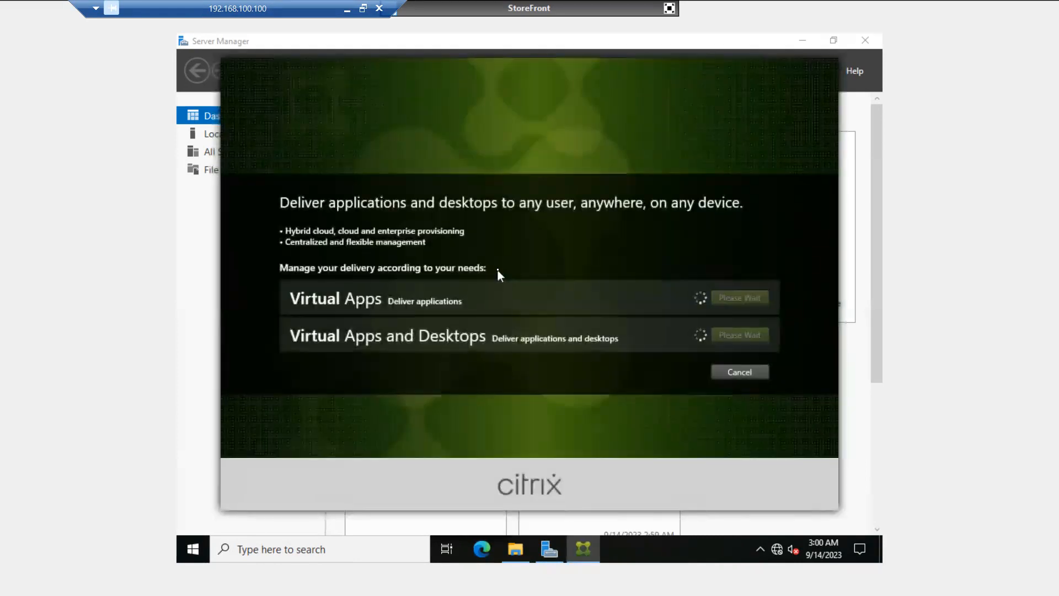
click(732, 337)
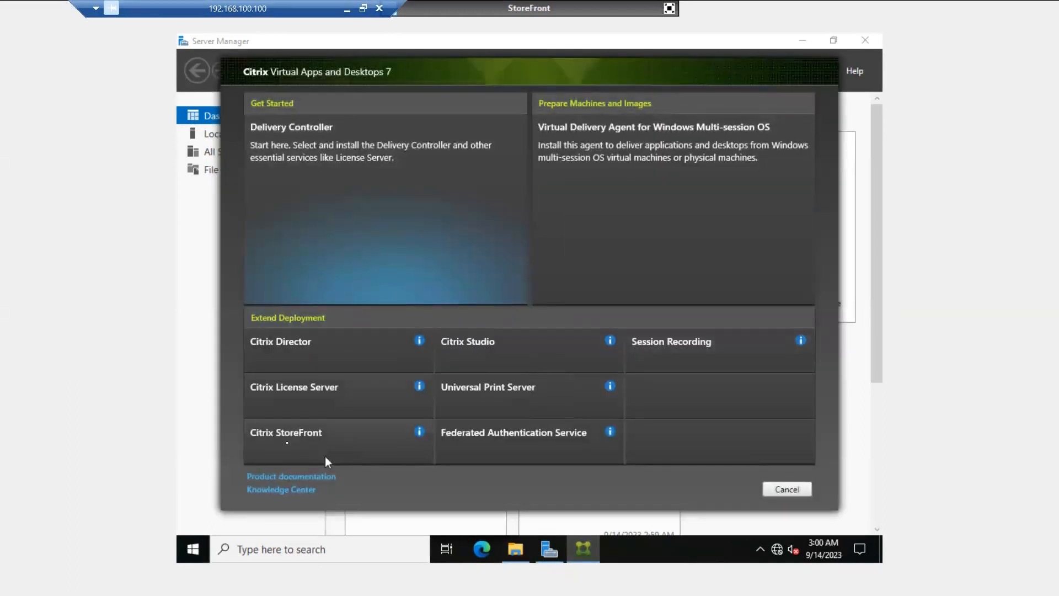
- Choose Citrix StoreFront, accept the licence, pass the IIS prerequisites review, and begin installation
click(299, 438)
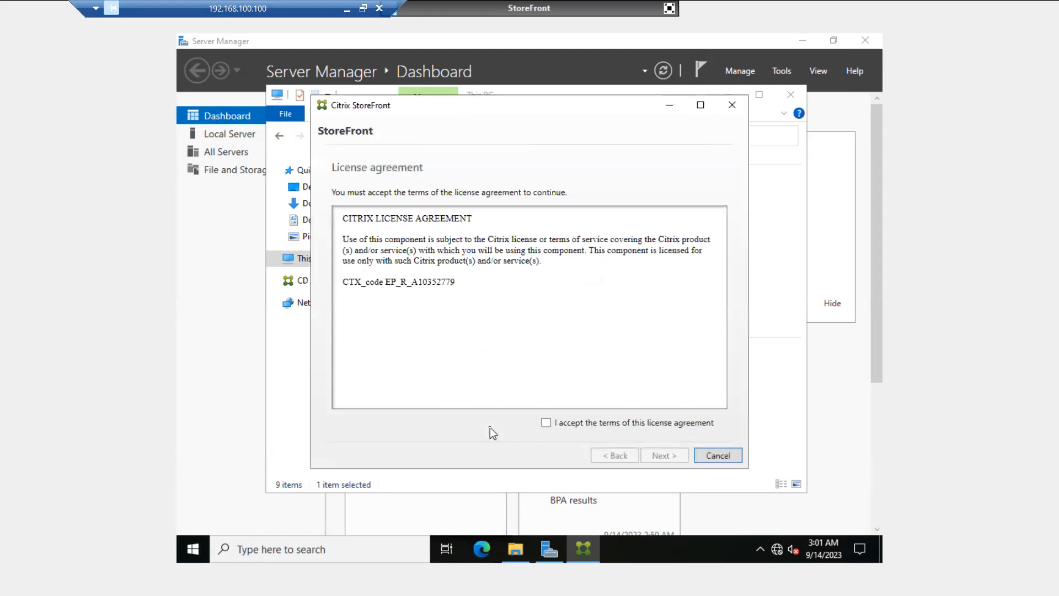
click(546, 422)
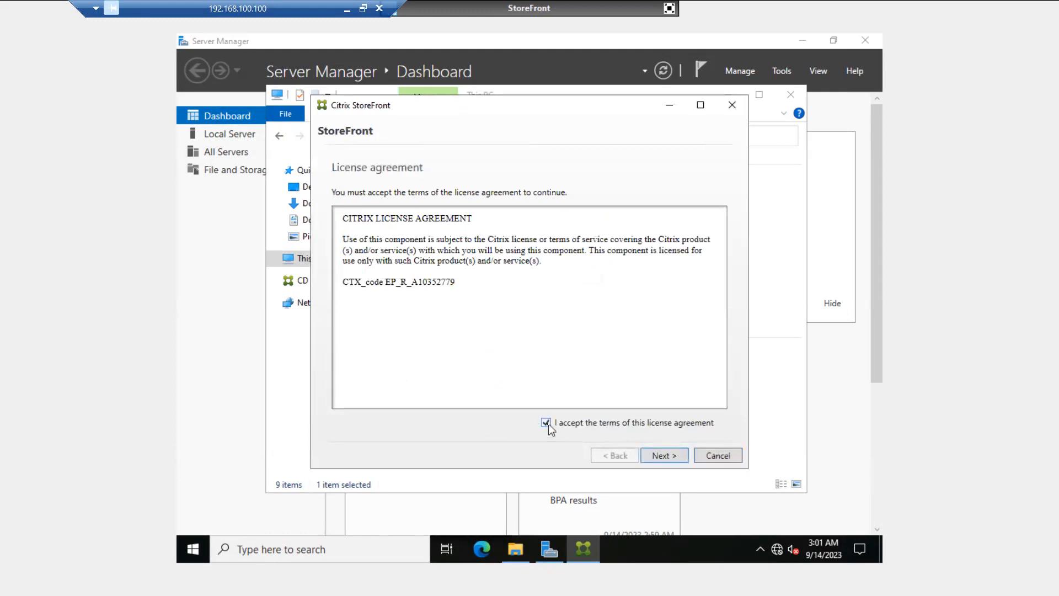
click(668, 456)
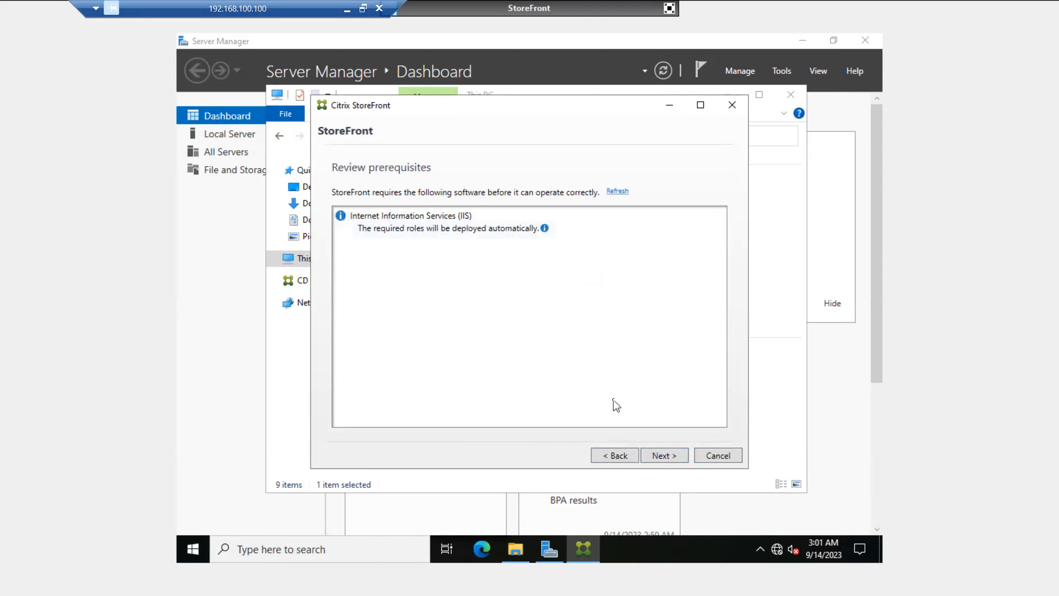
click(664, 454)
click(664, 455)
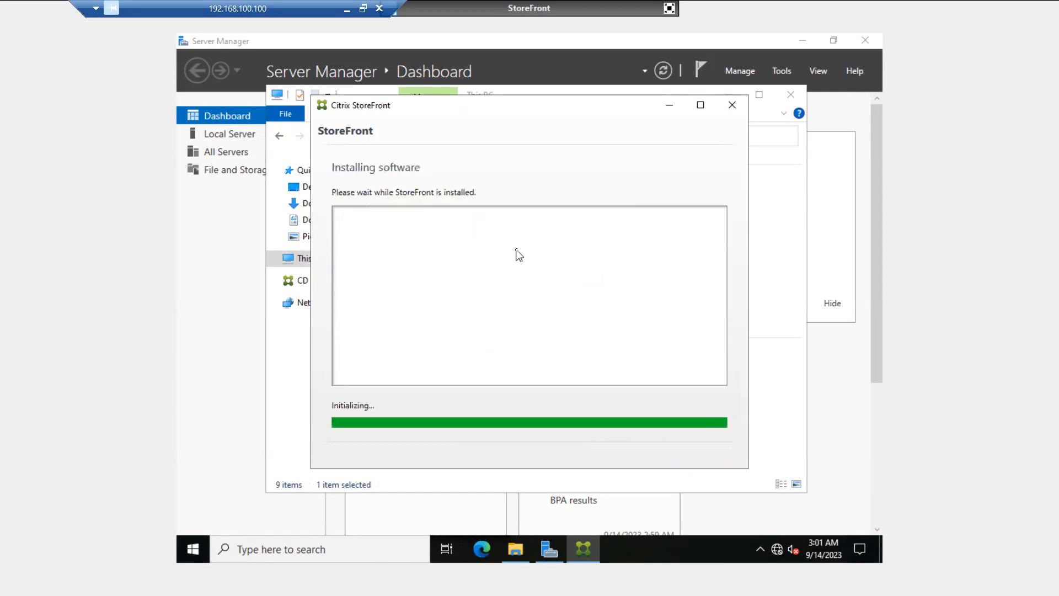
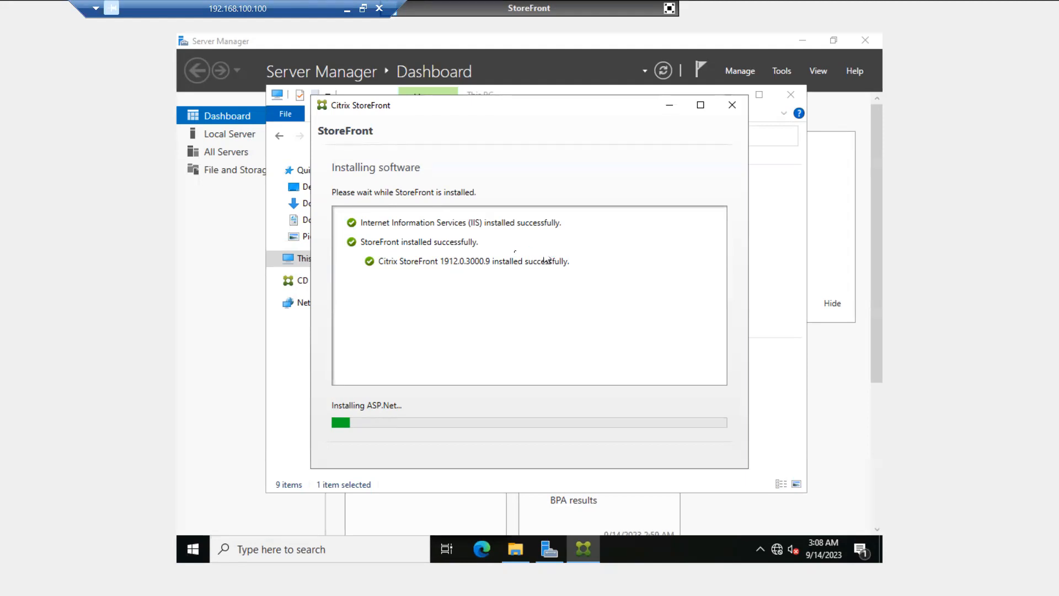
- Minimise the StoreFront installer, This PC and Server Manager, then bring only the installer back
click(666, 104)
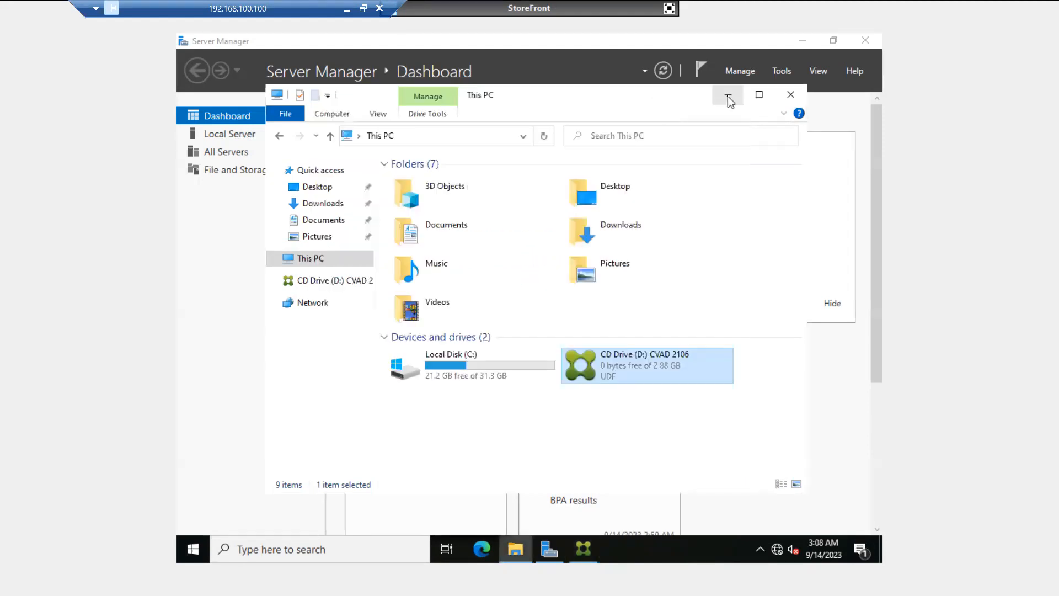
click(728, 97)
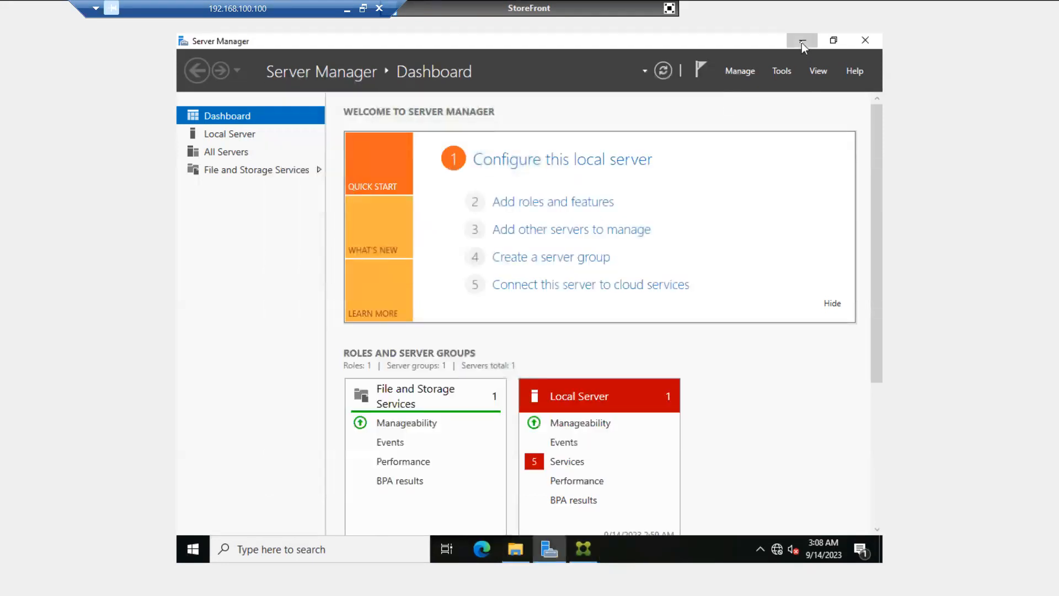
click(802, 42)
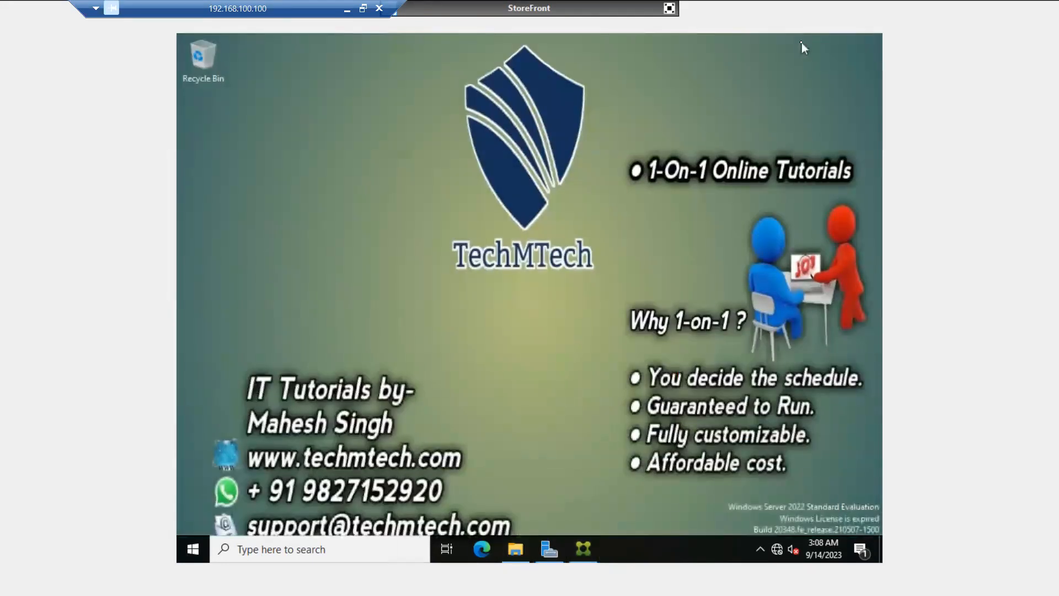
click(583, 548)
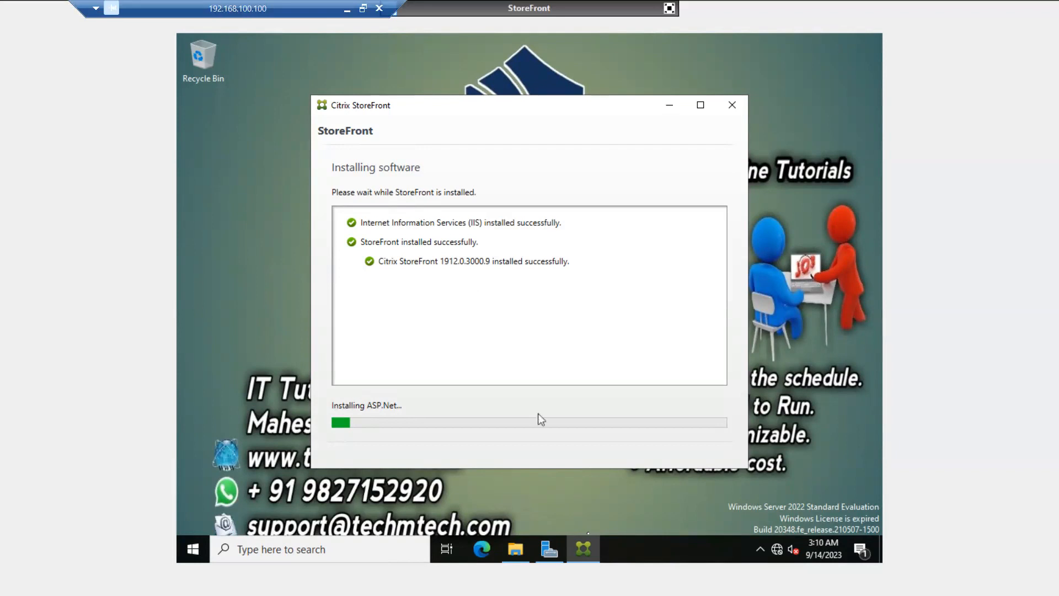
right_click(628, 553)
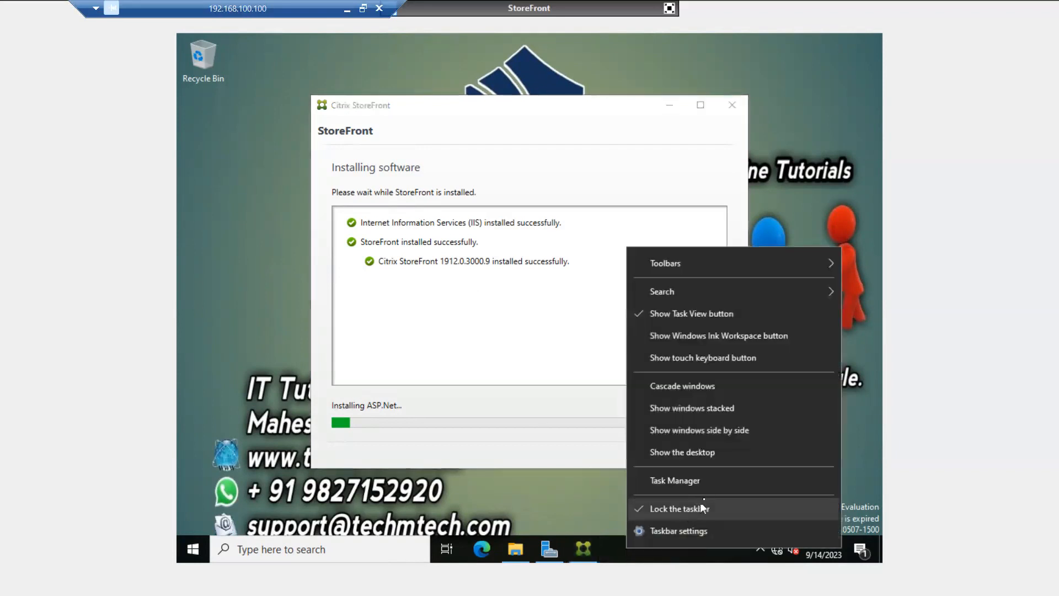
click(718, 492)
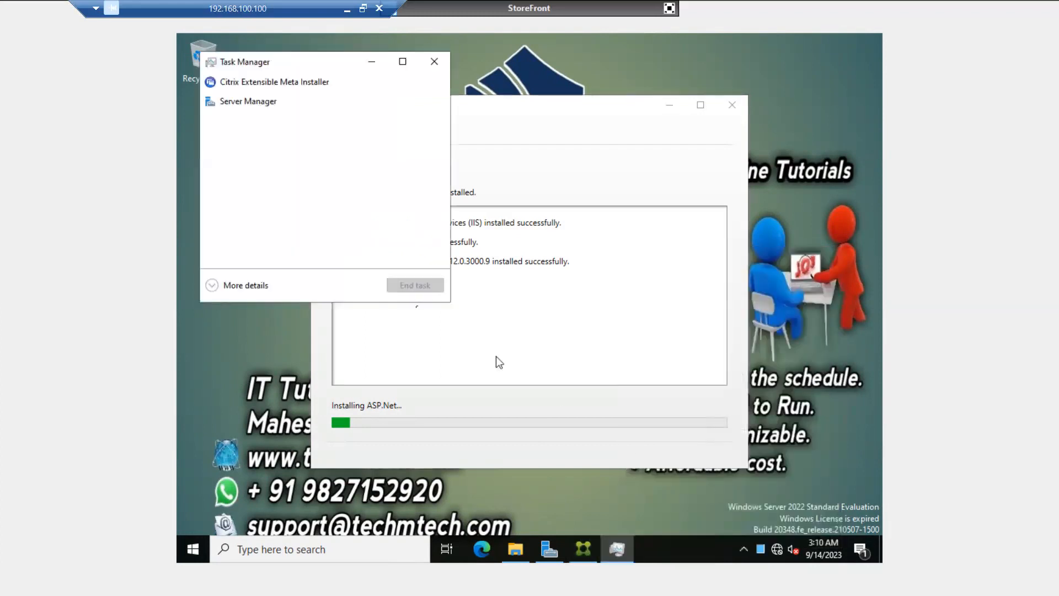
click(220, 284)
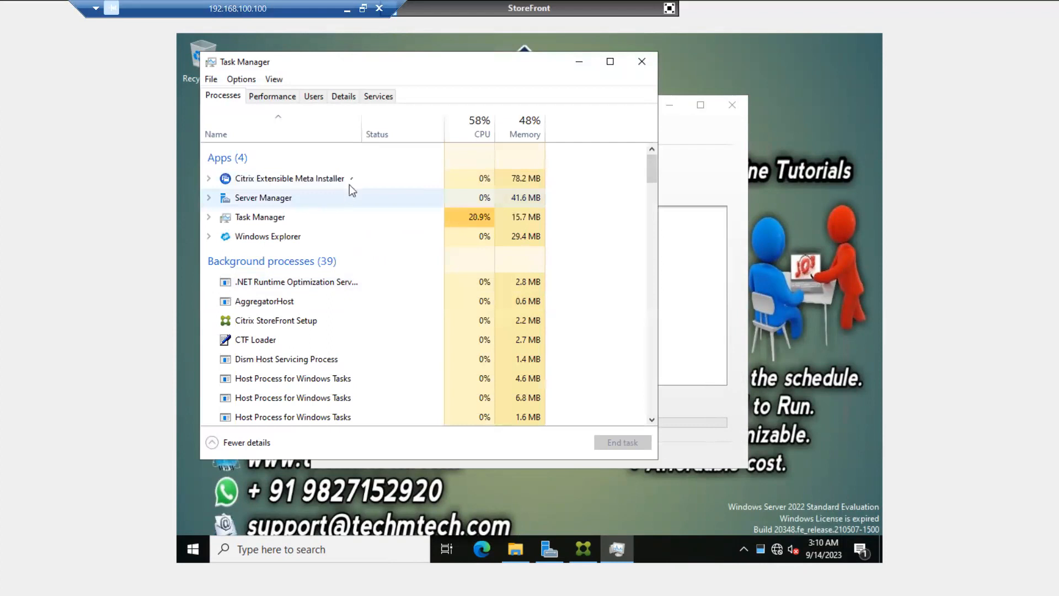
click(641, 61)
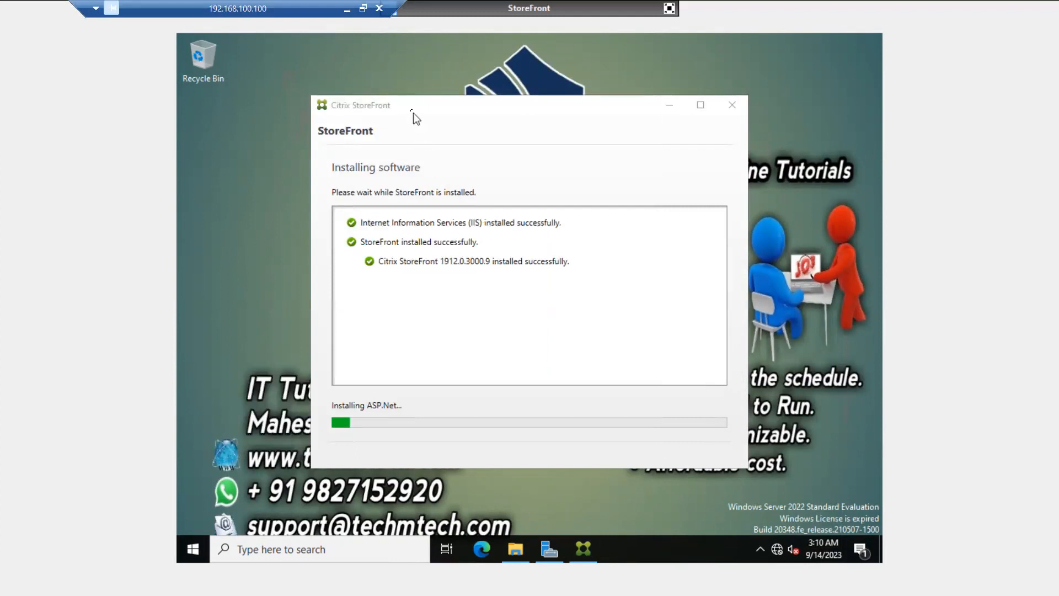
- Move the StoreFront installer window up and left and refresh the desktop
drag(411, 111, 380, 90)
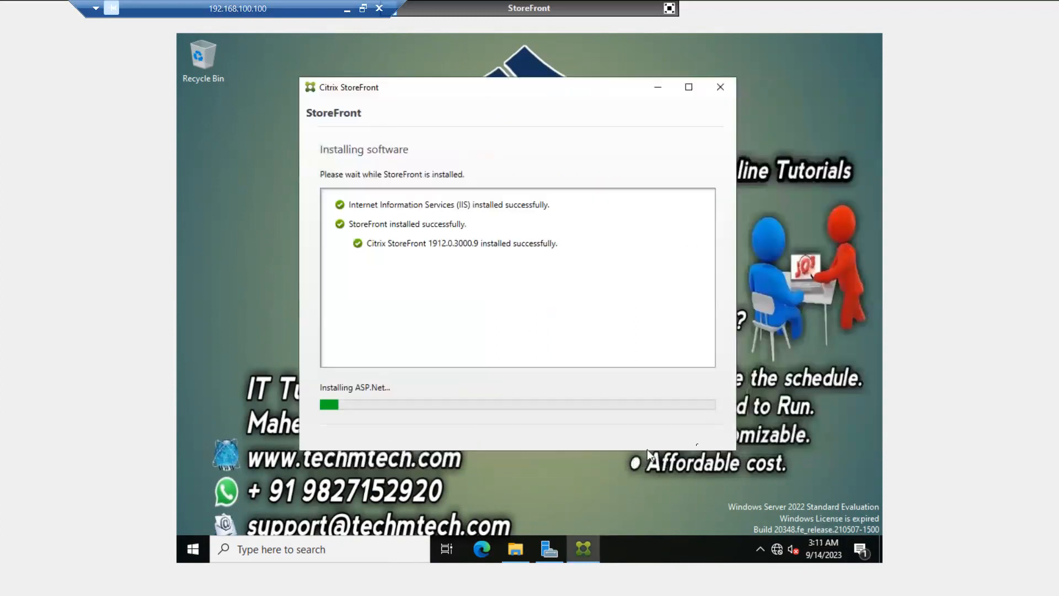
right_click(776, 307)
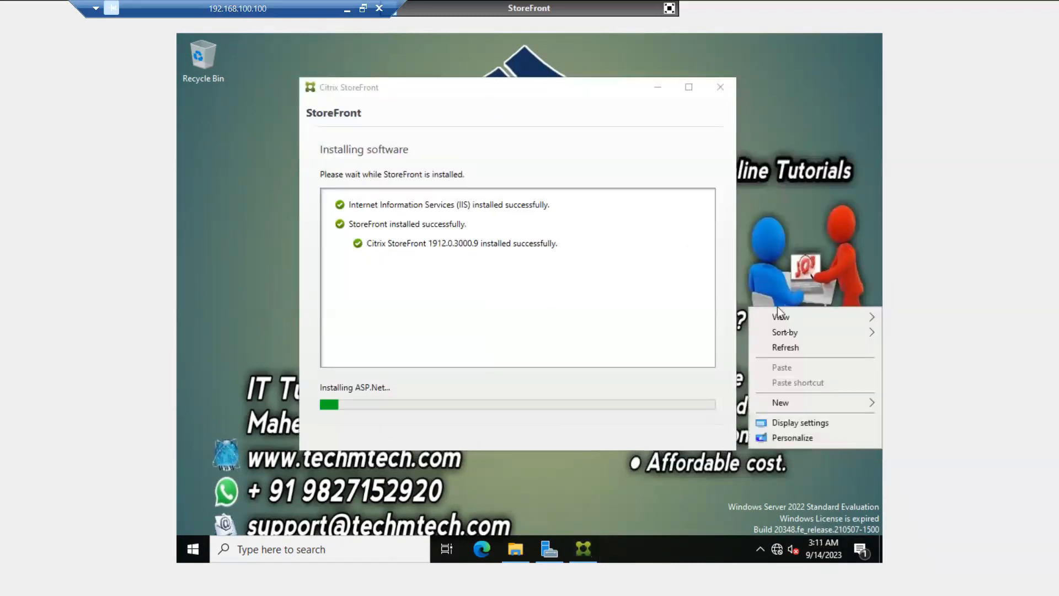
click(792, 346)
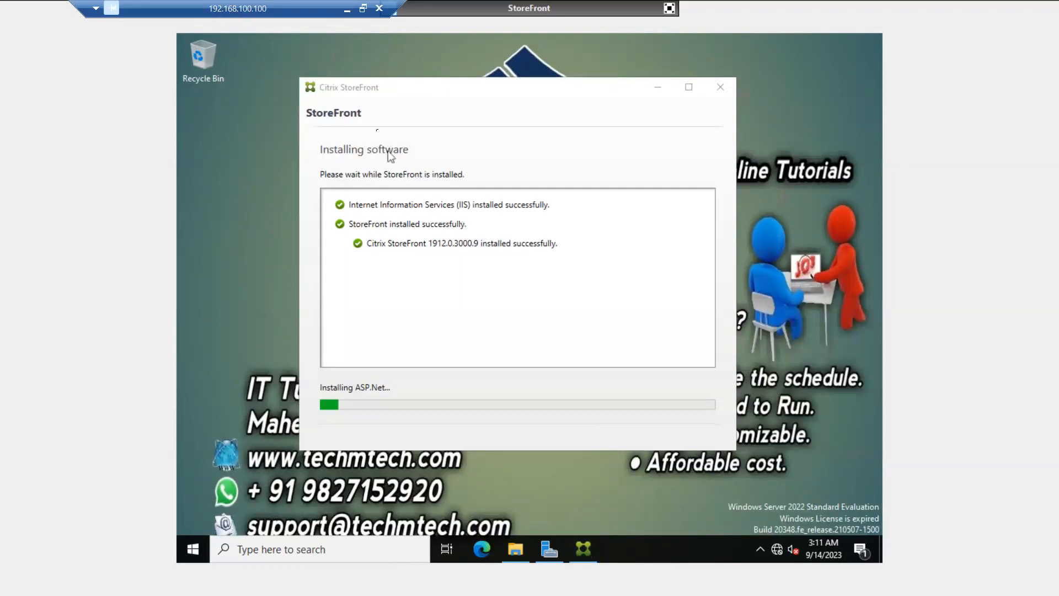
drag(385, 97, 345, 82)
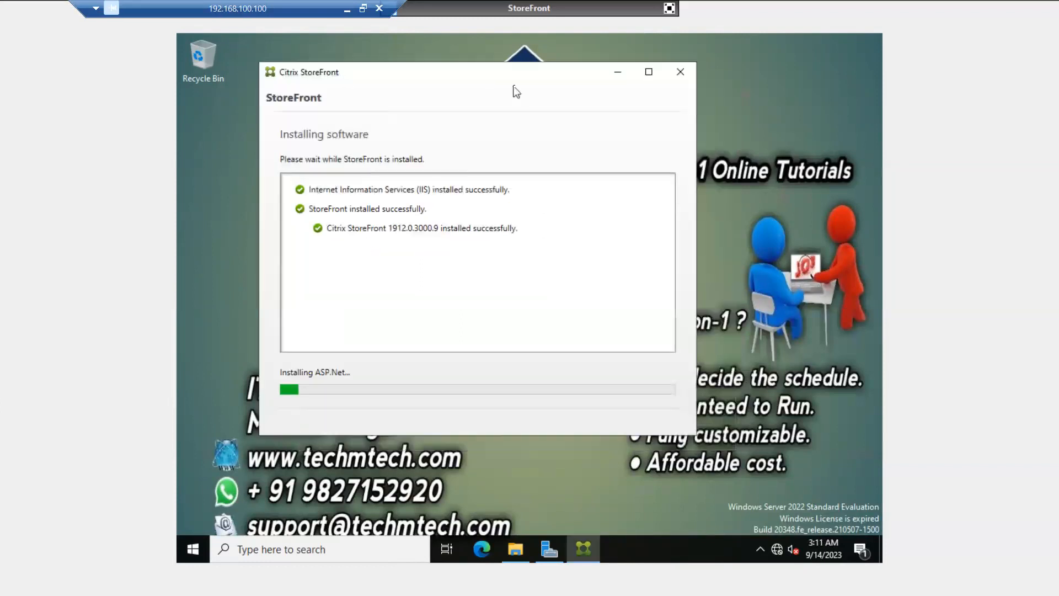
- Restore Server Manager from the taskbar with the StoreFront installer in front of it
click(618, 72)
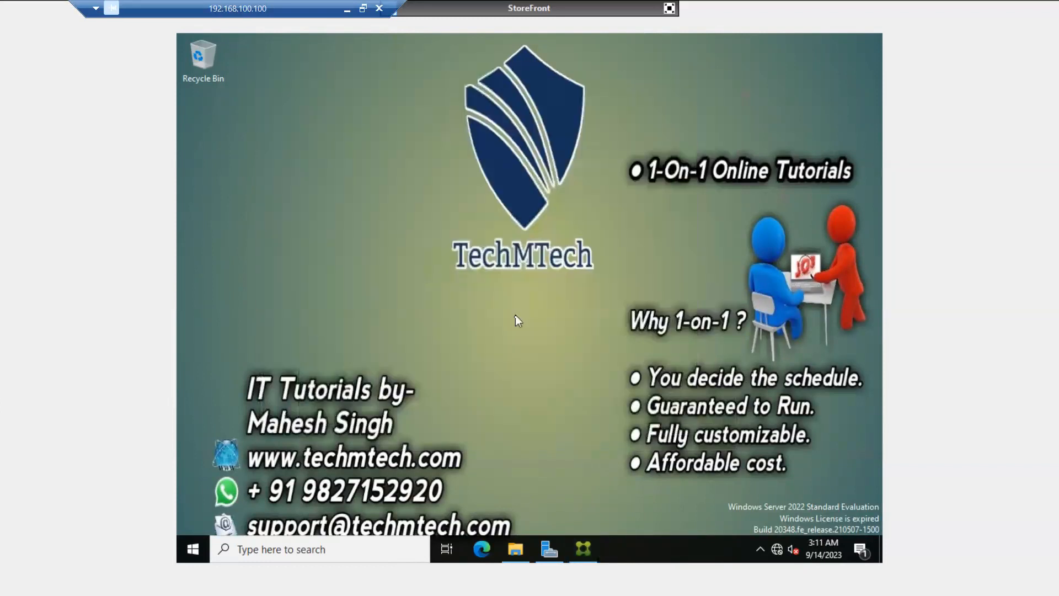
click(563, 555)
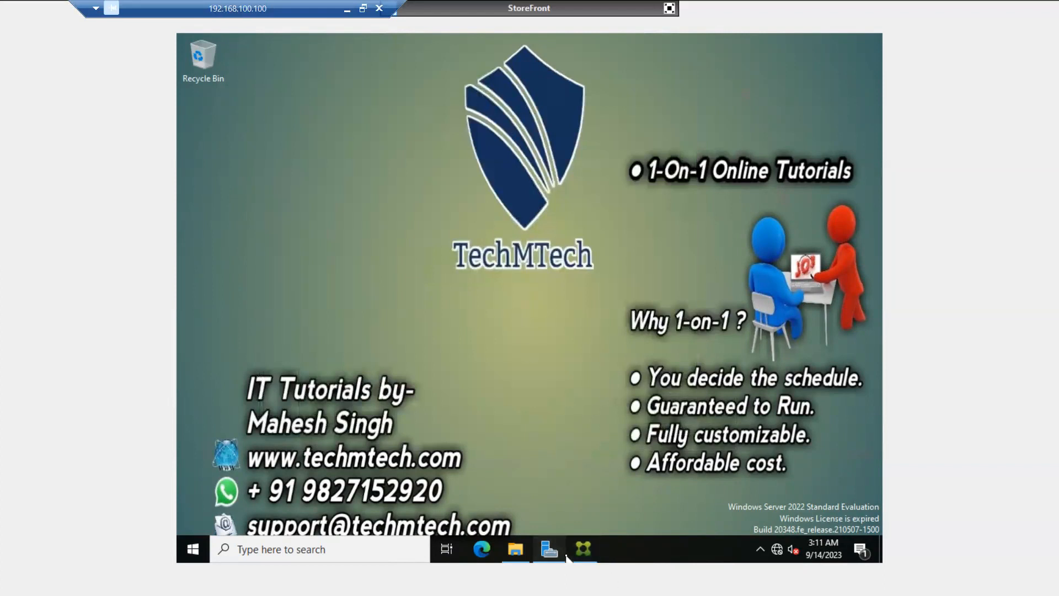
click(581, 550)
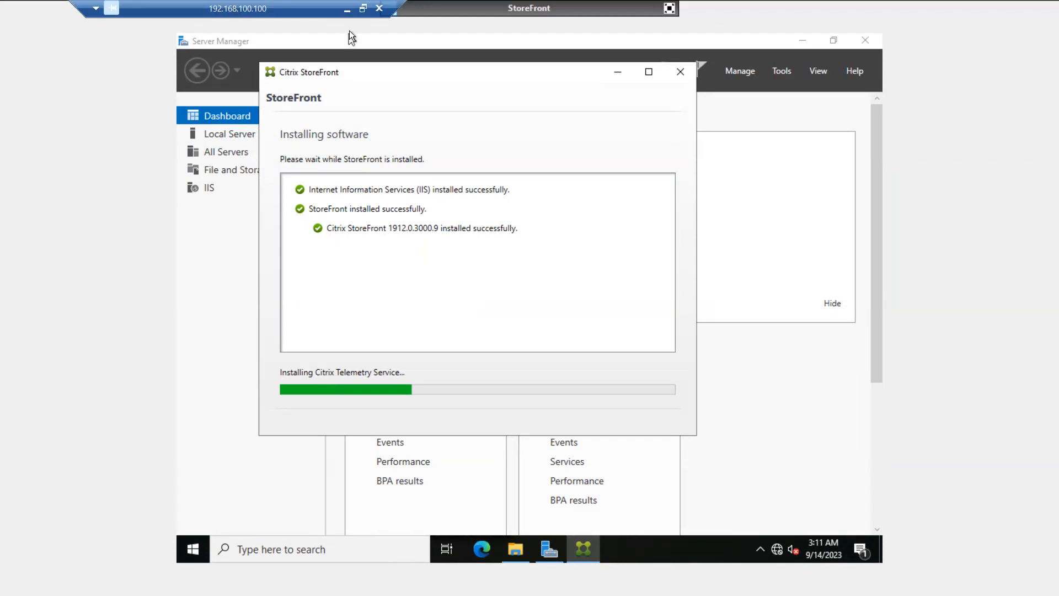
click(348, 11)
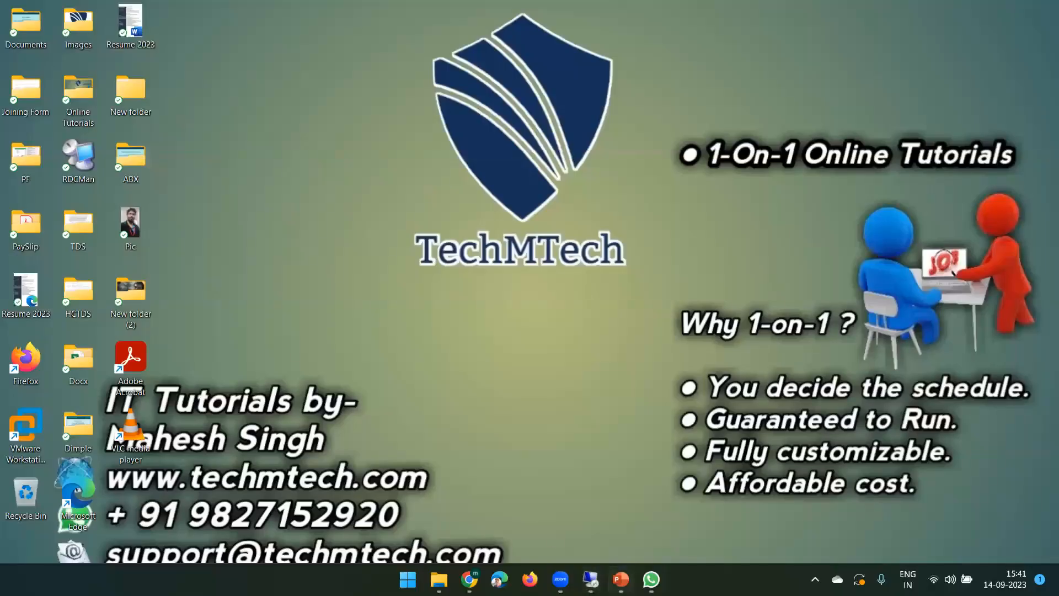
click(591, 579)
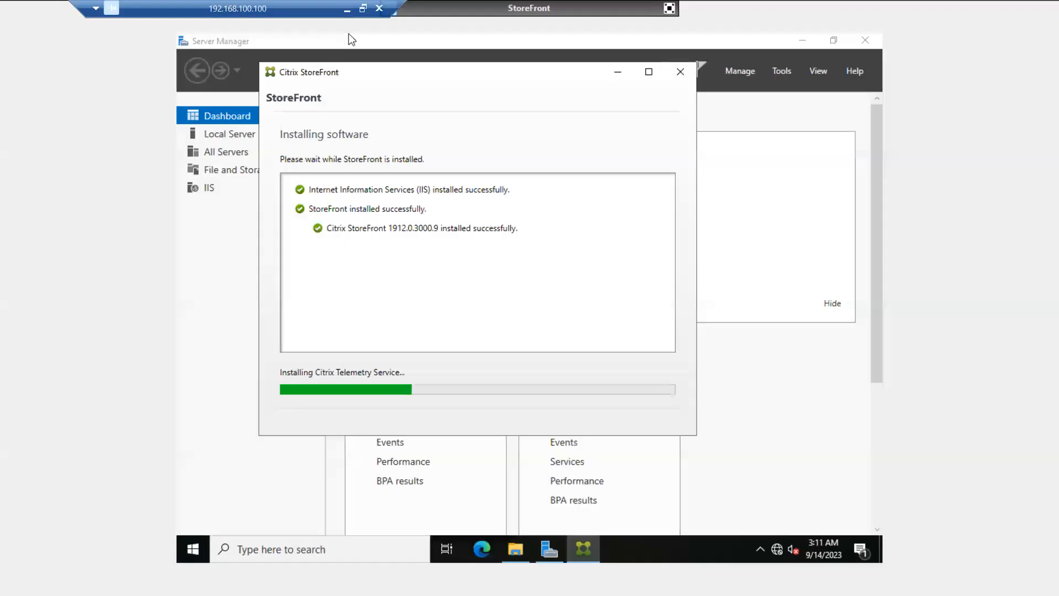
click(346, 9)
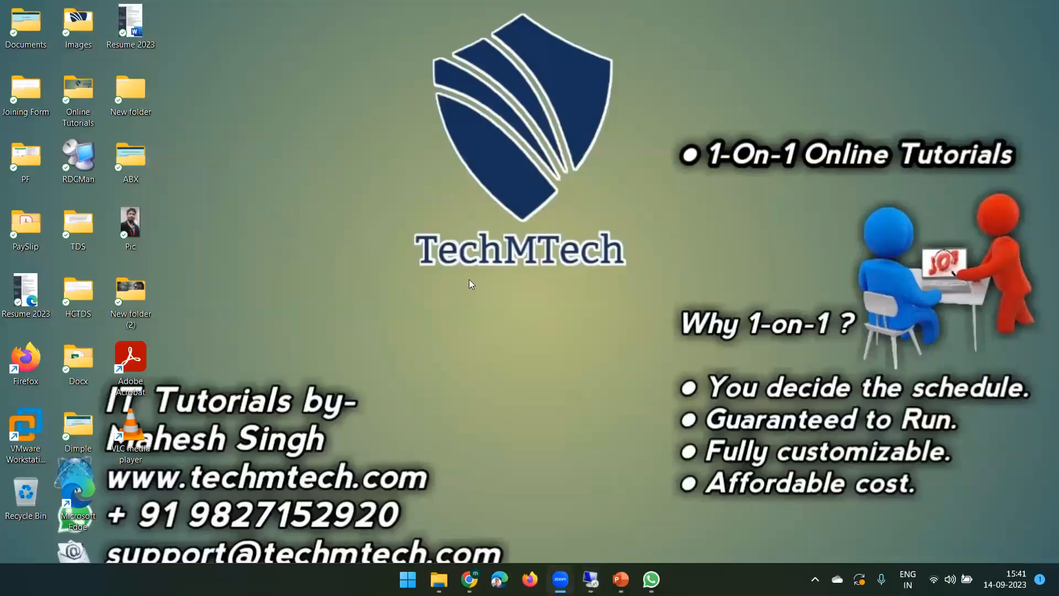
click(590, 579)
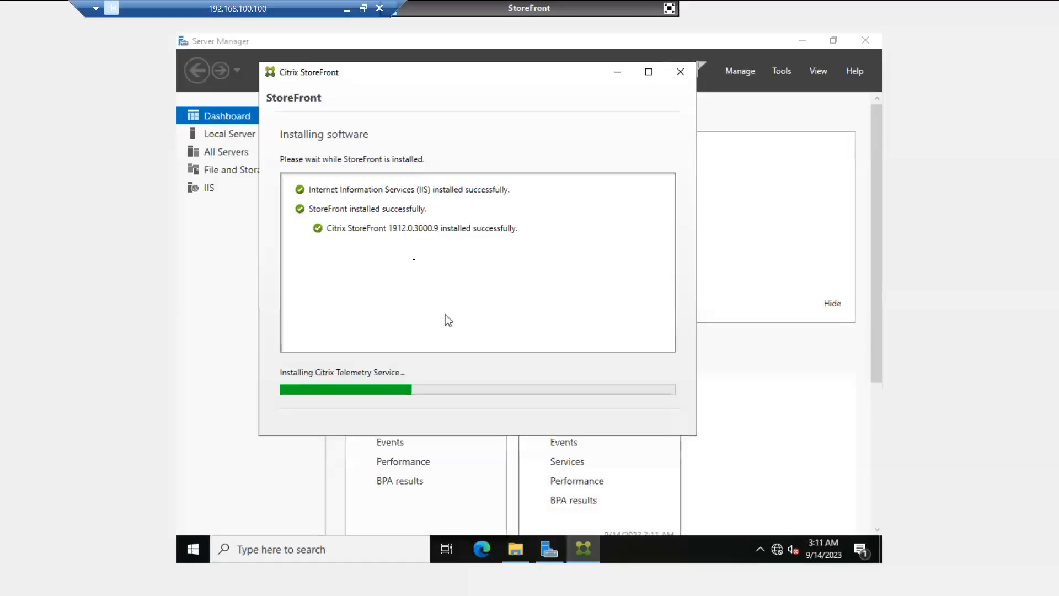